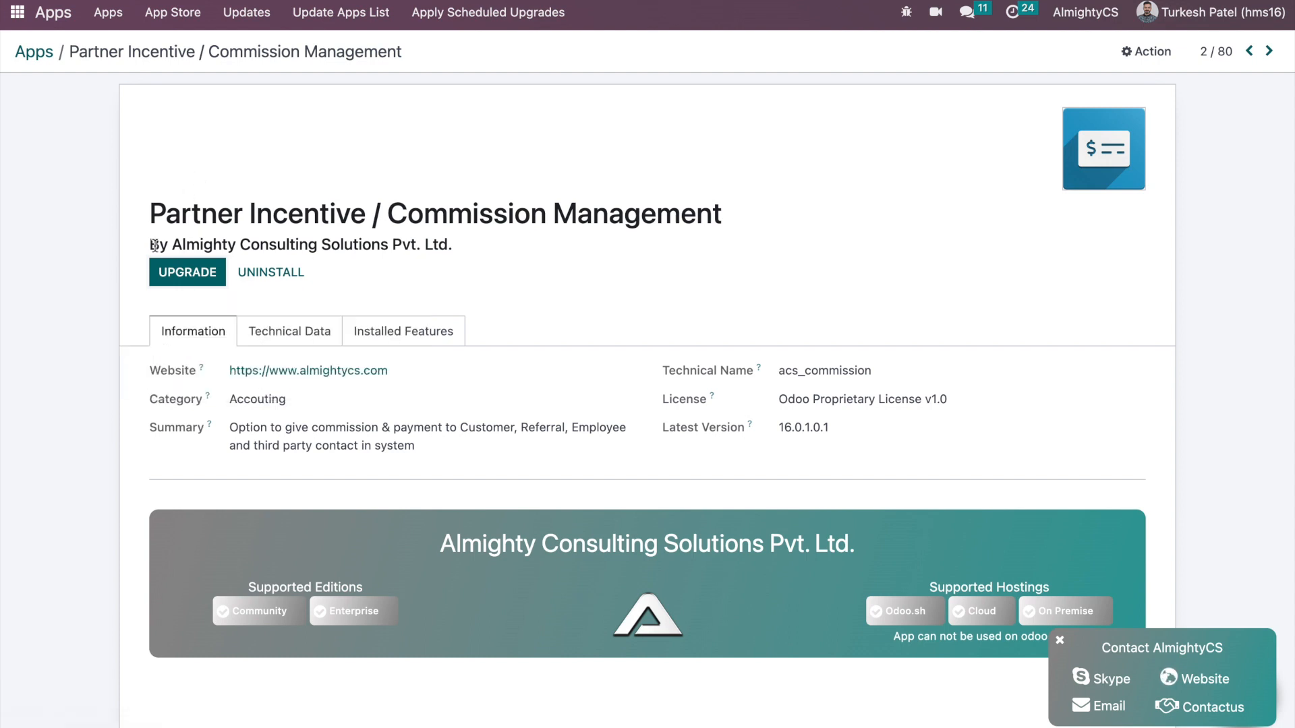
- Go back to the Odoo home screen and scroll down through the installed apps
click(17, 12)
scroll(713, 445, down, 2)
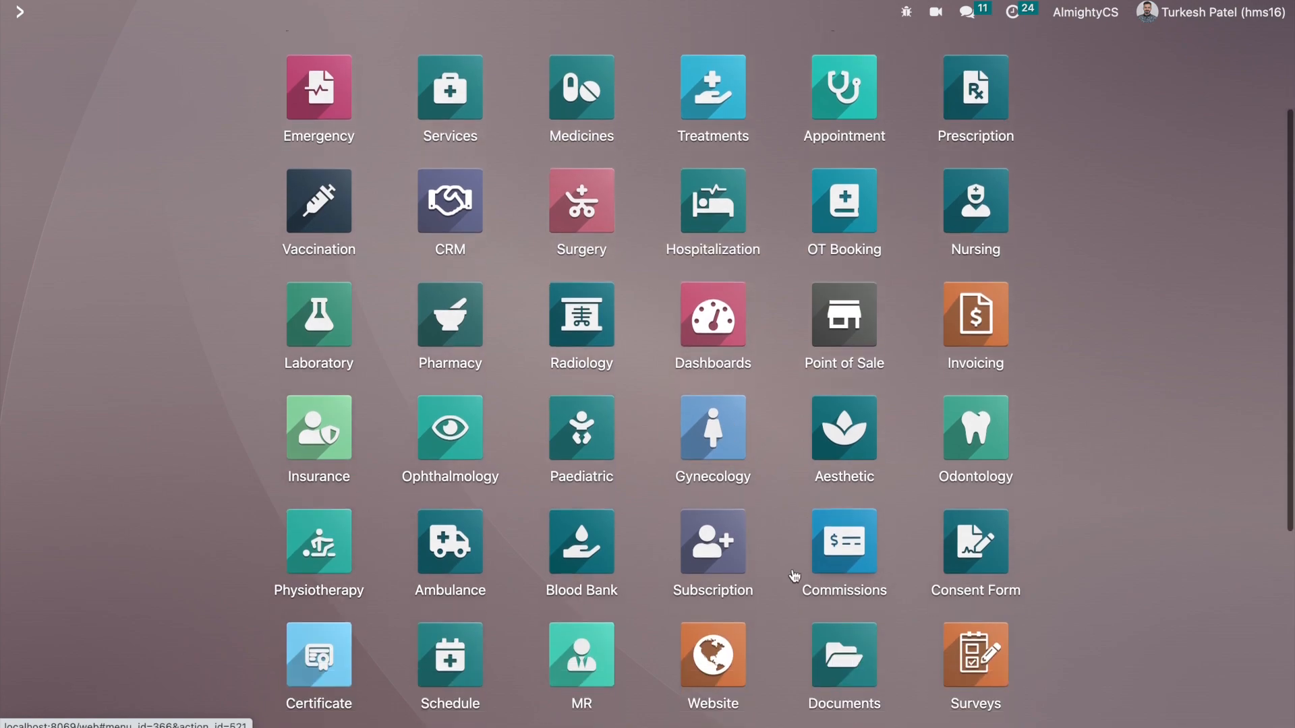
click(842, 543)
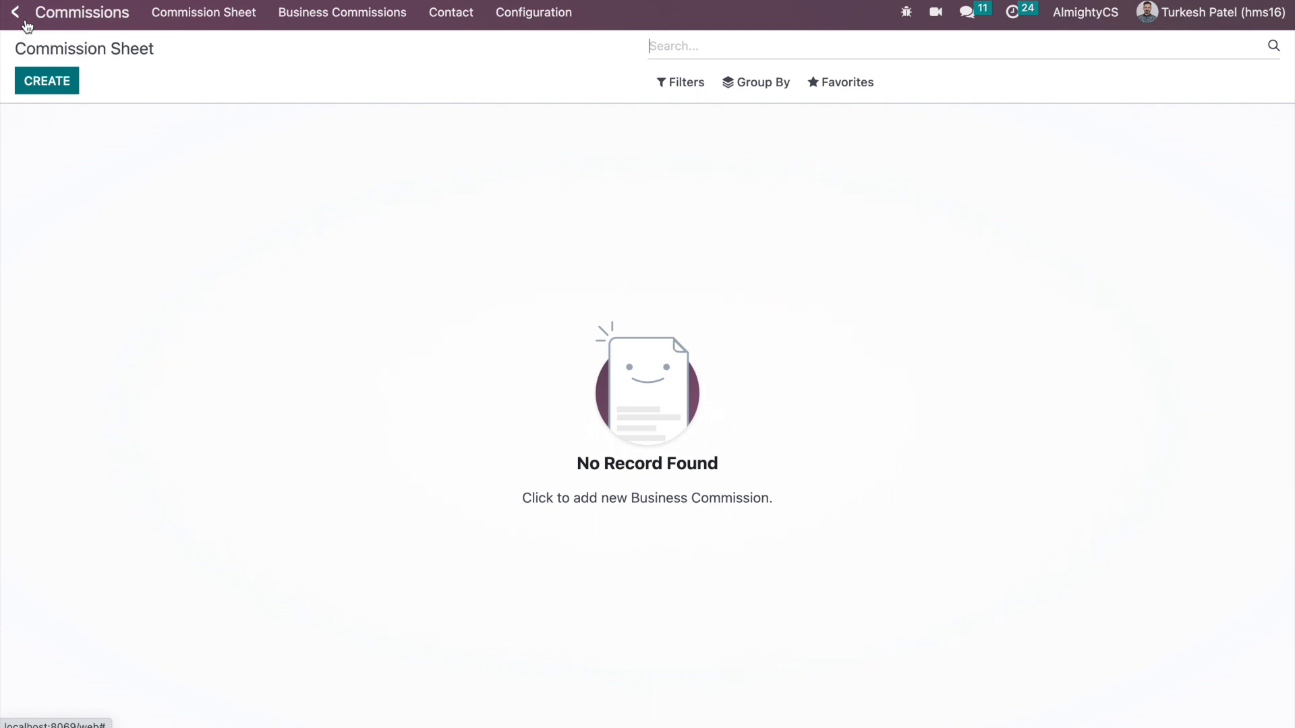
click(15, 12)
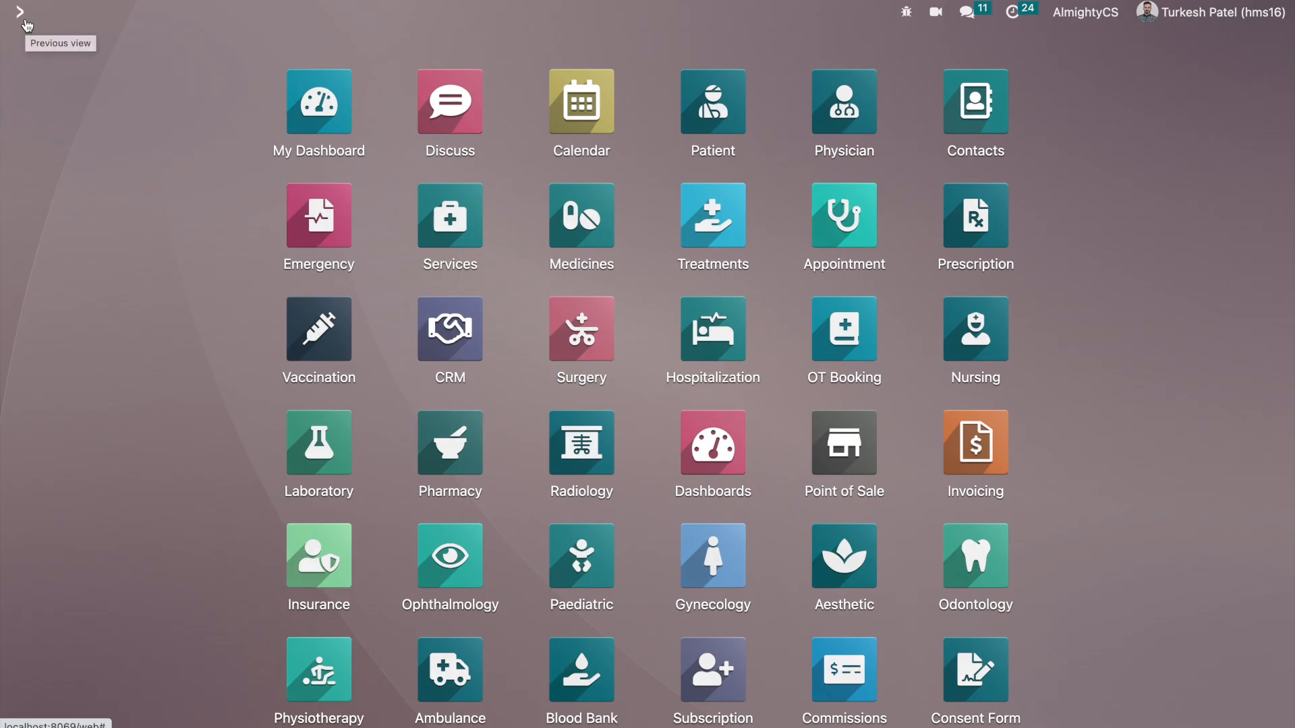
text(users)
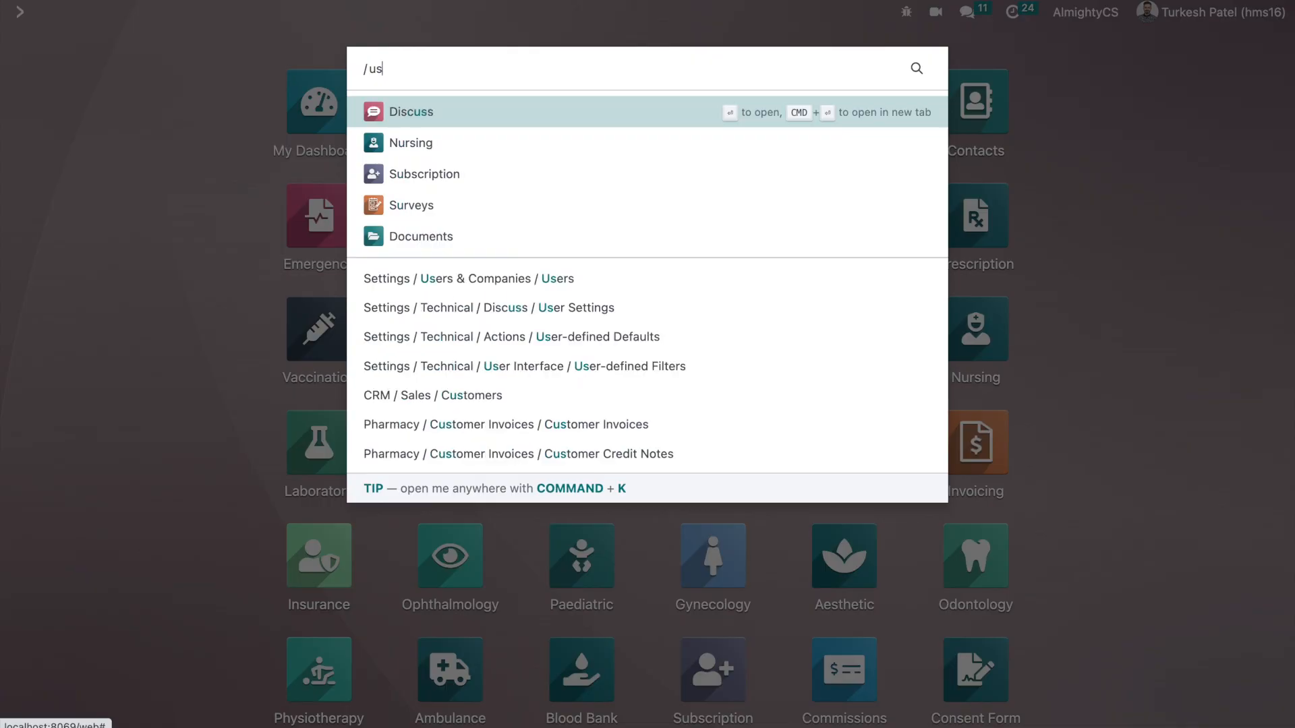
key(Return)
click(139, 422)
scroll(140, 504, down, 15)
scroll(141, 505, down, 10)
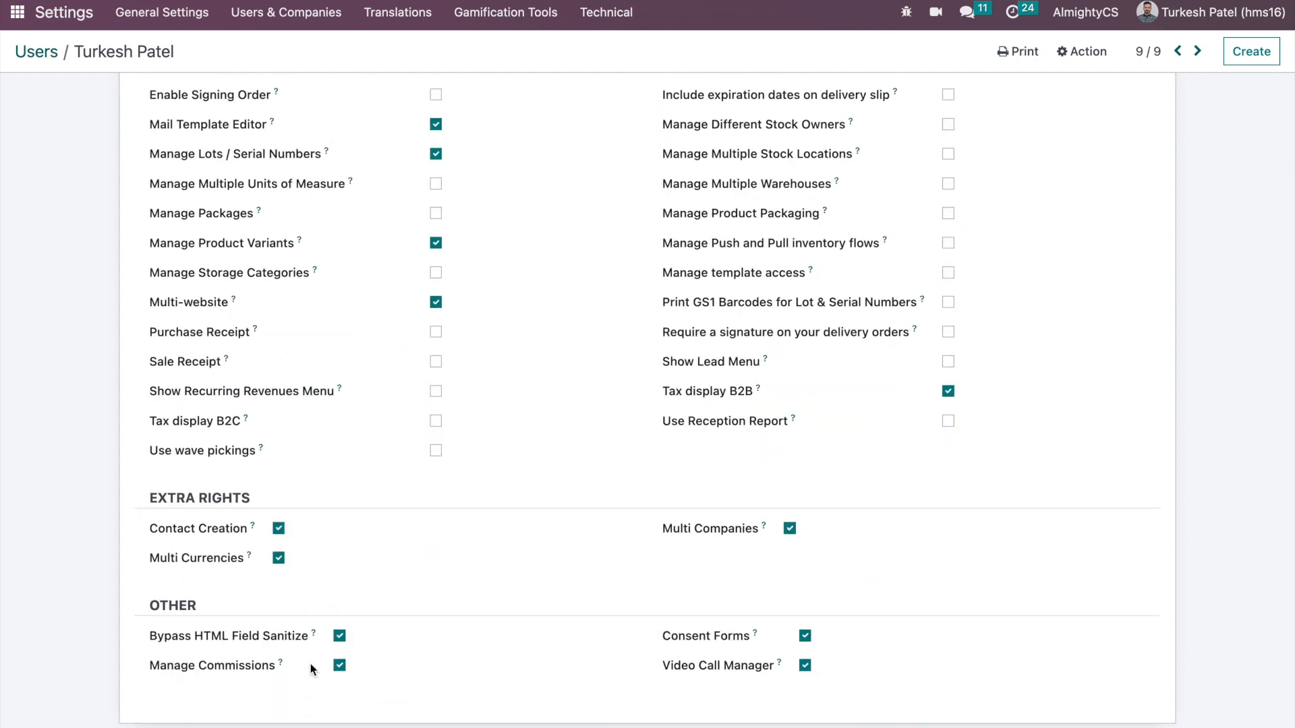
click(17, 12)
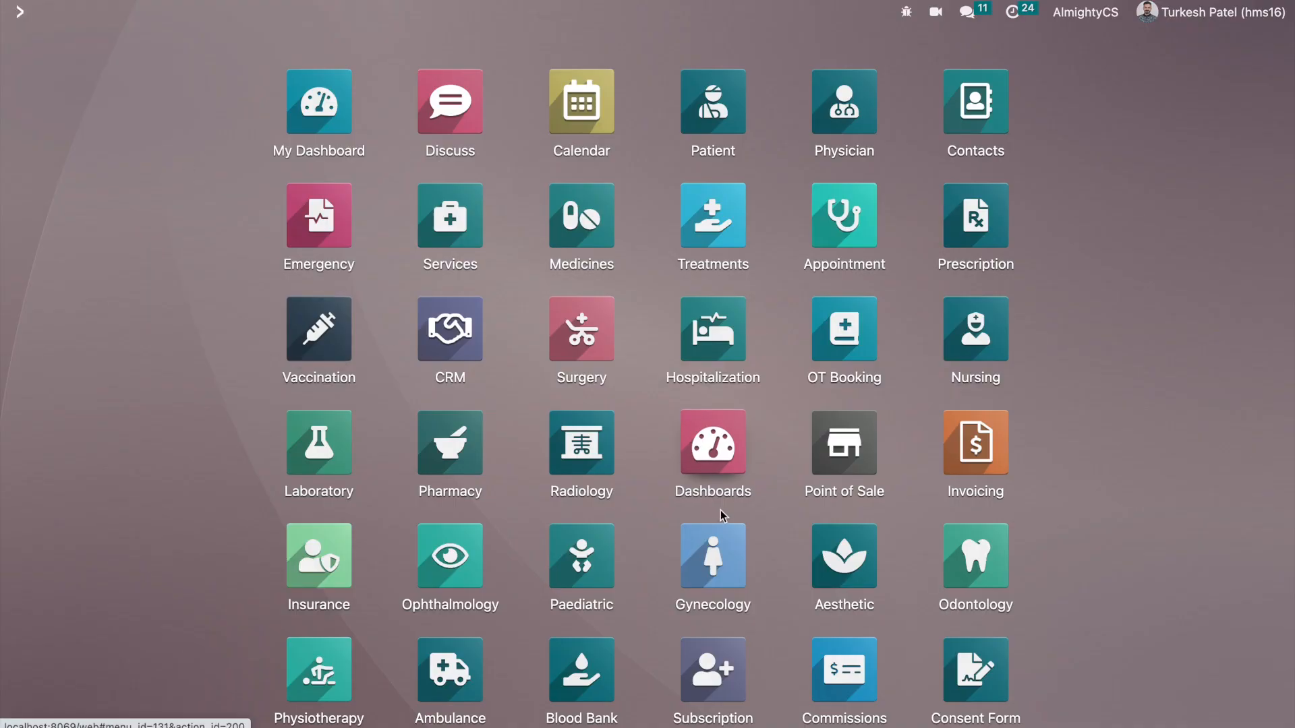
- Open the Commissions app and show its Contacts list filtered to Getting Commissions
scroll(742, 546, down, 3)
click(838, 464)
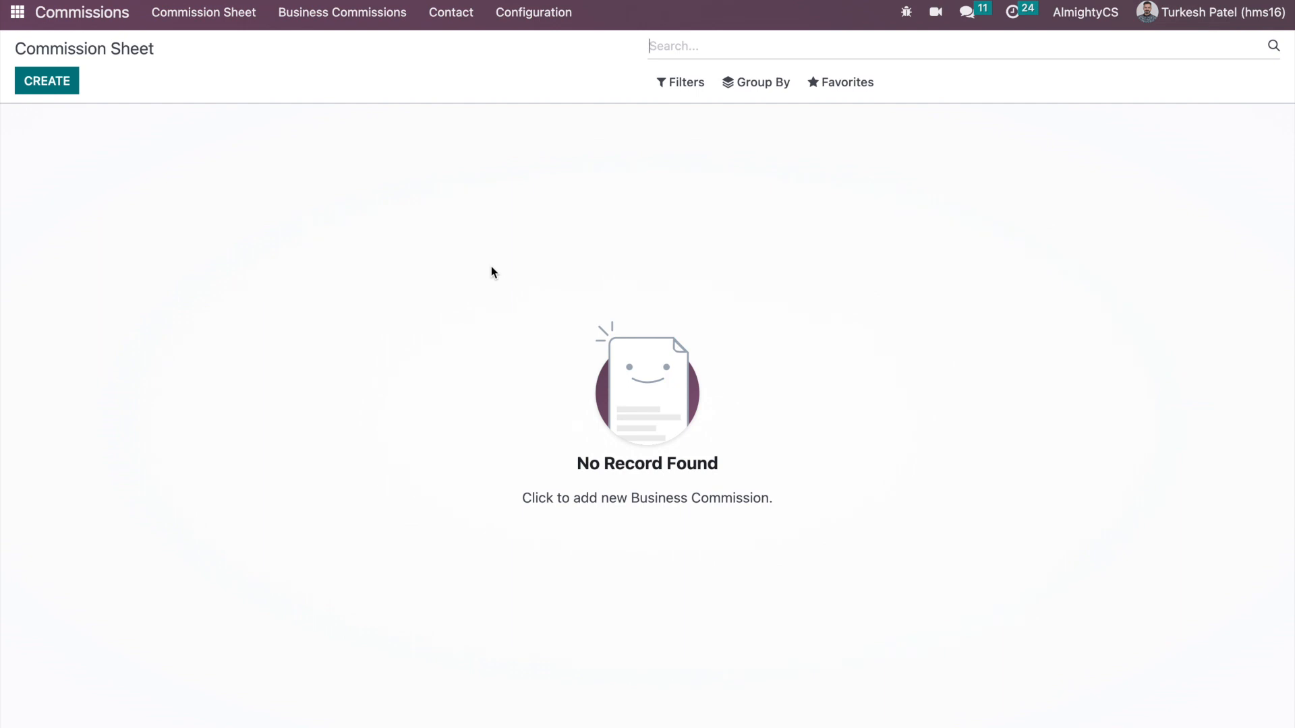
click(456, 14)
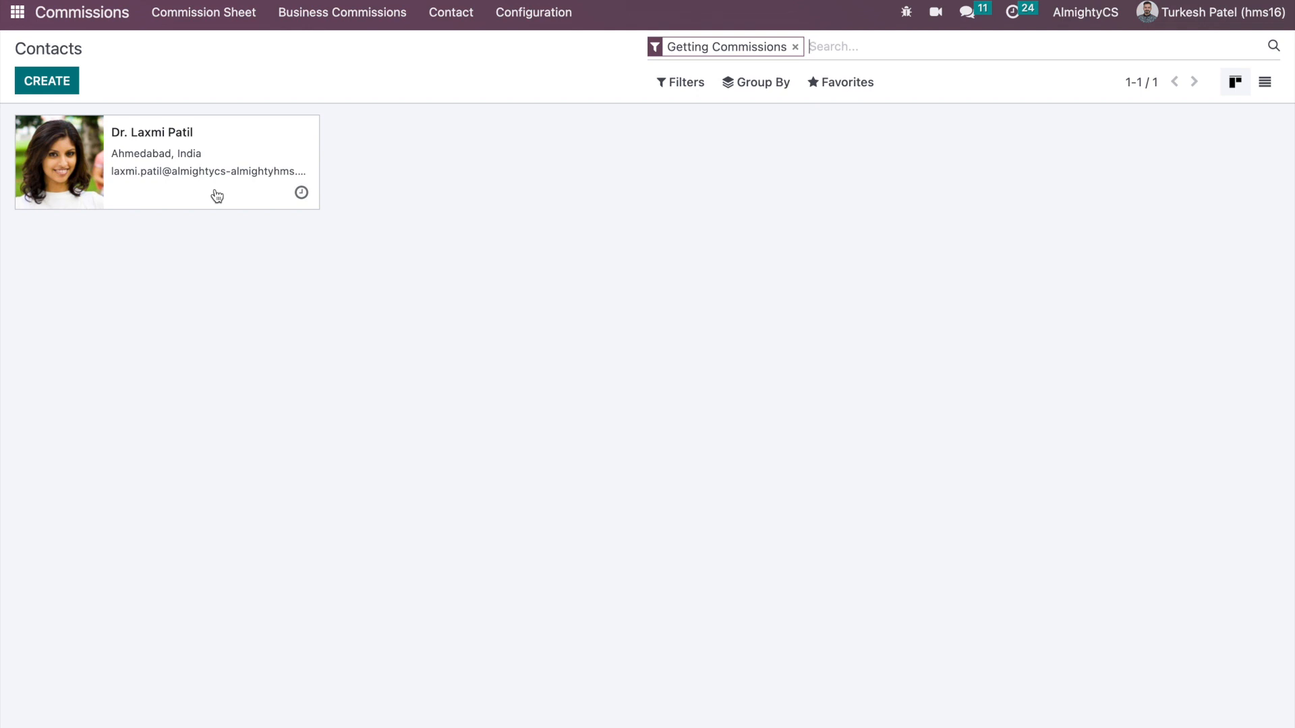
- Open the commissioned contact, toggle Give Commission off and back on, and view Business Commissions
click(136, 148)
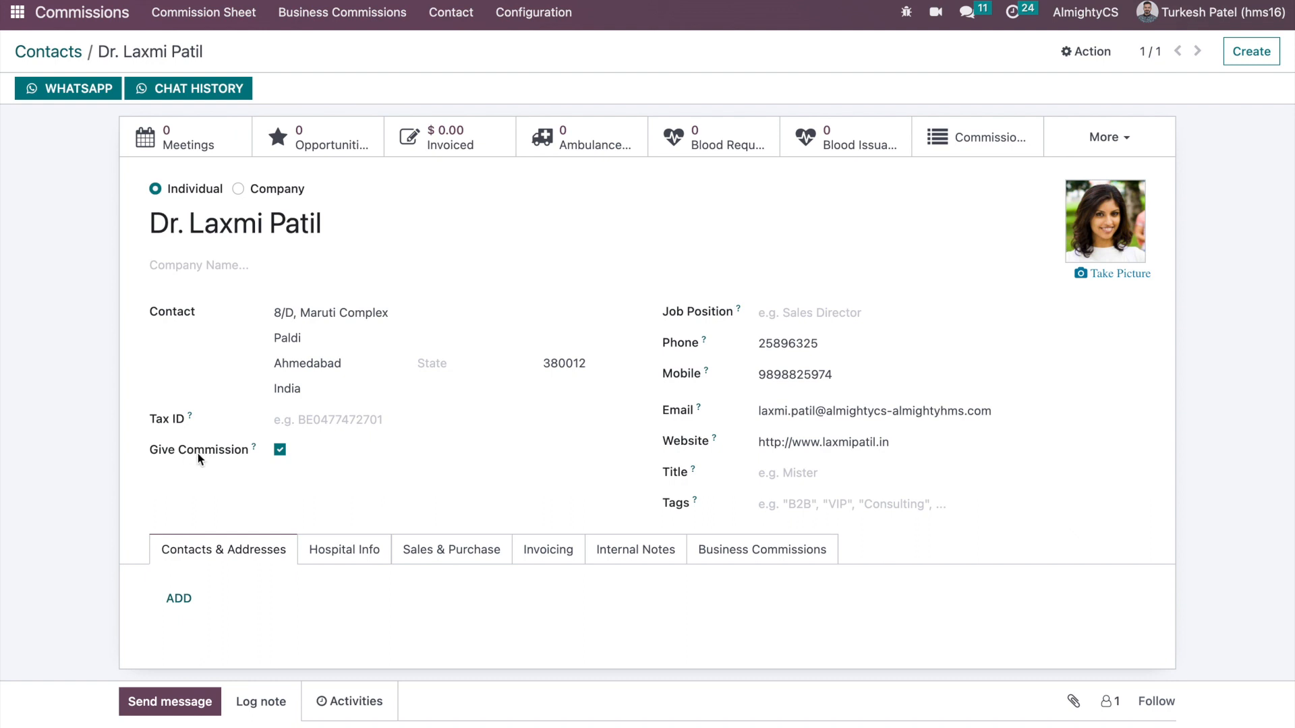
click(280, 449)
click(280, 449)
click(741, 560)
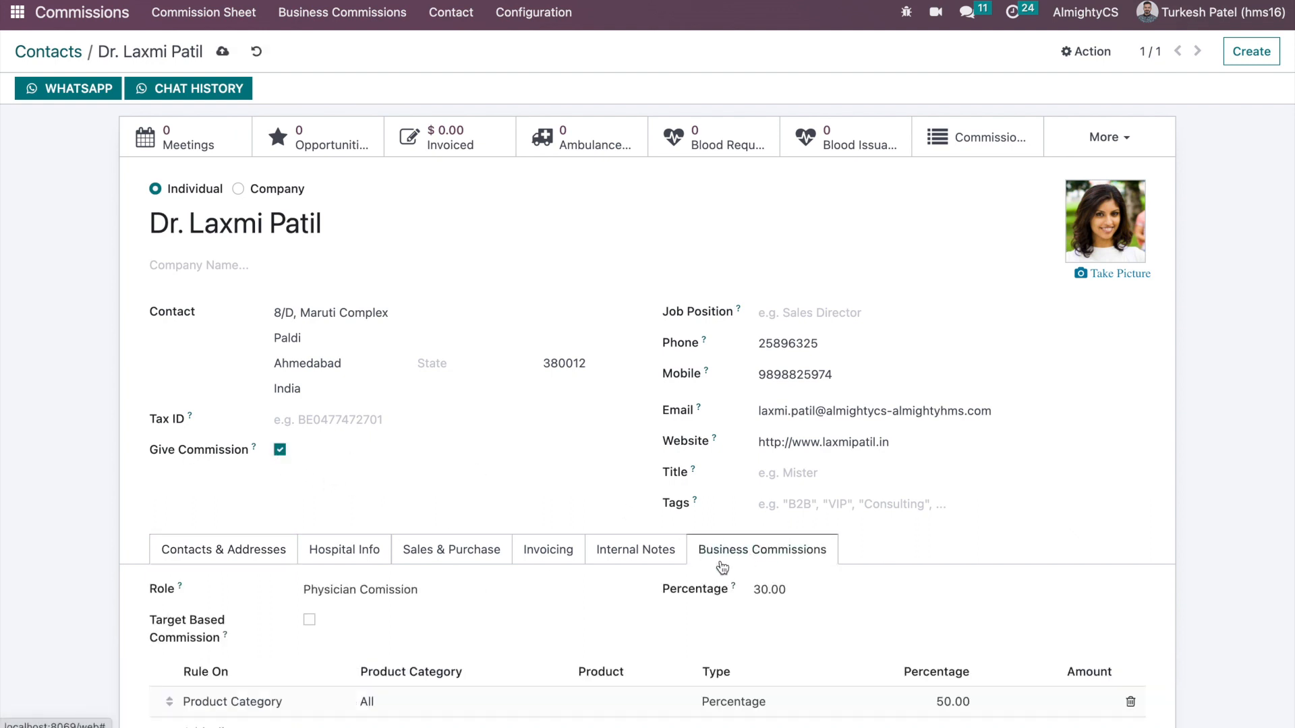
scroll(738, 472, down, 2)
scroll(735, 464, down, 2)
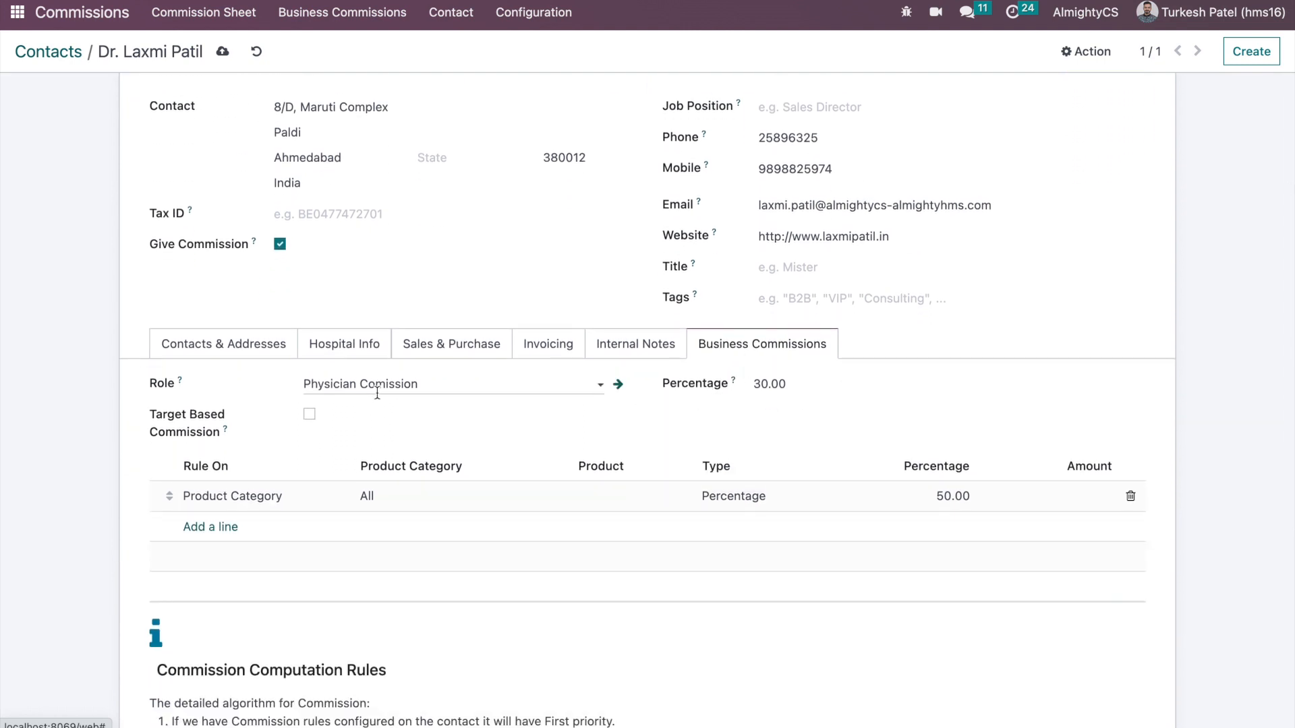
- Clear the contact's commission role and select the 30.00 percentage value
click(399, 383)
key(BackSpace)
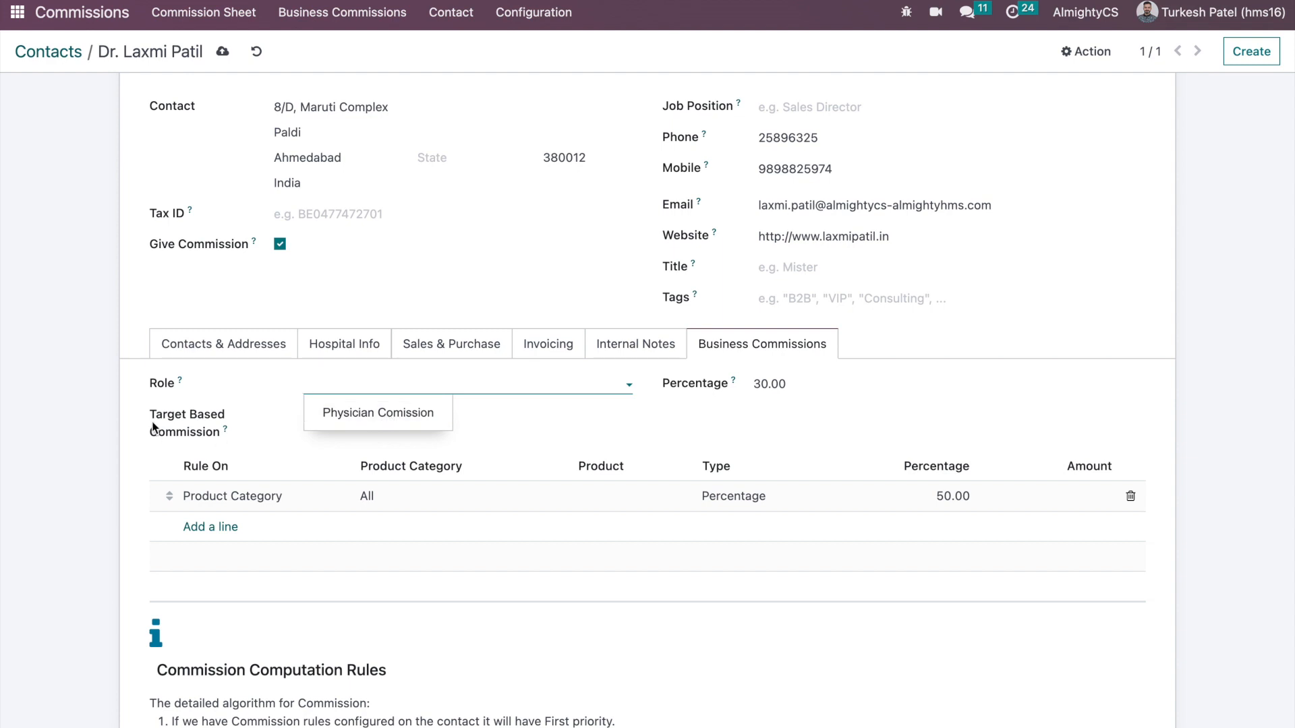
click(84, 379)
scroll(84, 380, down, 3)
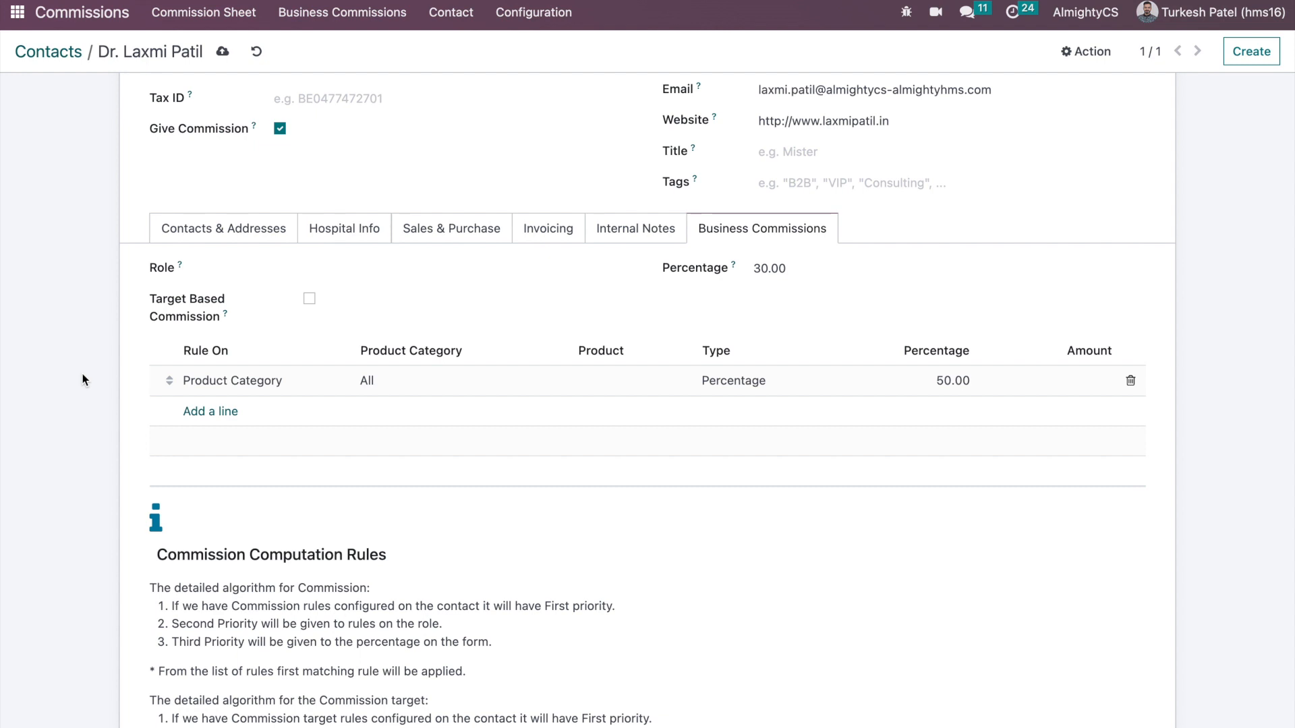
click(794, 263)
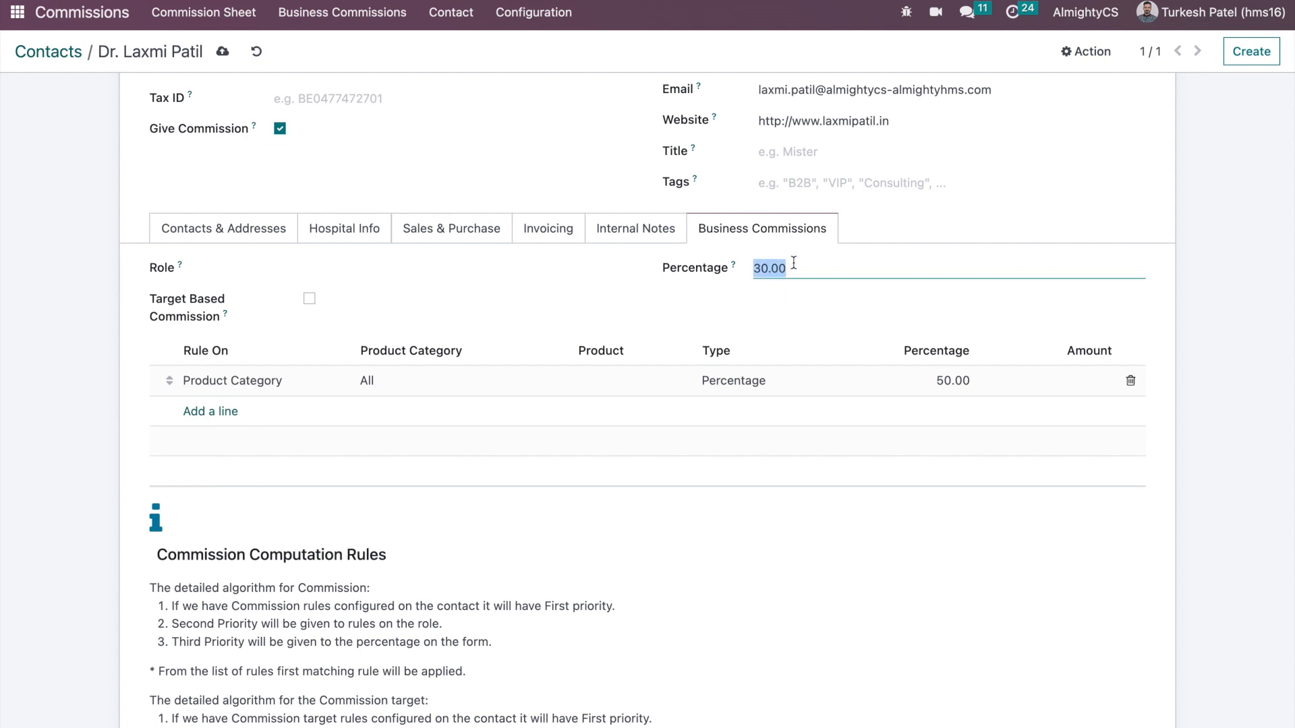
double_click(768, 269)
double_click(768, 269)
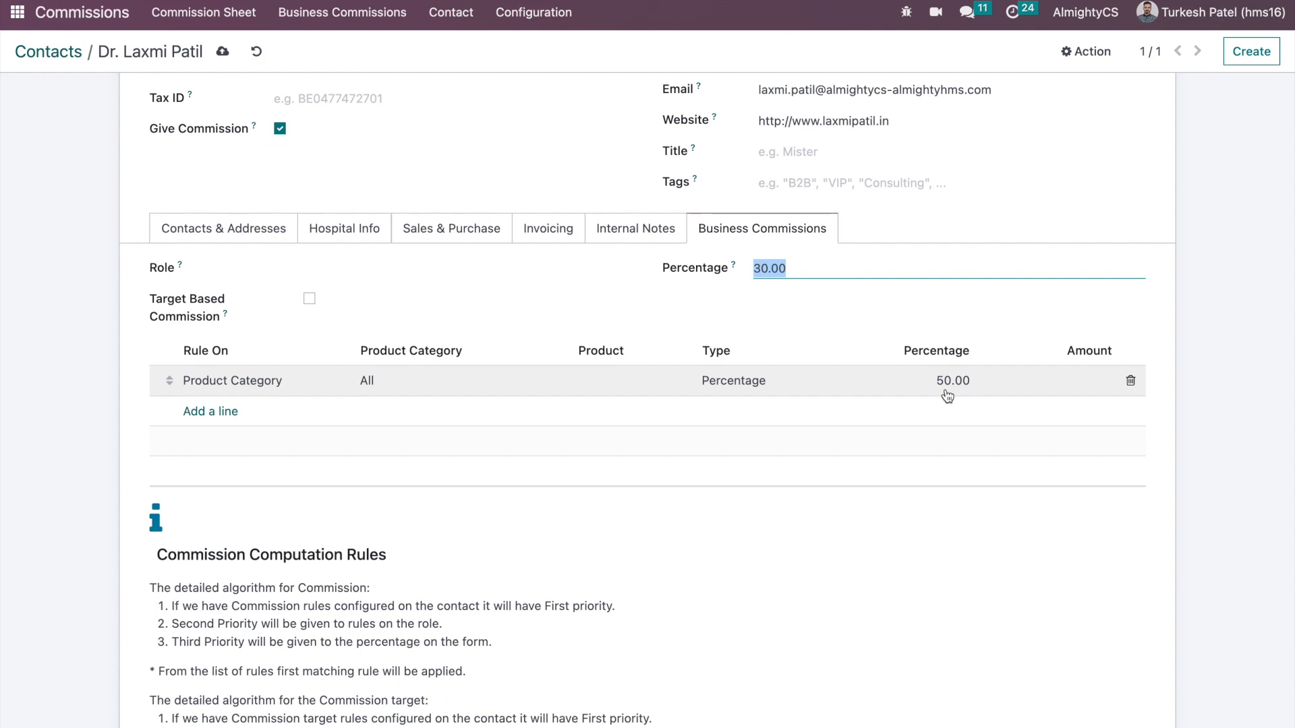
- Try switching the commission rule's type to Fixed Amount and applying it to a single product
click(734, 387)
click(735, 382)
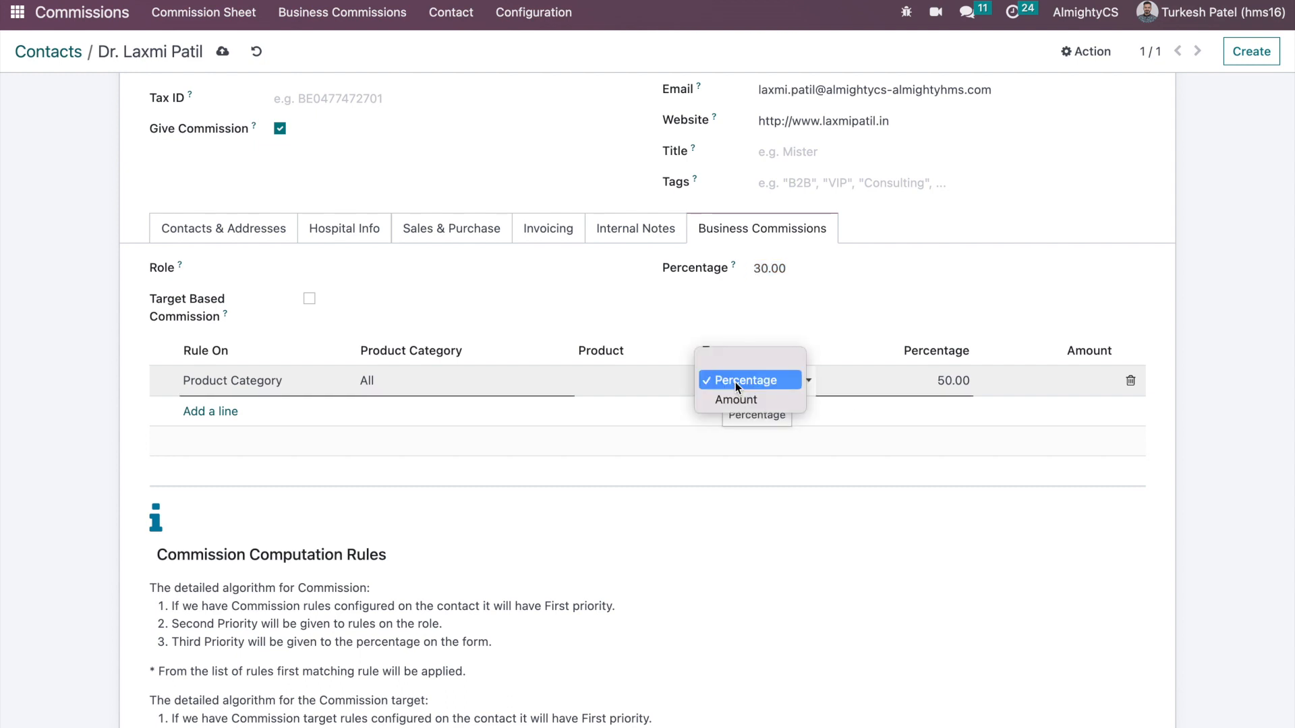
click(738, 401)
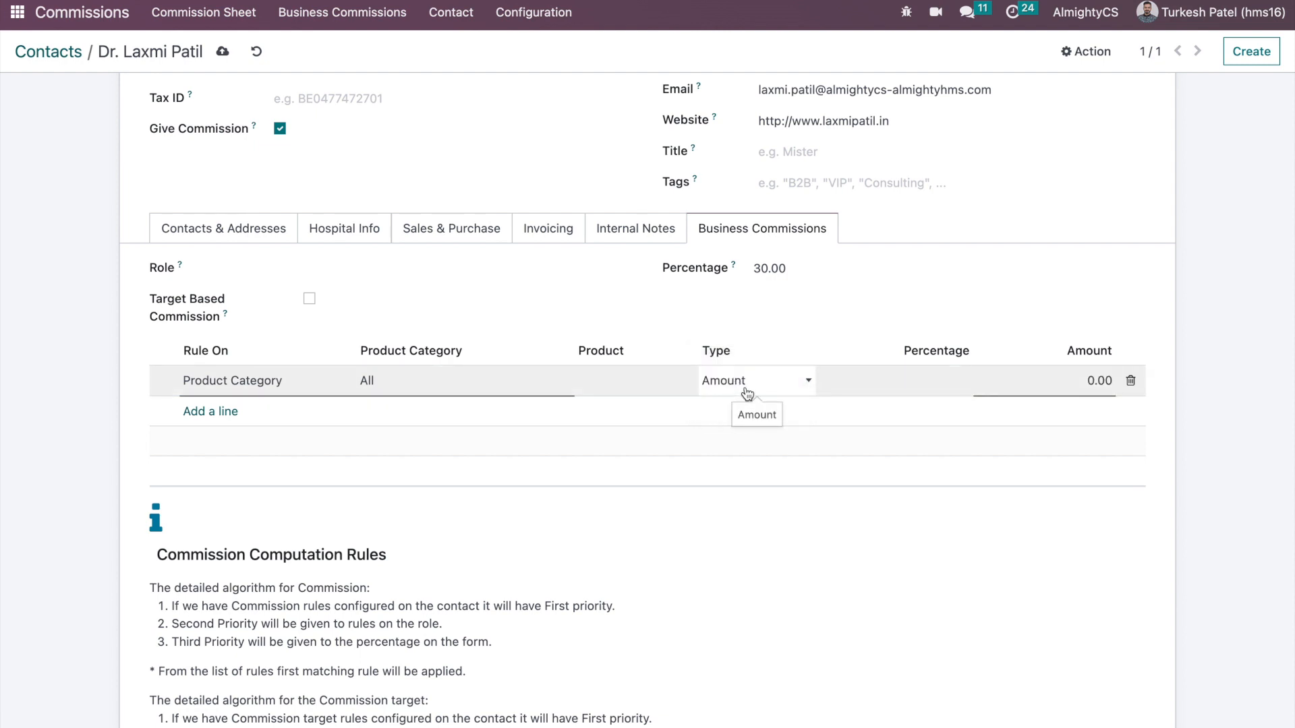
click(745, 390)
click(270, 375)
click(270, 375)
click(277, 388)
click(276, 395)
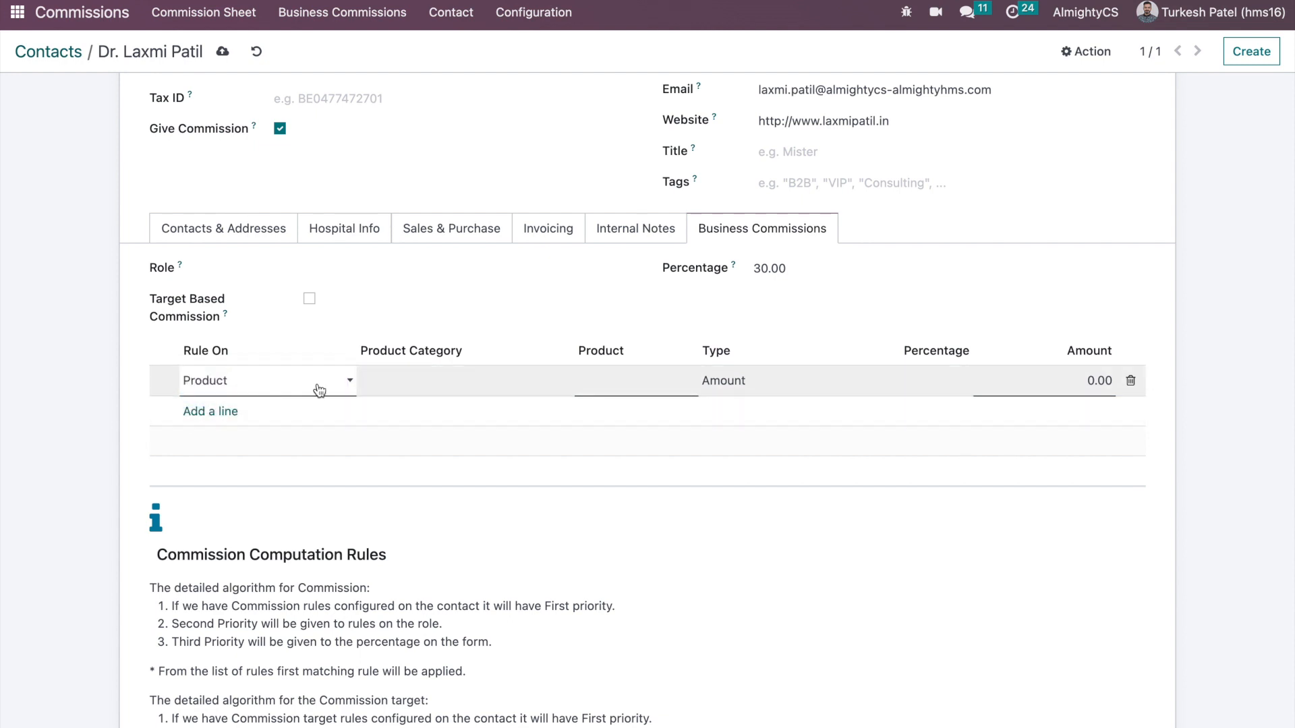
key(Tab)
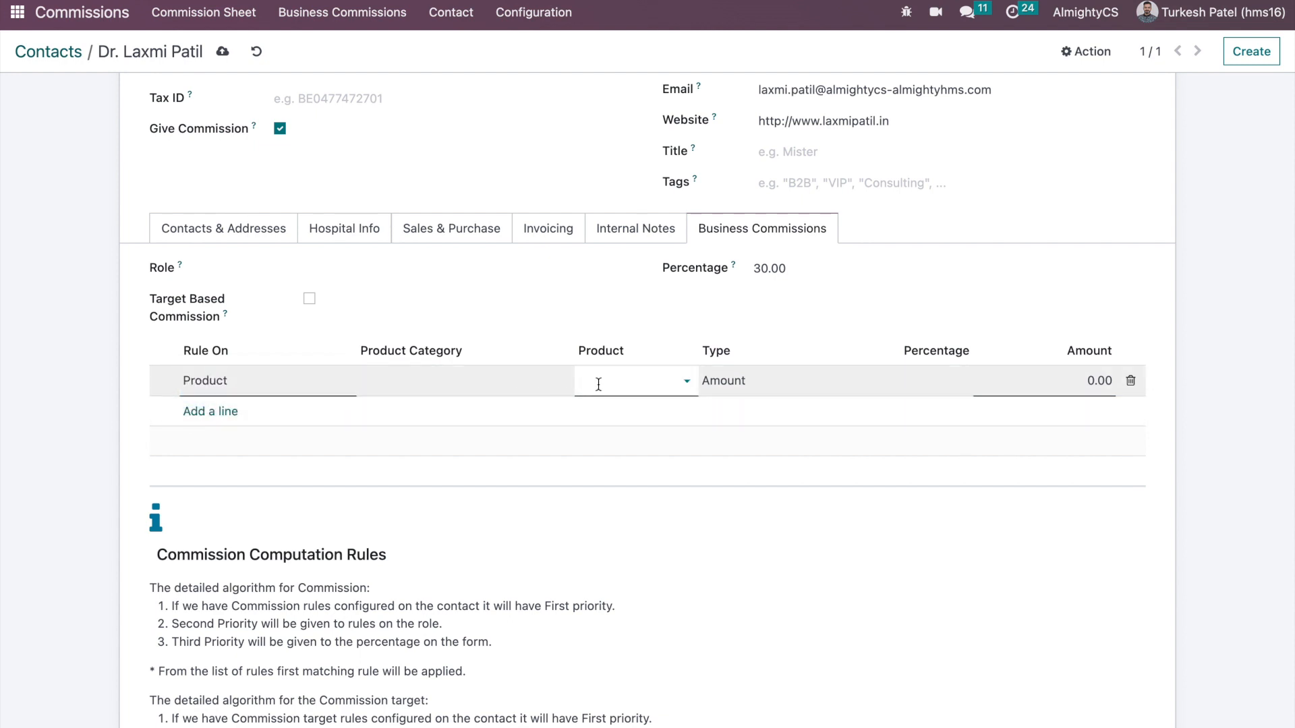
click(723, 386)
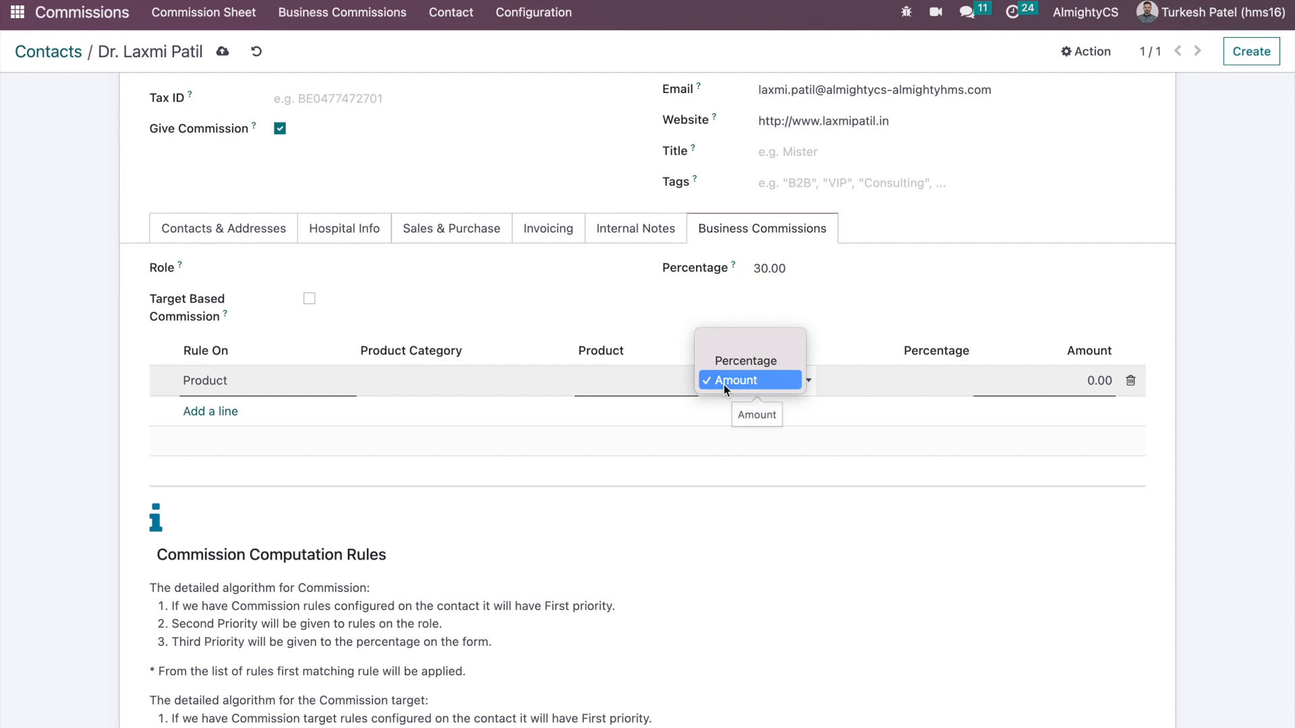
click(679, 322)
- Delete the Product Category All 50% rule and save the contact with 30.00 percentage
click(1131, 381)
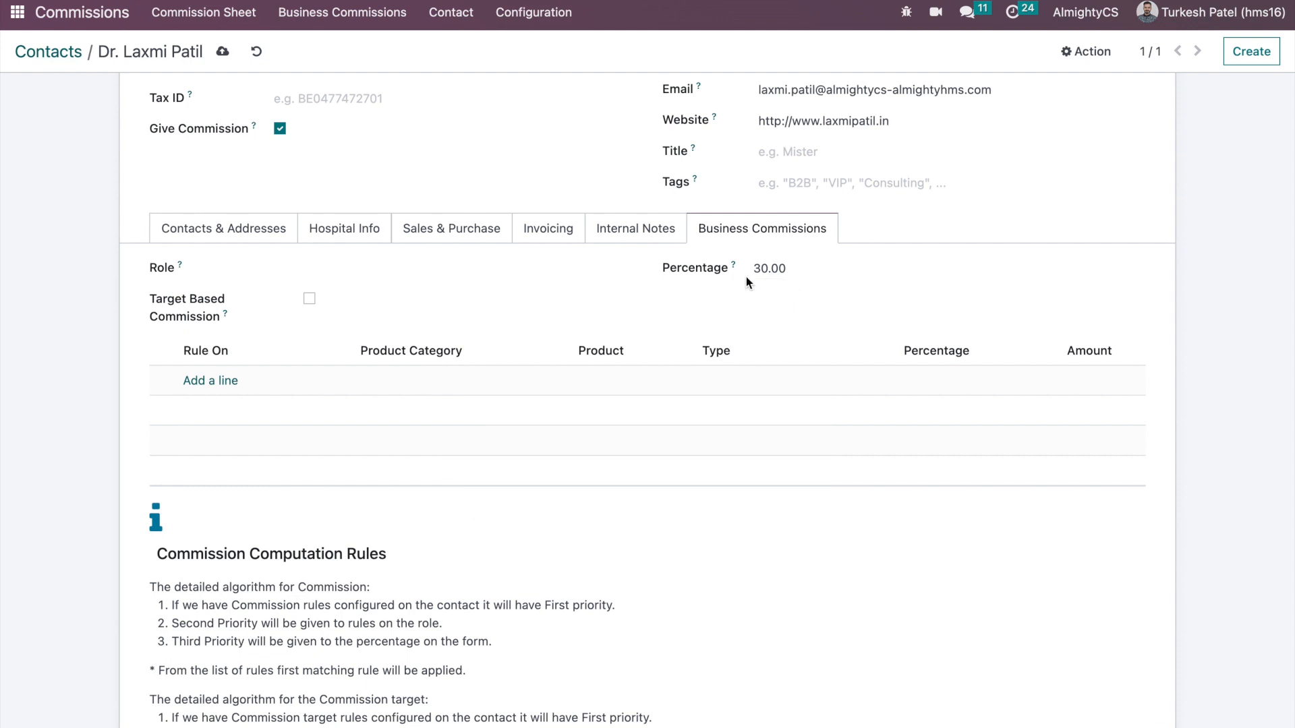
double_click(796, 269)
mouse_move(561, 362)
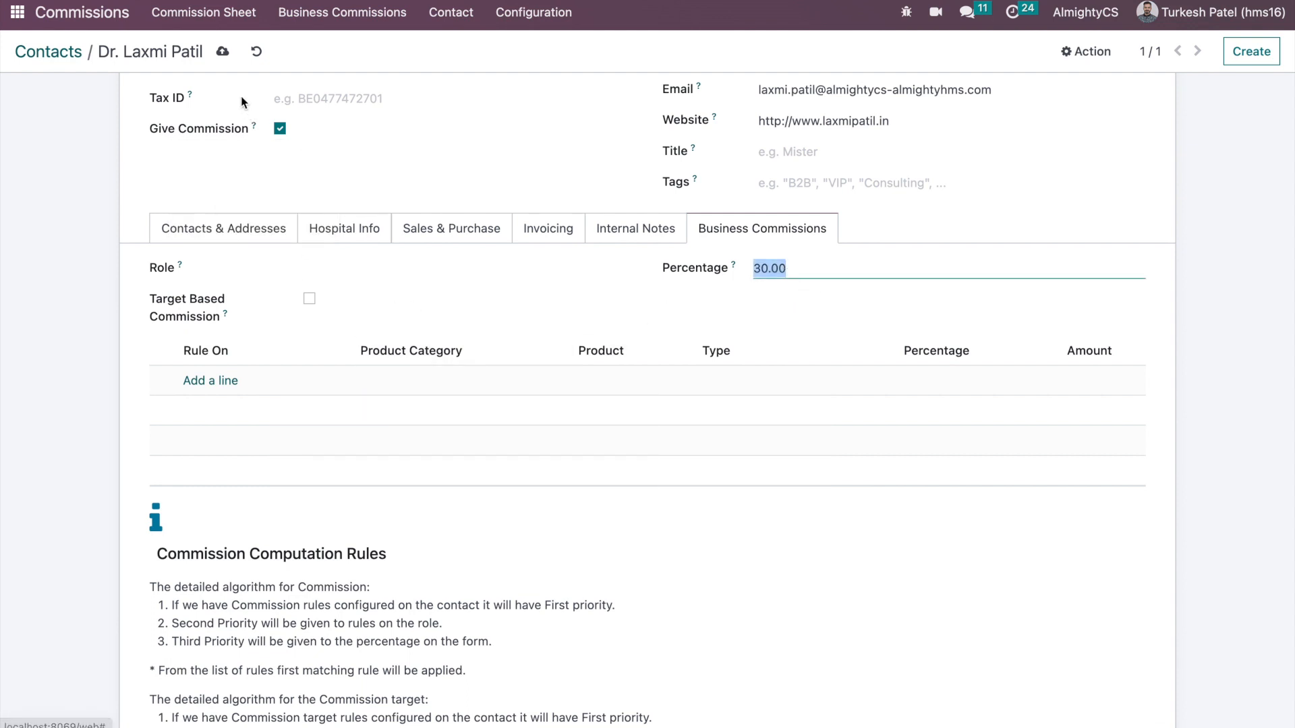
click(223, 59)
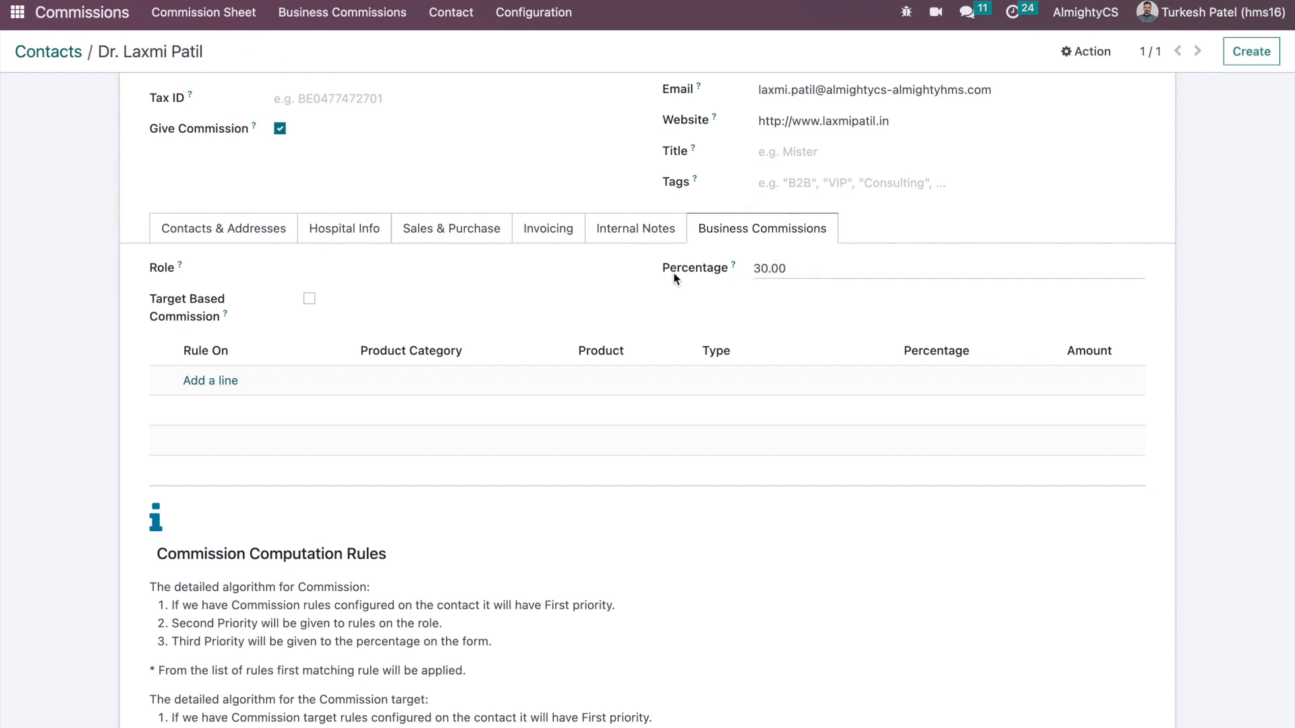
click(813, 269)
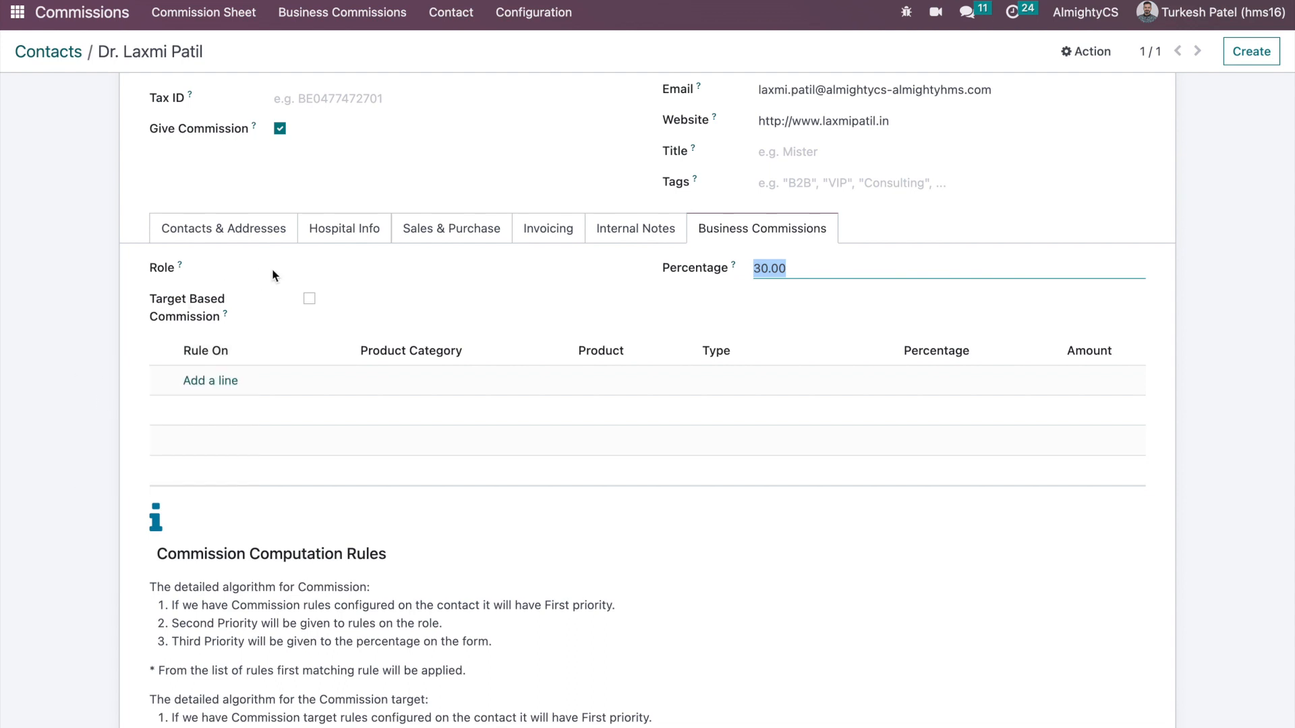
- Browse the commission roles from Configuration and open the Physician Comission role
click(313, 267)
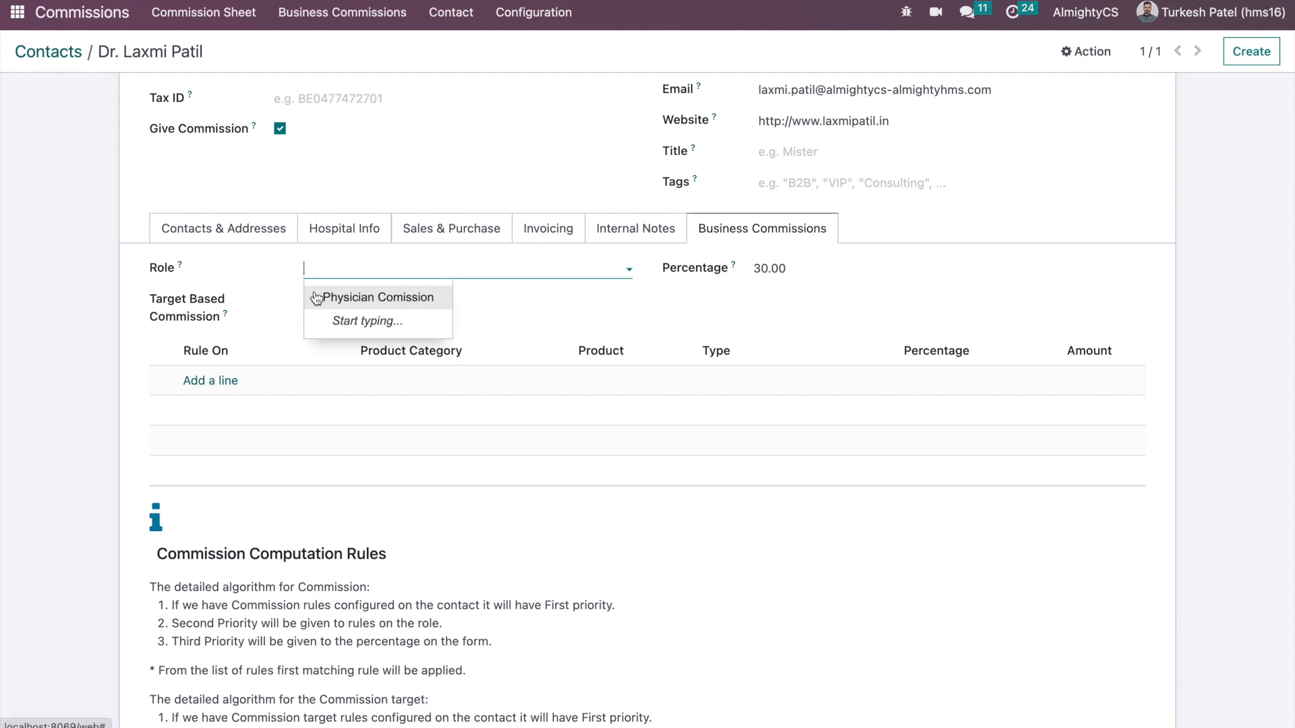
click(532, 16)
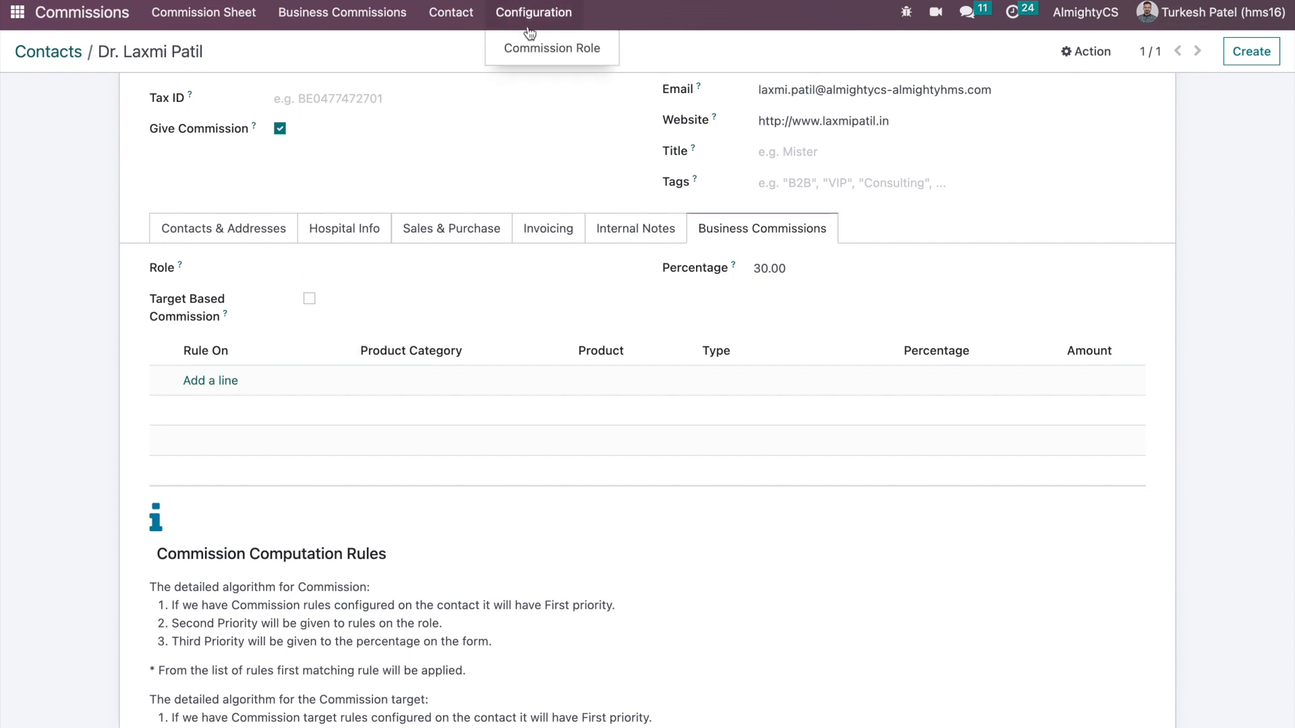
click(528, 54)
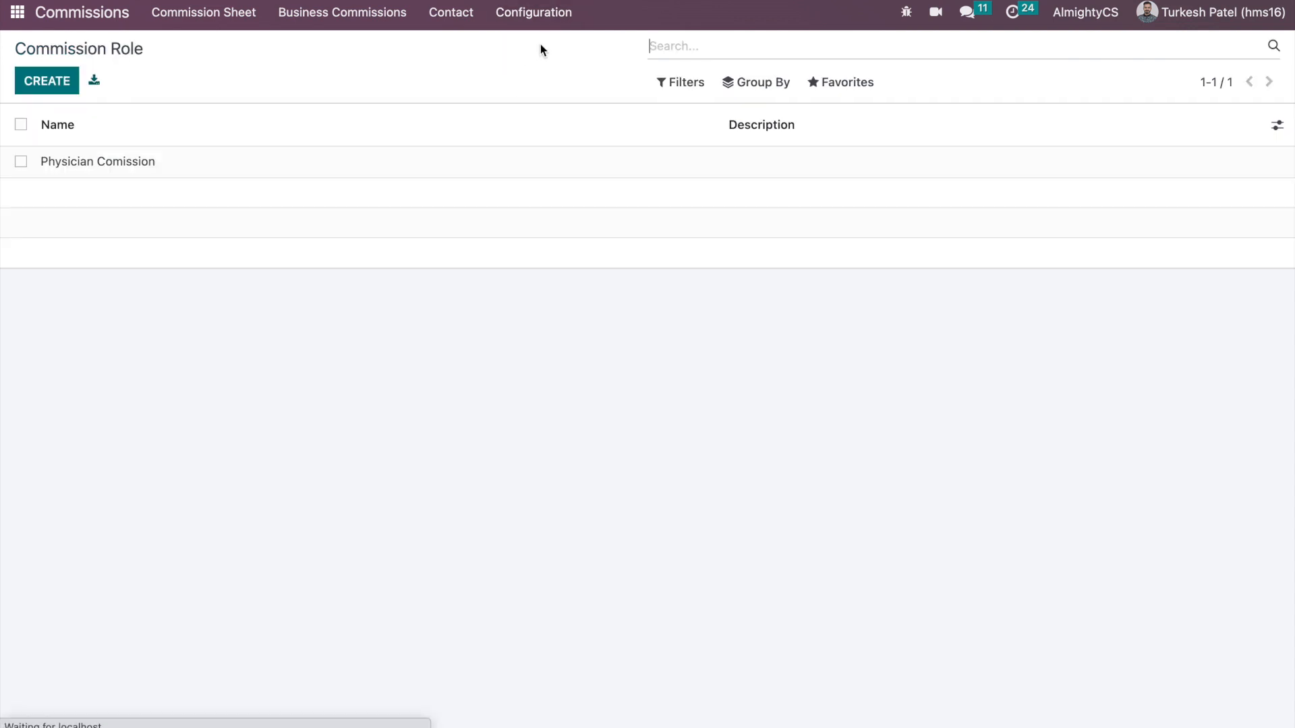
click(531, 13)
click(228, 172)
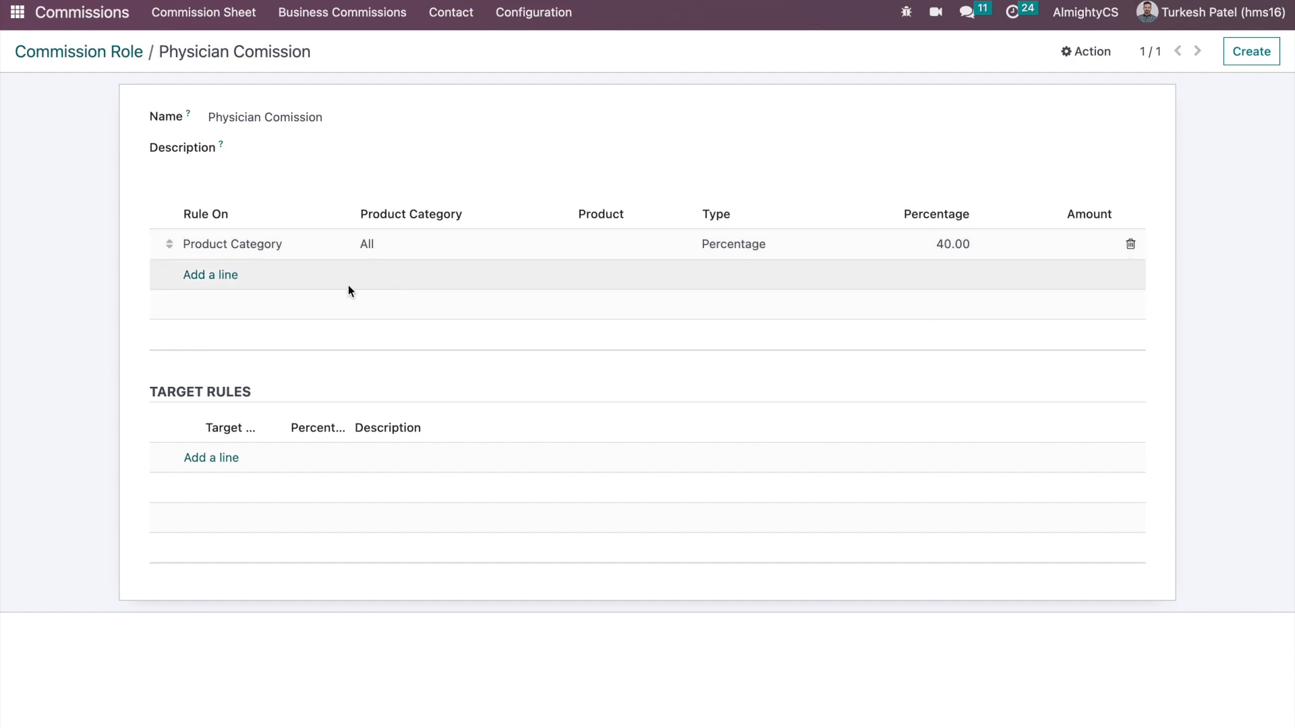
- Add a role rule paying 60% on the All / Consumable product category
click(238, 286)
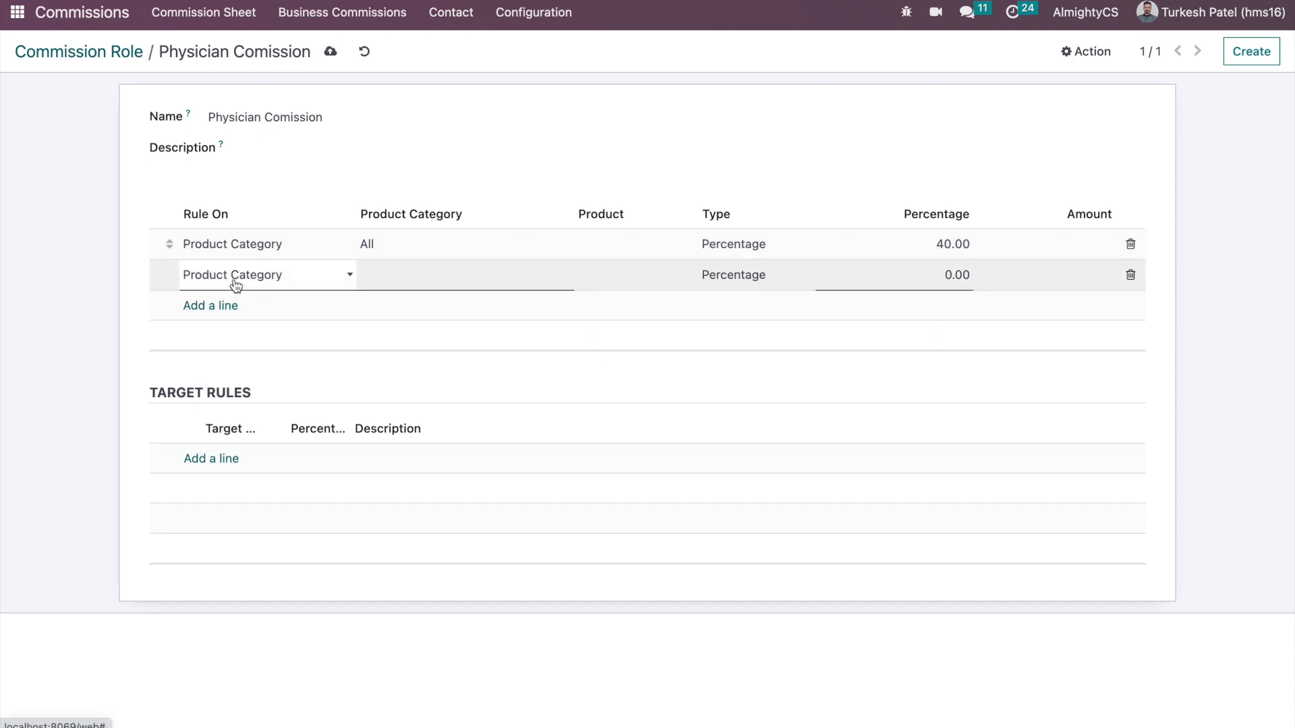
click(269, 276)
click(313, 274)
click(384, 273)
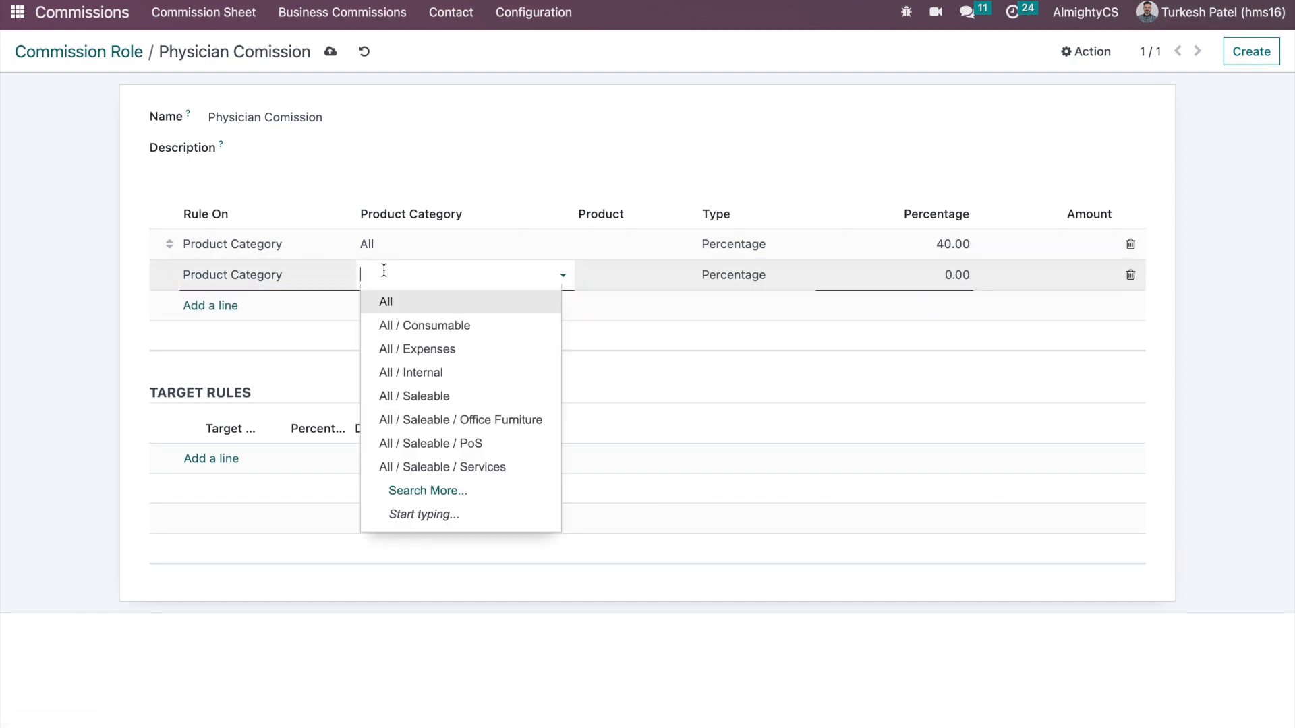
click(402, 327)
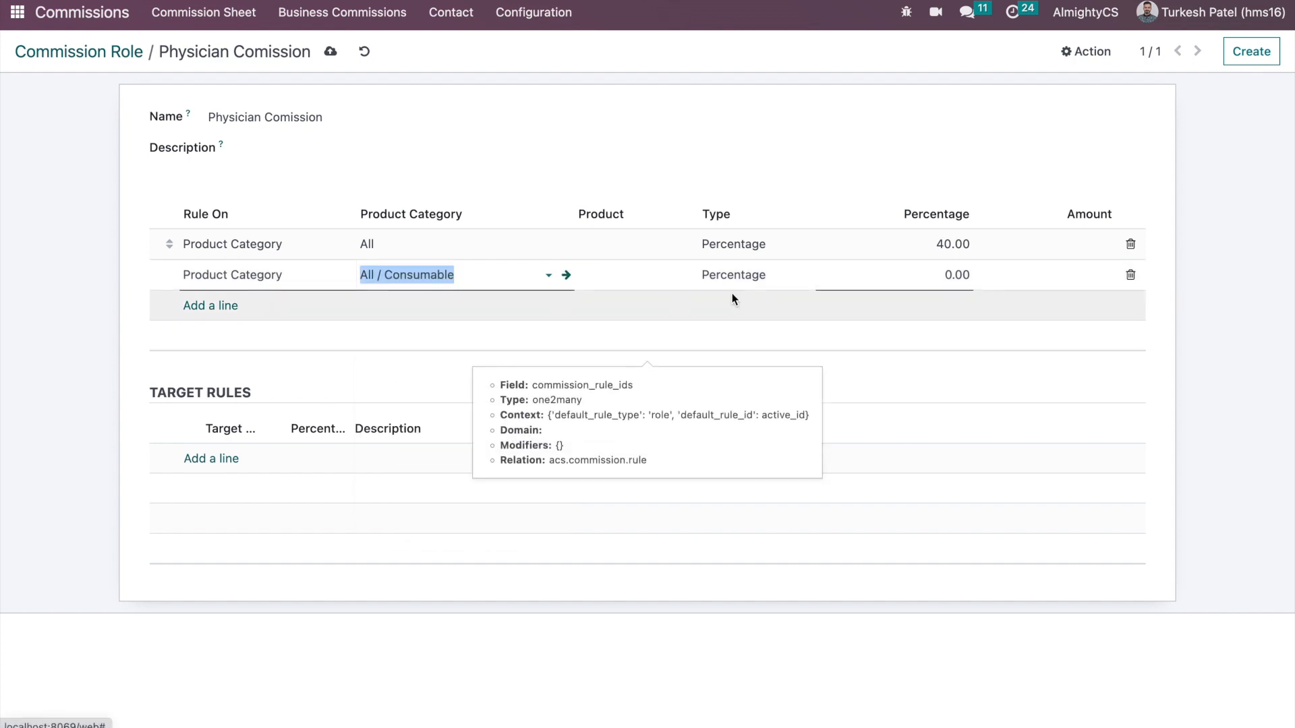
click(852, 276)
text(60)
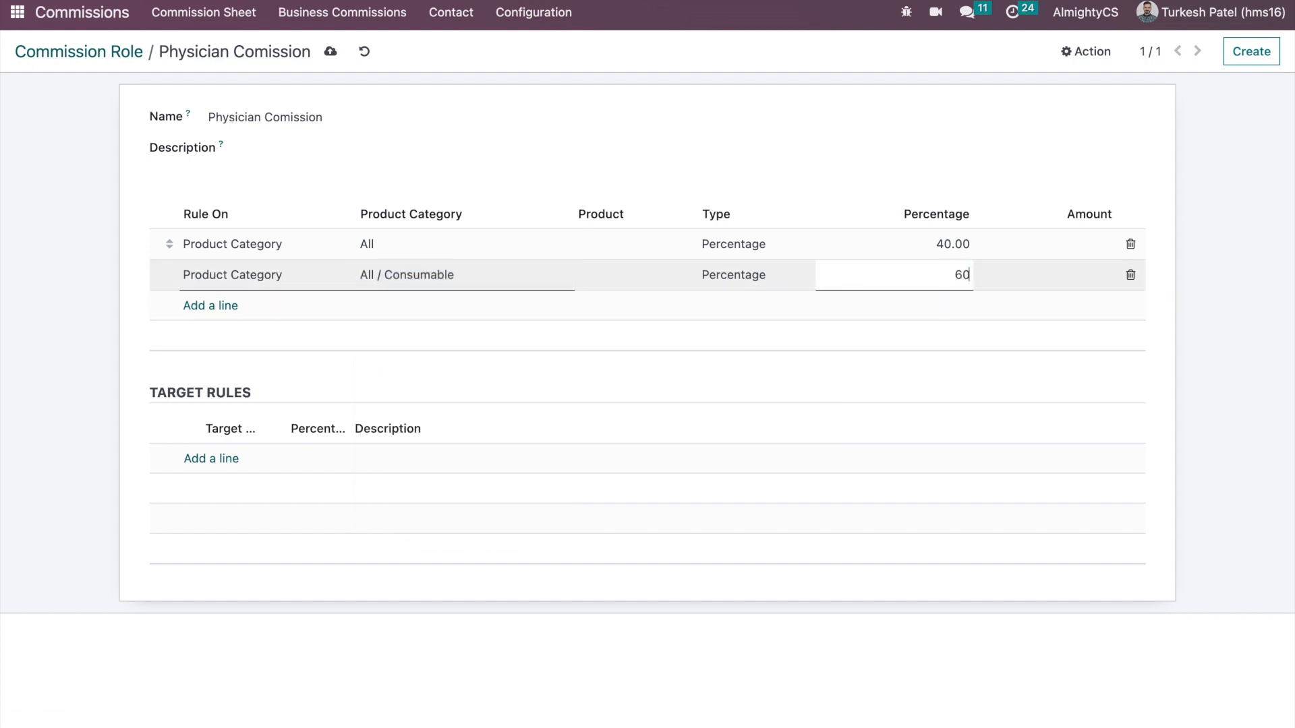
click(922, 165)
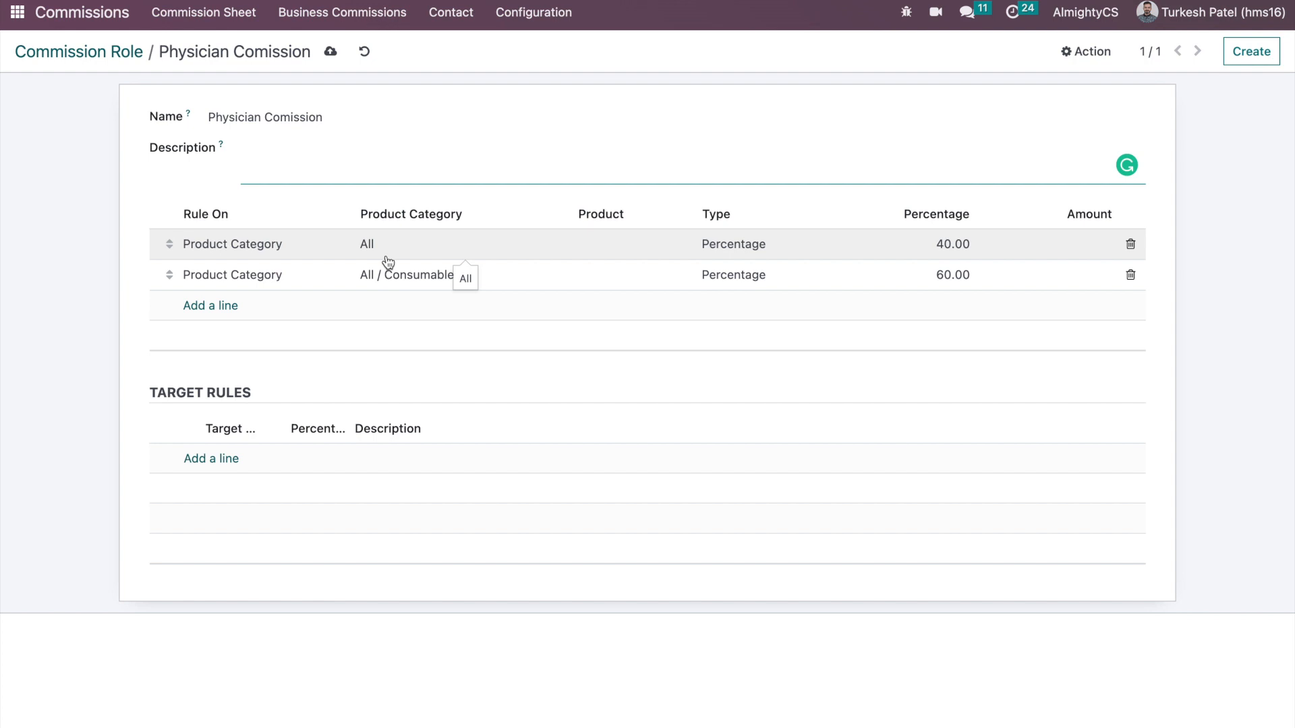
- Copy the role name 'Physician Comission' into its Description and save the role
triple_click(301, 117)
key(ctrl+c)
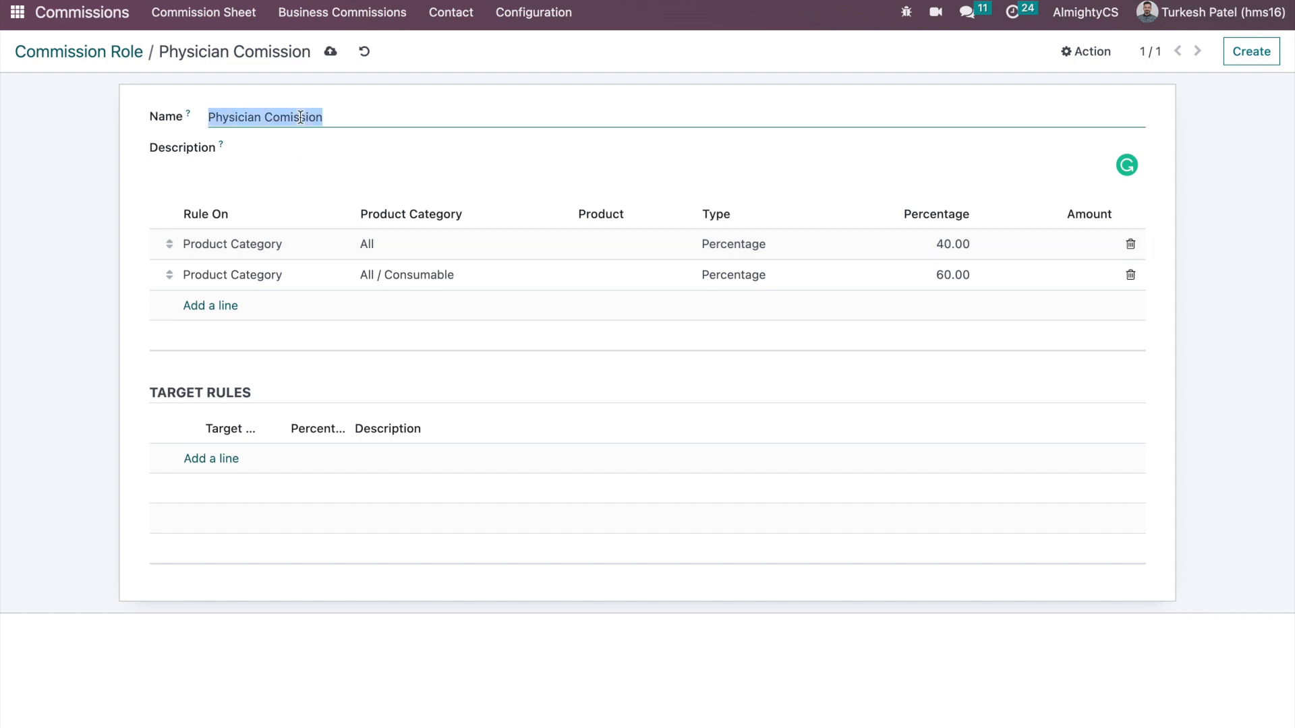
click(303, 148)
key(ctrl+v)
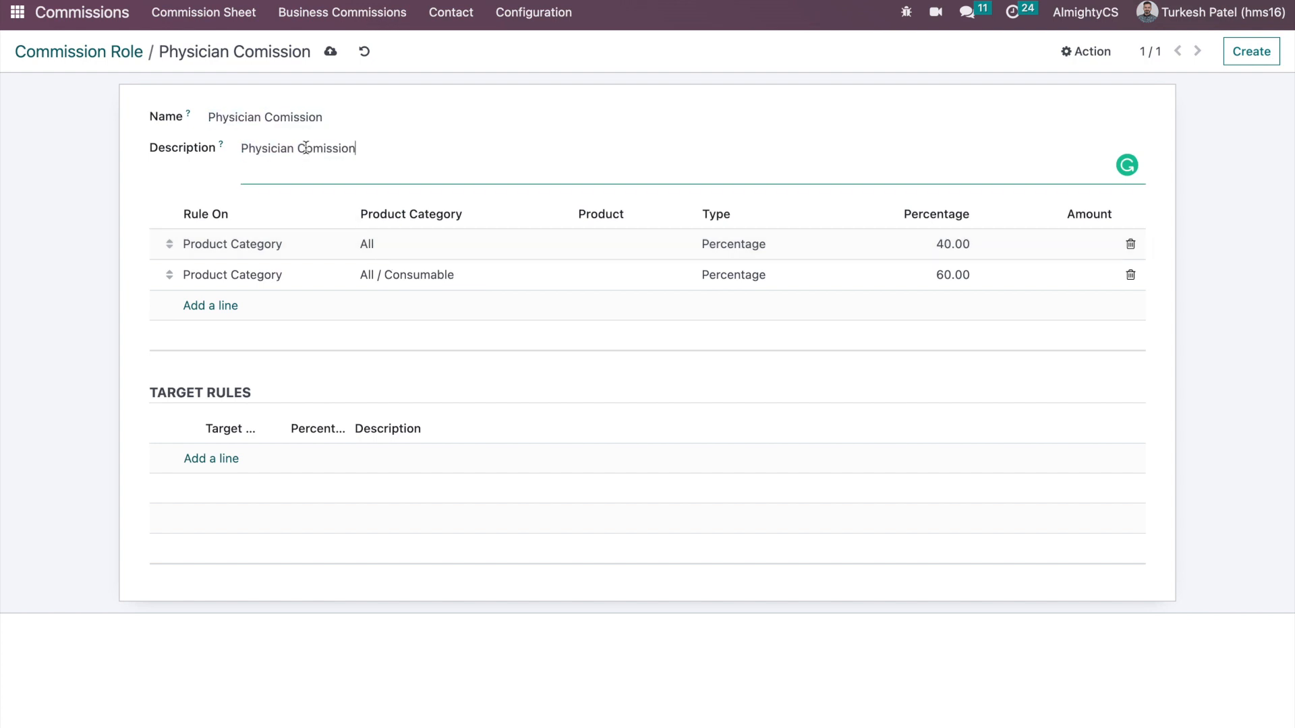
click(331, 53)
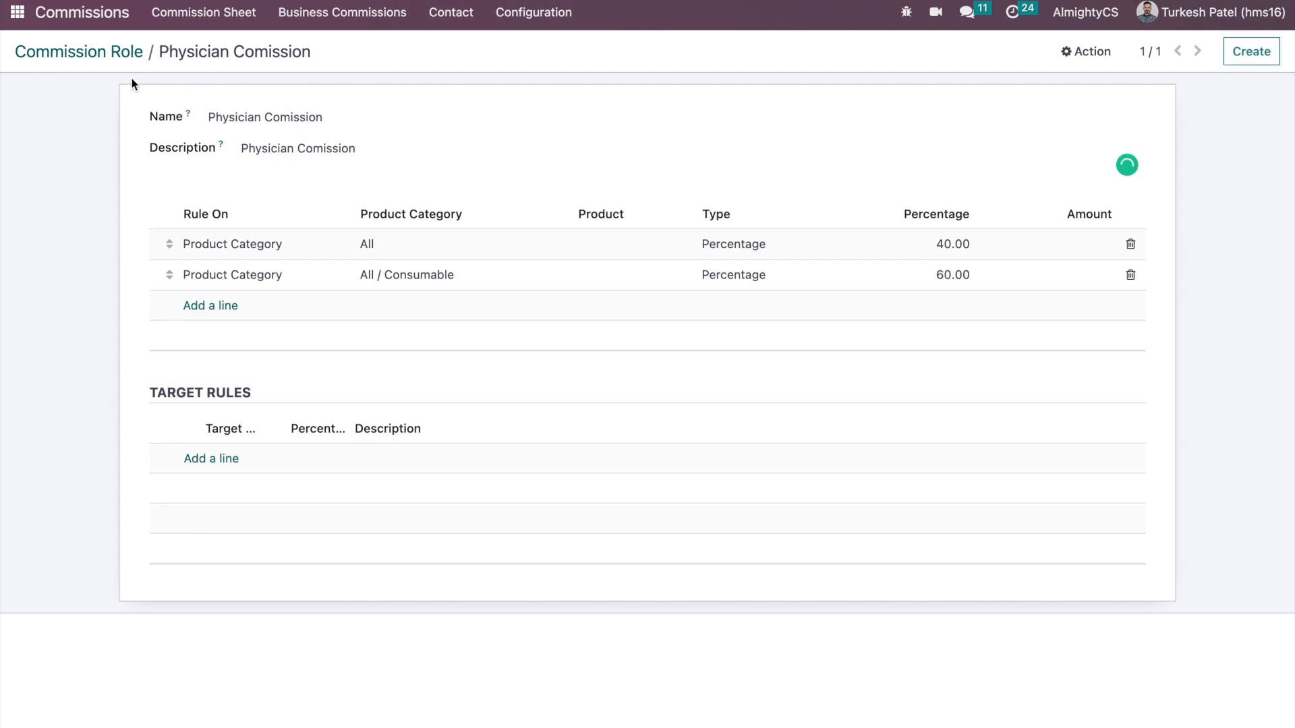
click(445, 18)
- Open the physician's contact and assign the Physician Comission role under Business Commissions
click(153, 168)
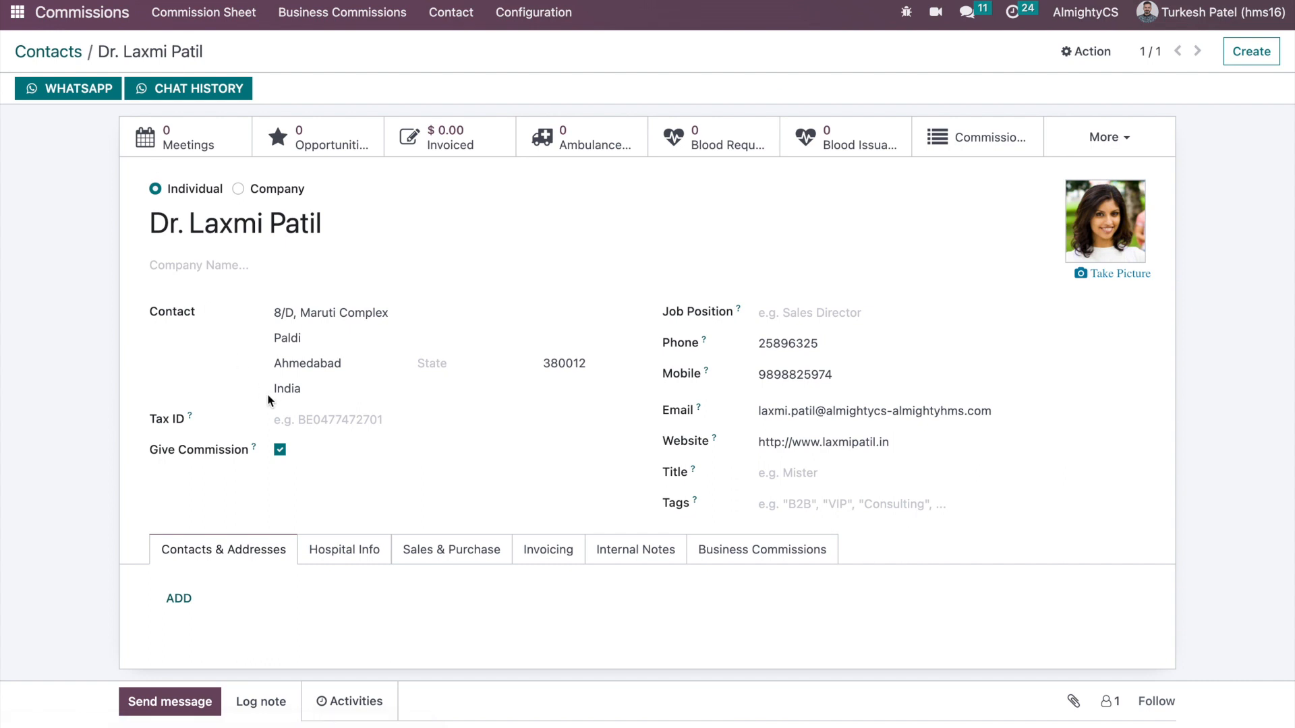
click(726, 550)
scroll(575, 476, down, 2)
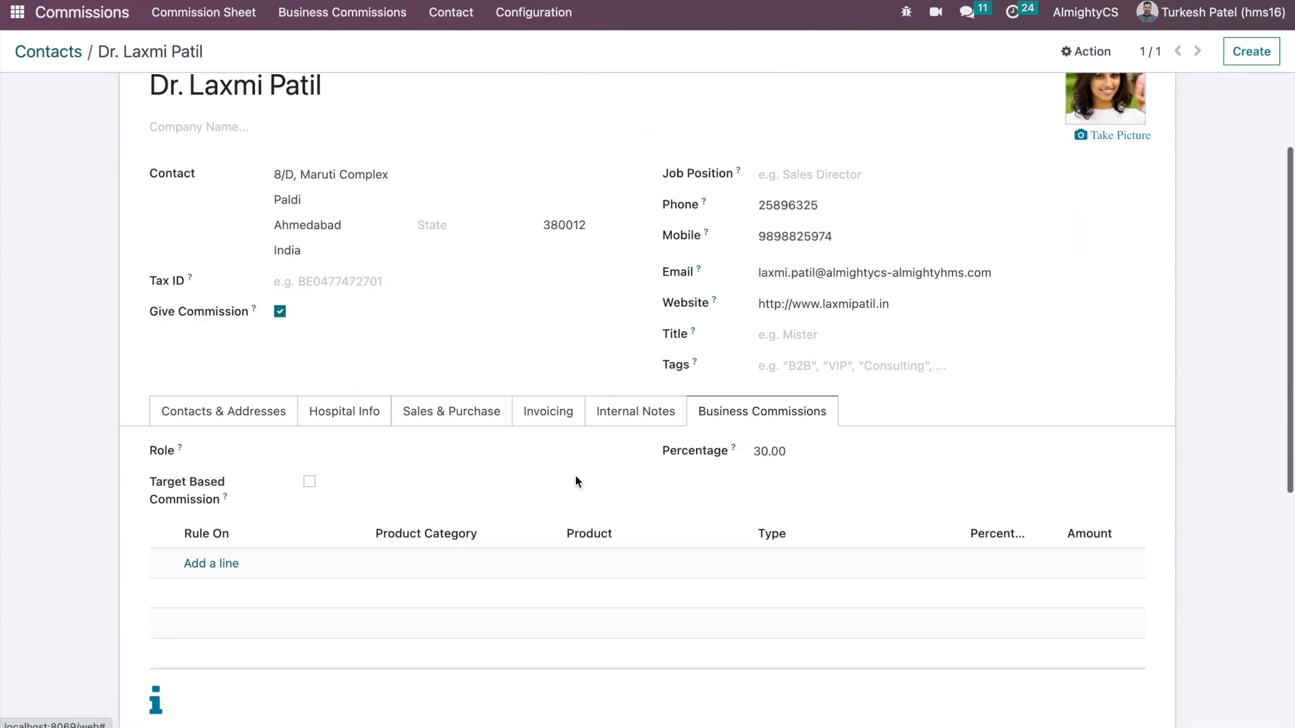
scroll(576, 476, down, 3)
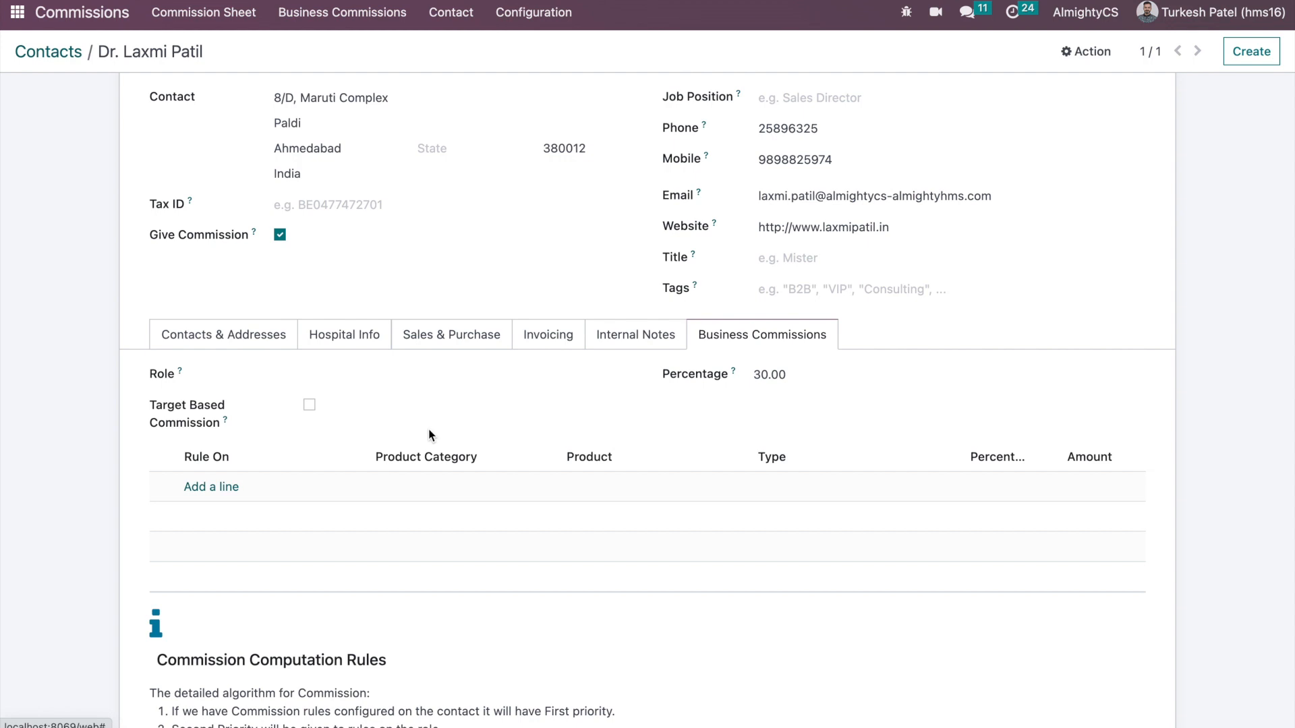
click(389, 381)
click(381, 399)
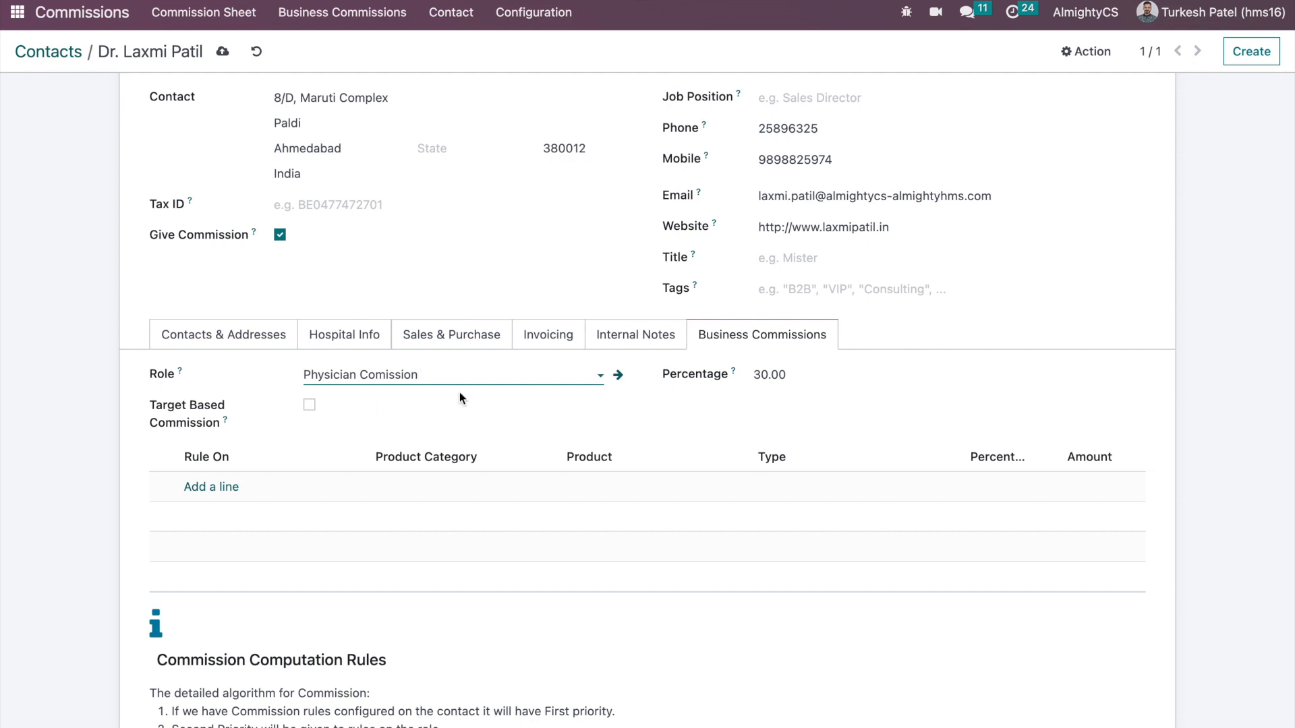
- Check the Physician Comission role record, return to the contact, and add a blank rule row
click(617, 375)
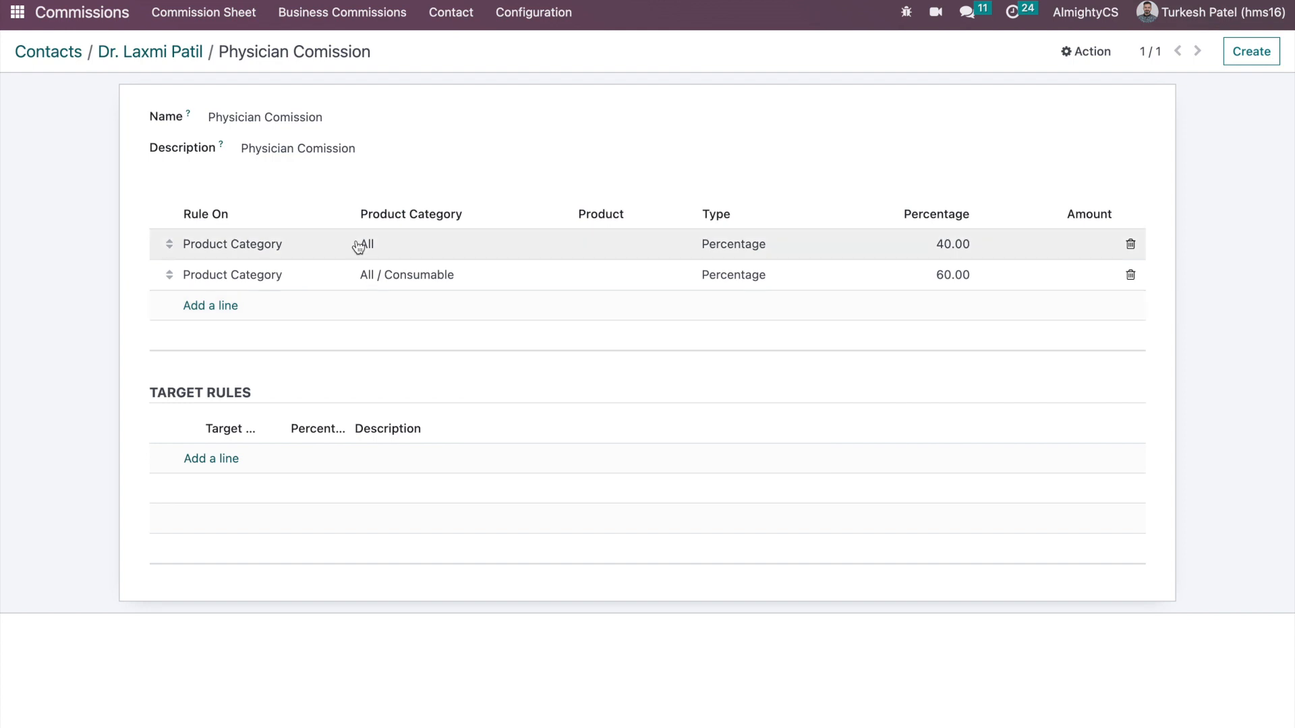
click(167, 61)
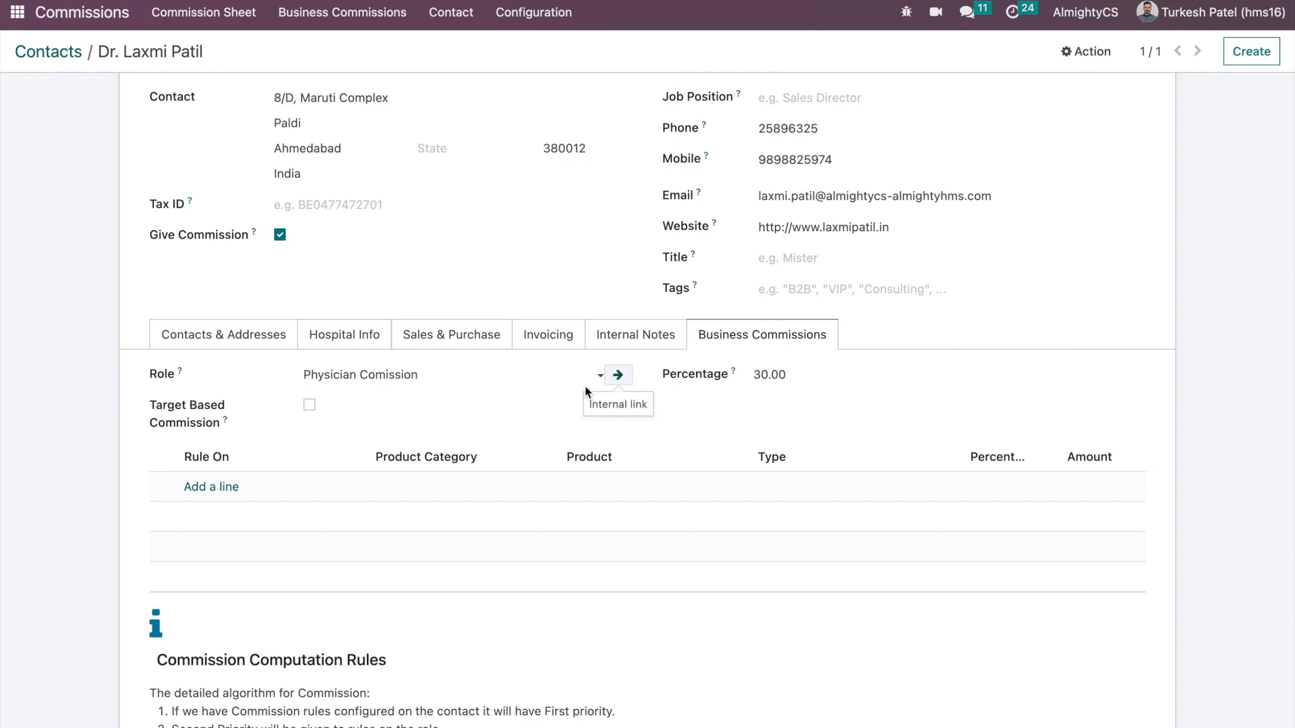
click(617, 376)
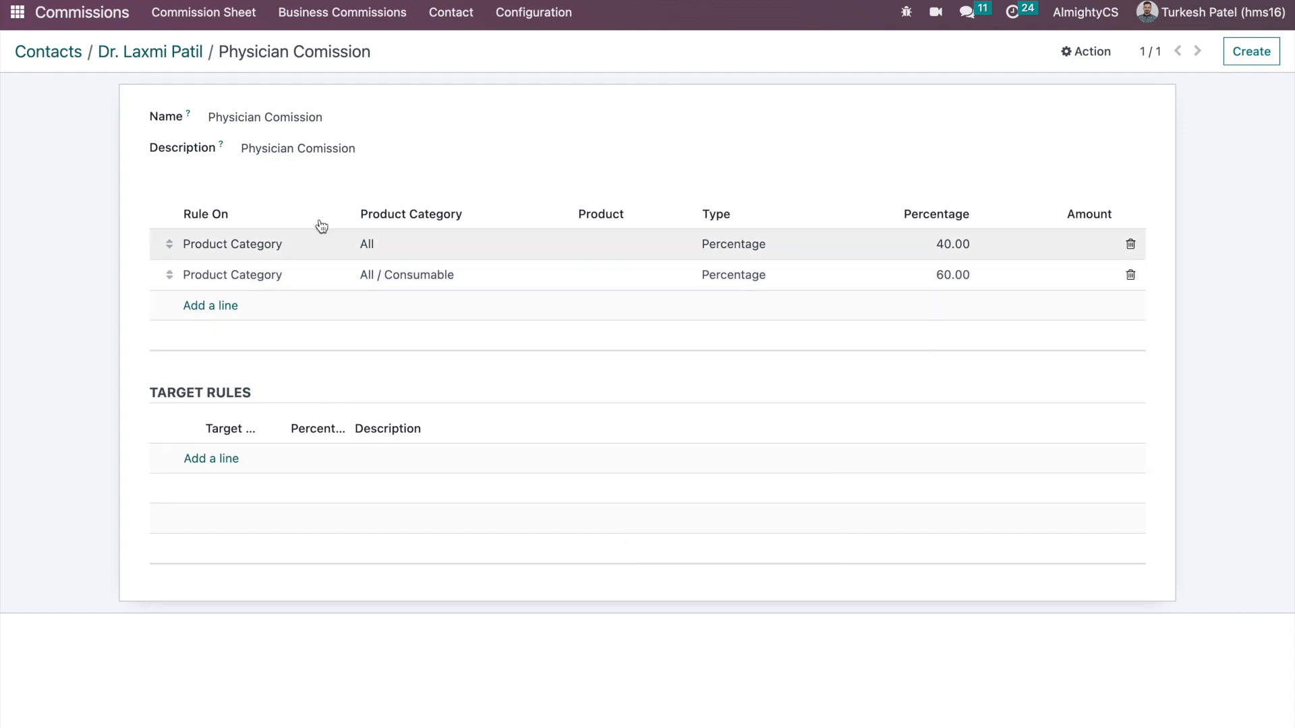
click(167, 51)
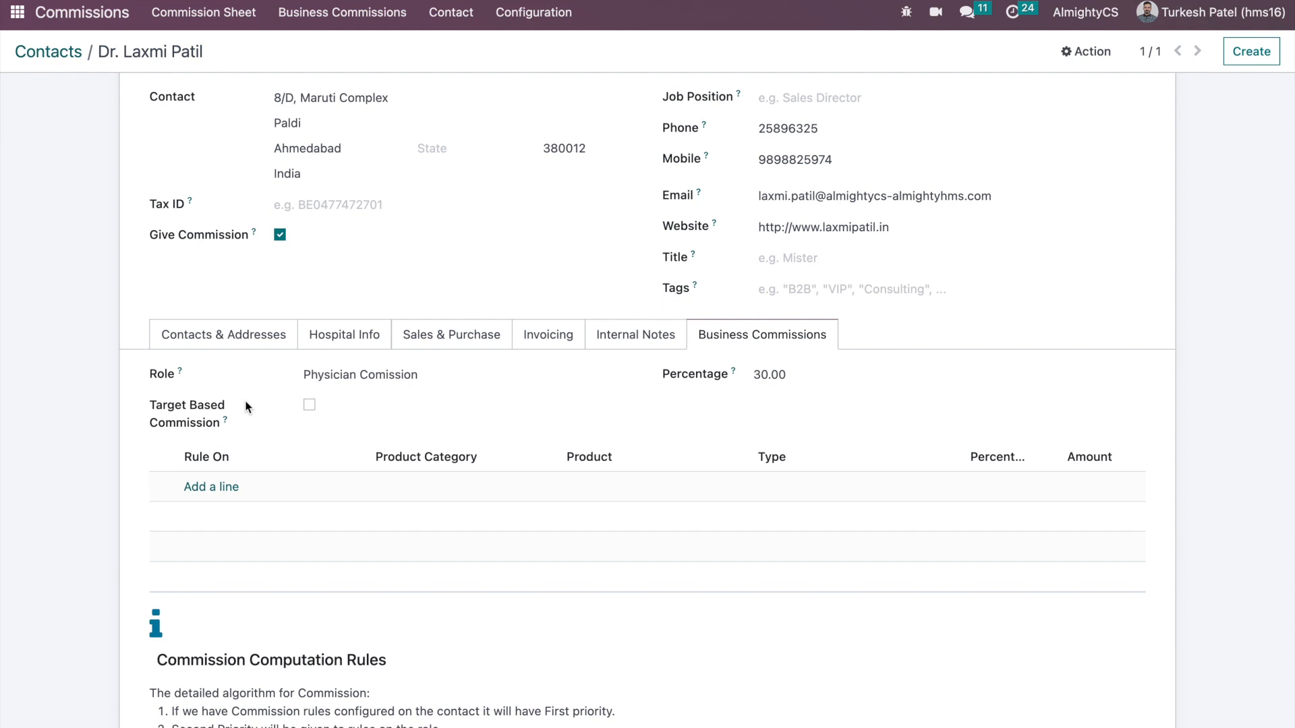
scroll(245, 417, up, 3)
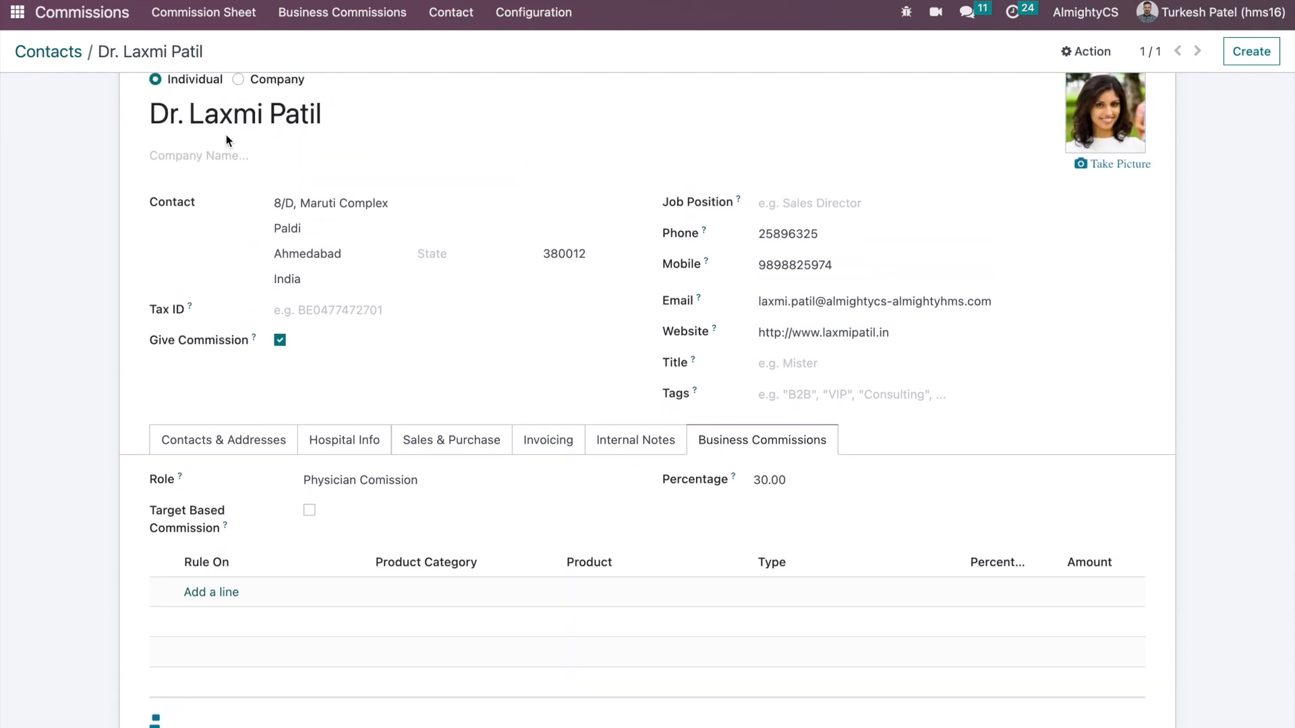
click(214, 599)
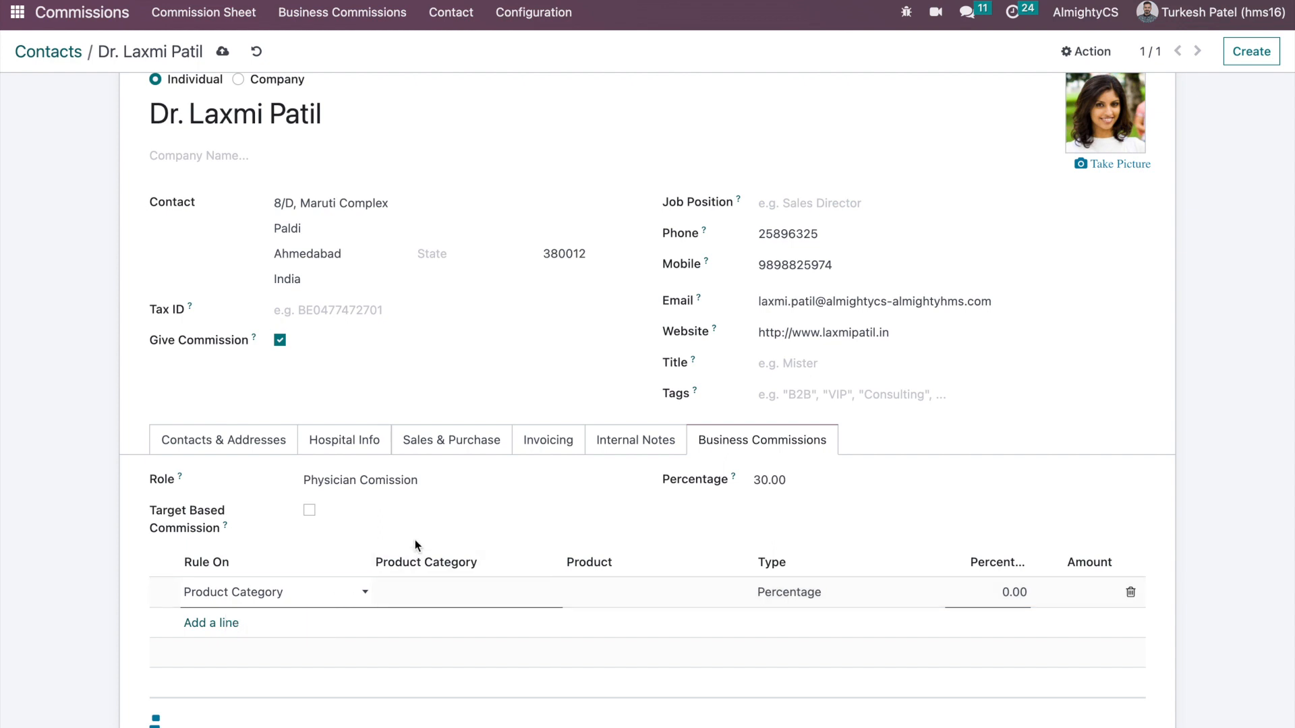
scroll(415, 539, down, 2)
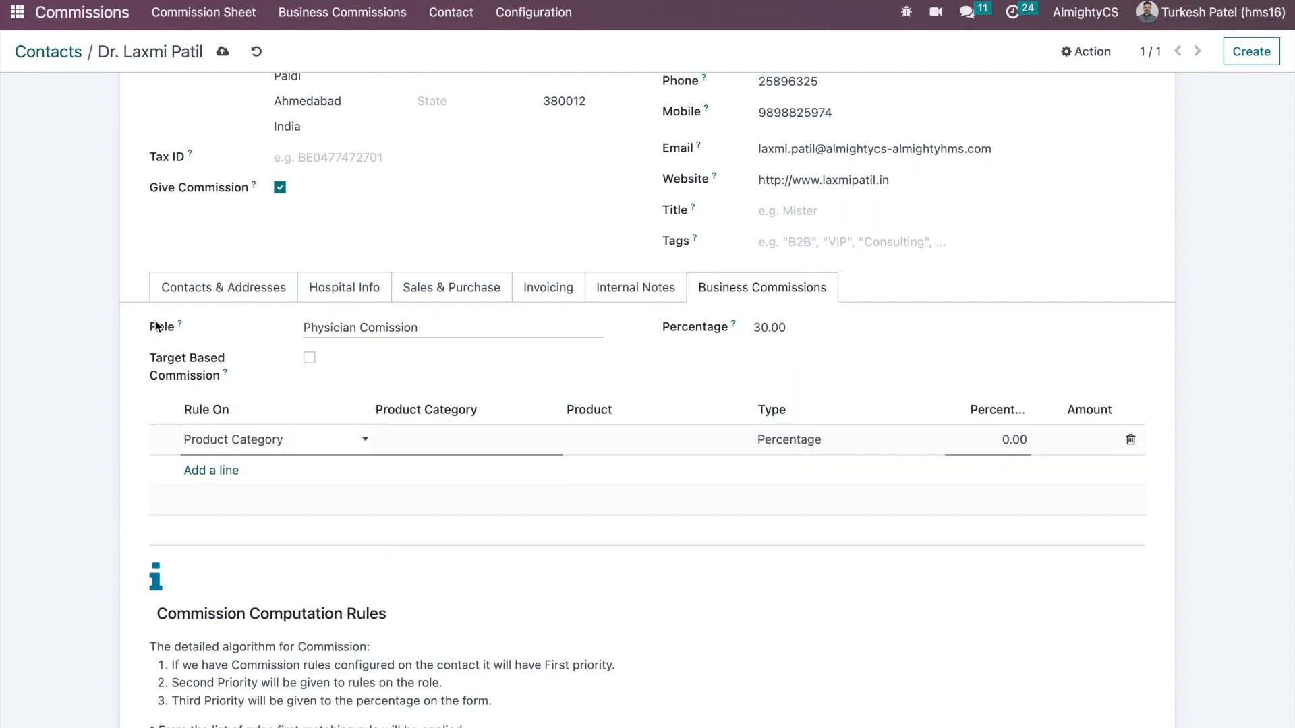
- Set the contact's commission Percentage to 0 and review the Commission Computation Rules
click(755, 331)
text(0)
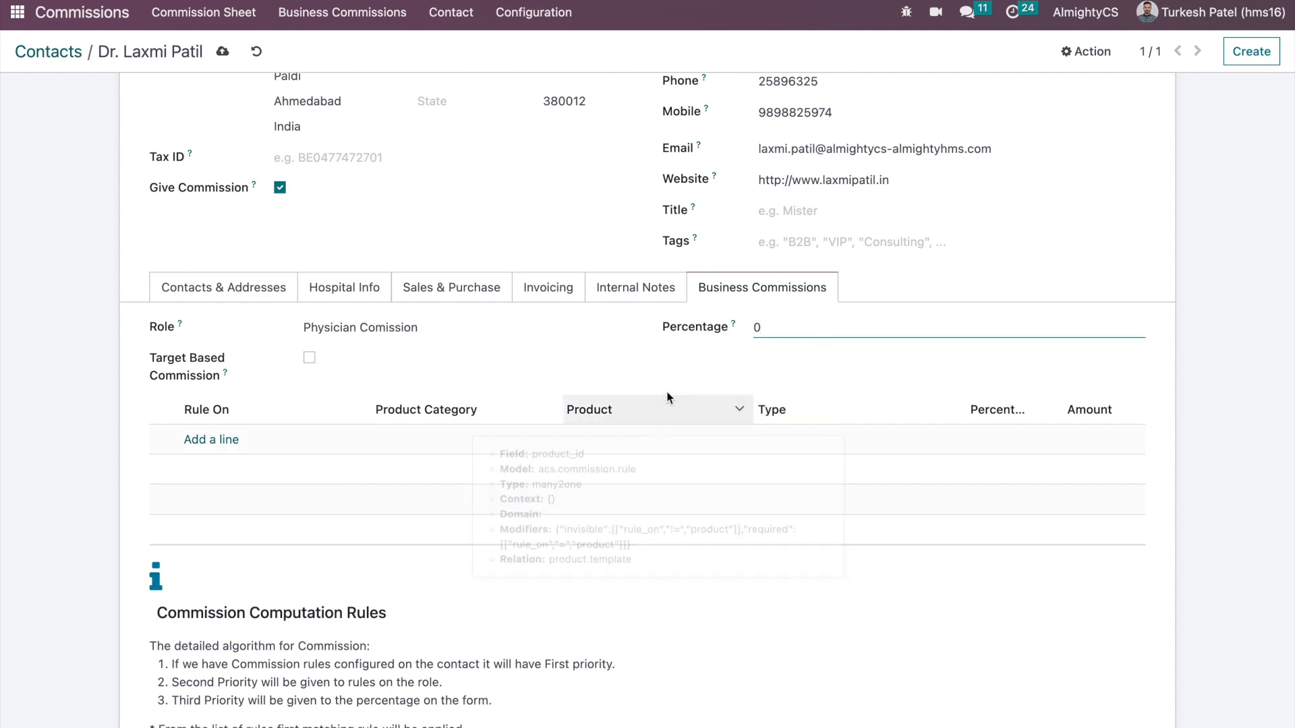
click(624, 351)
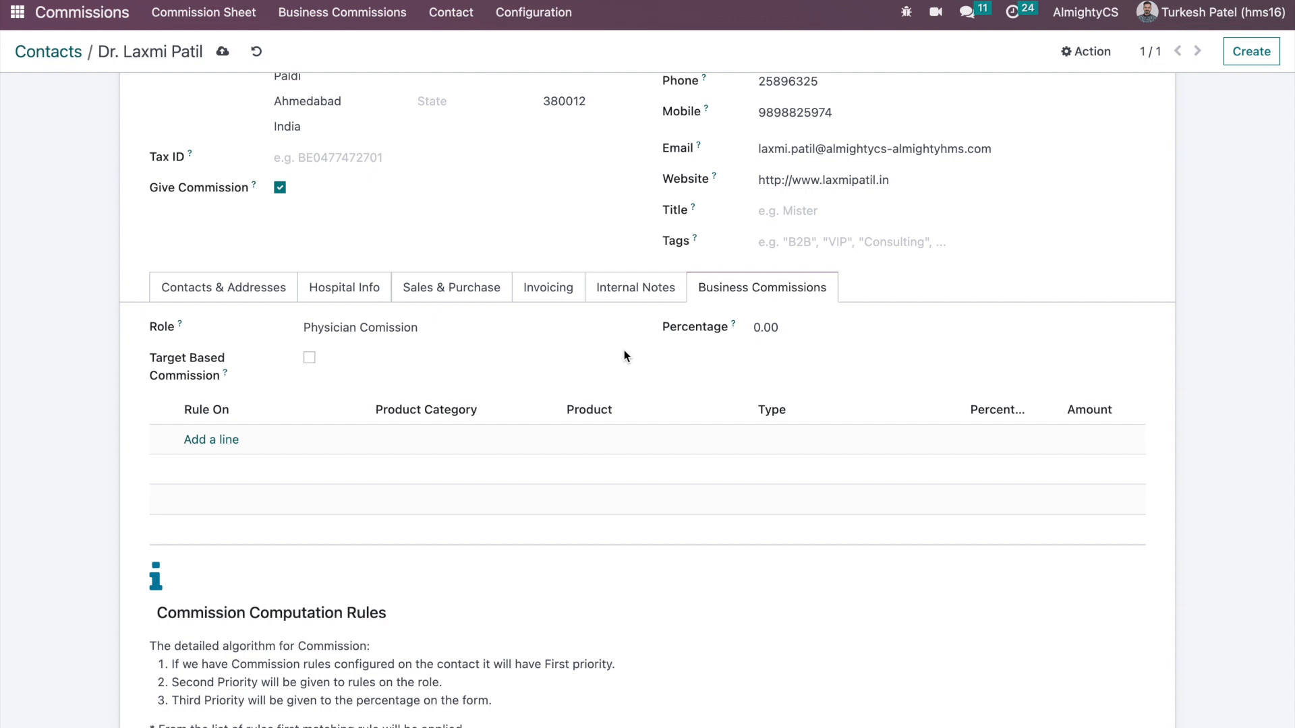
scroll(430, 471, down, 1)
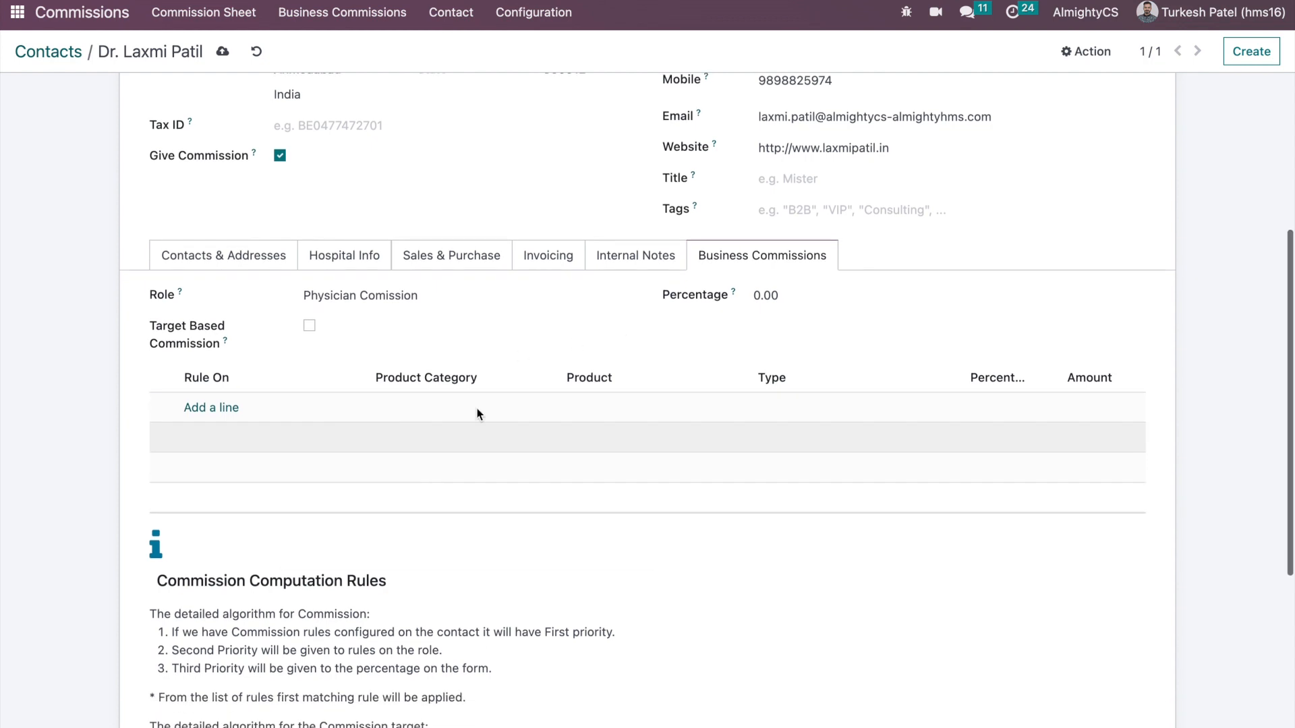
scroll(589, 309, down, 4)
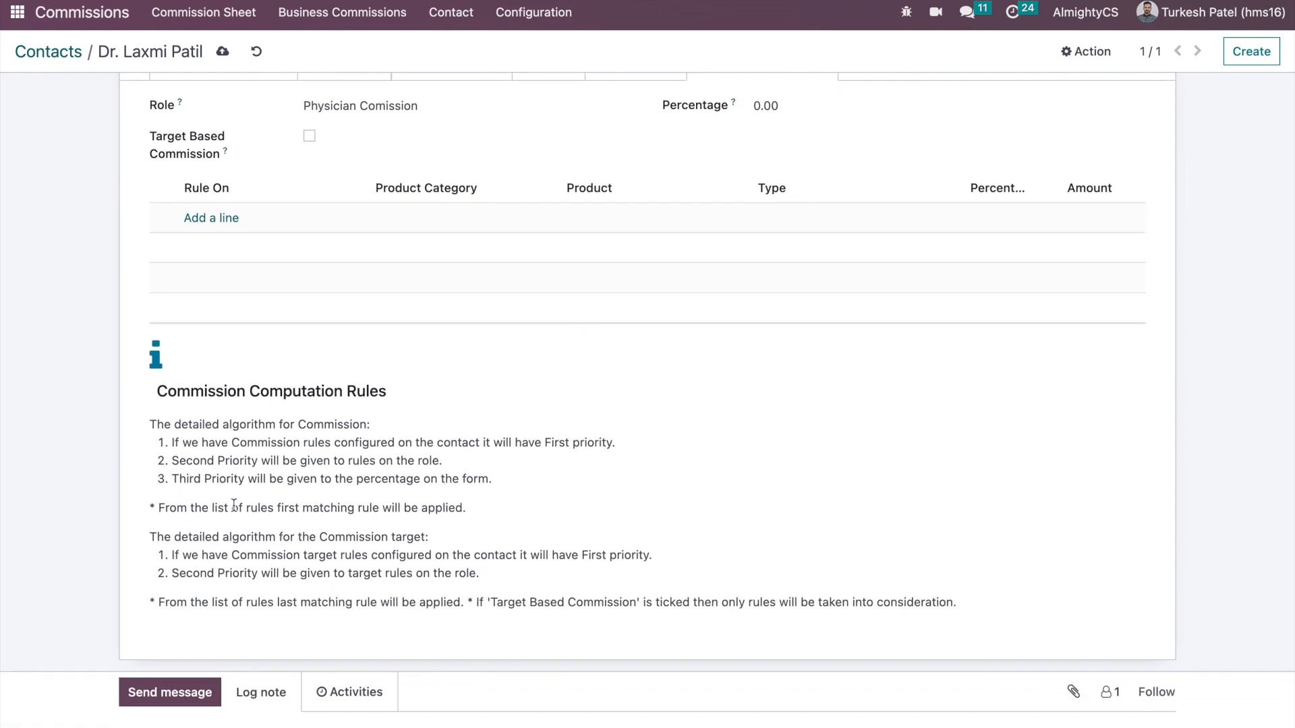
scroll(233, 505, up, 3)
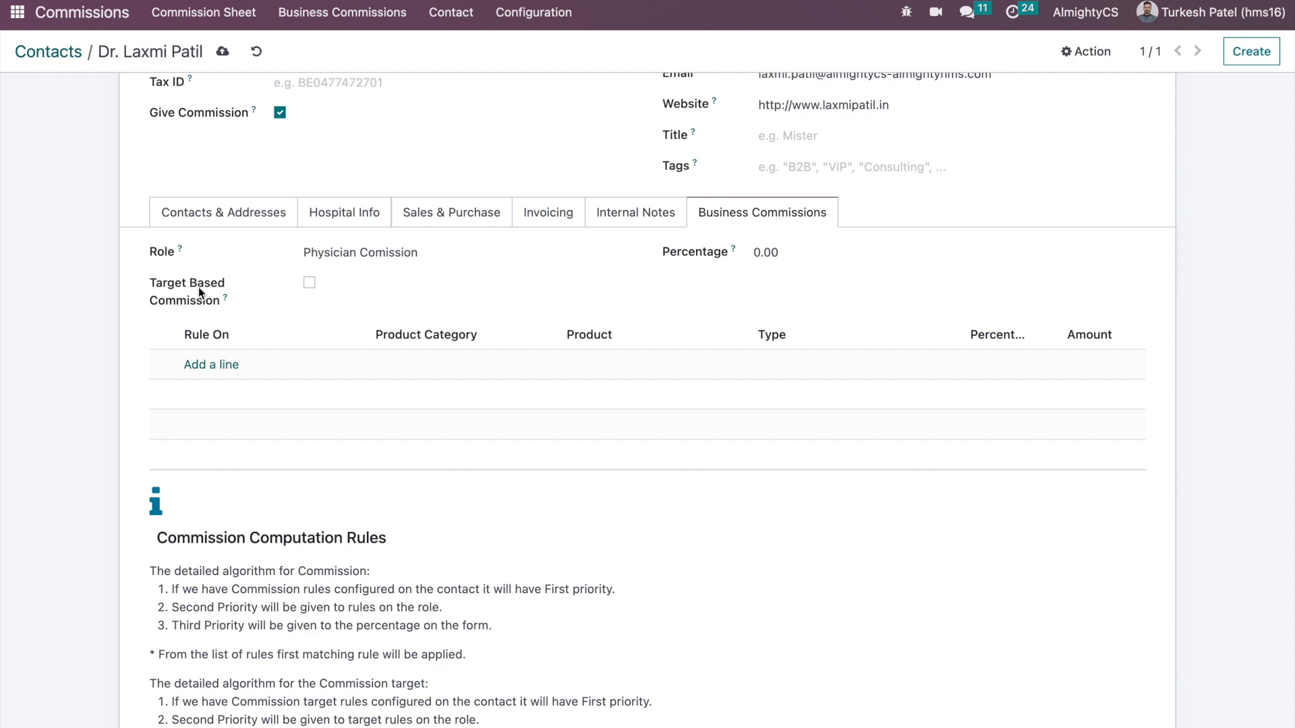
click(618, 253)
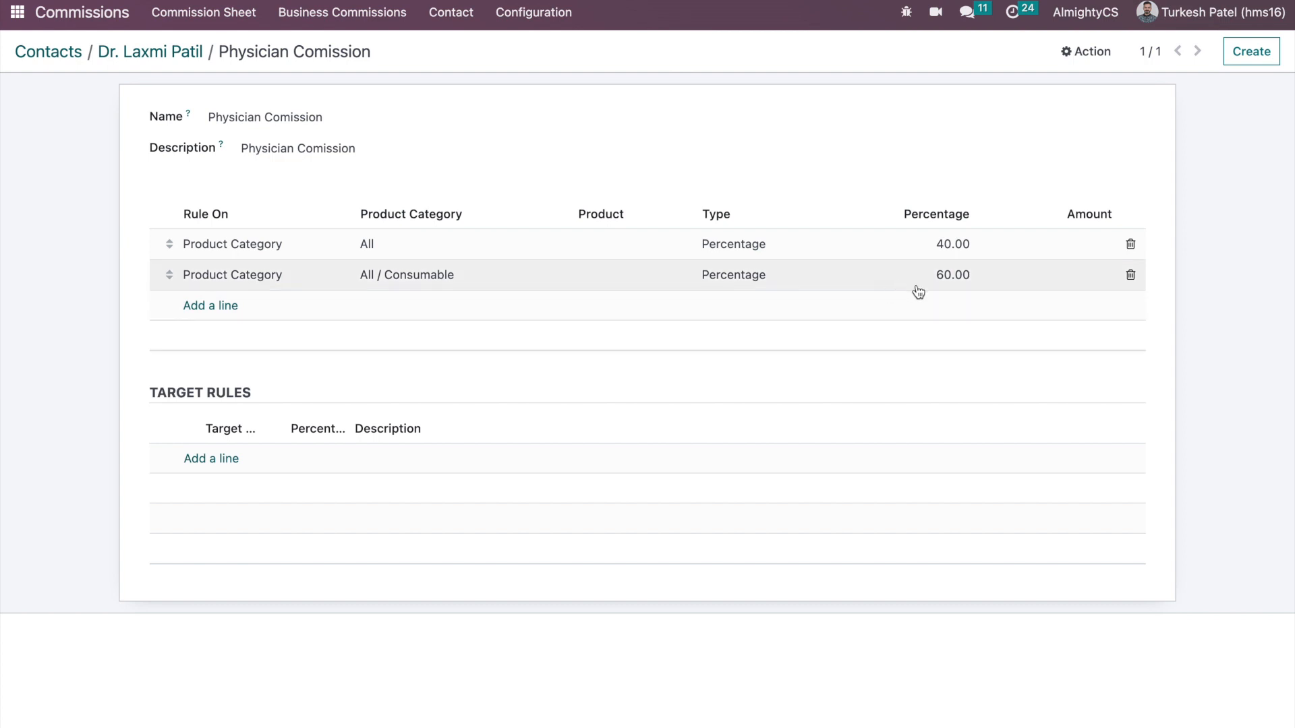
click(175, 51)
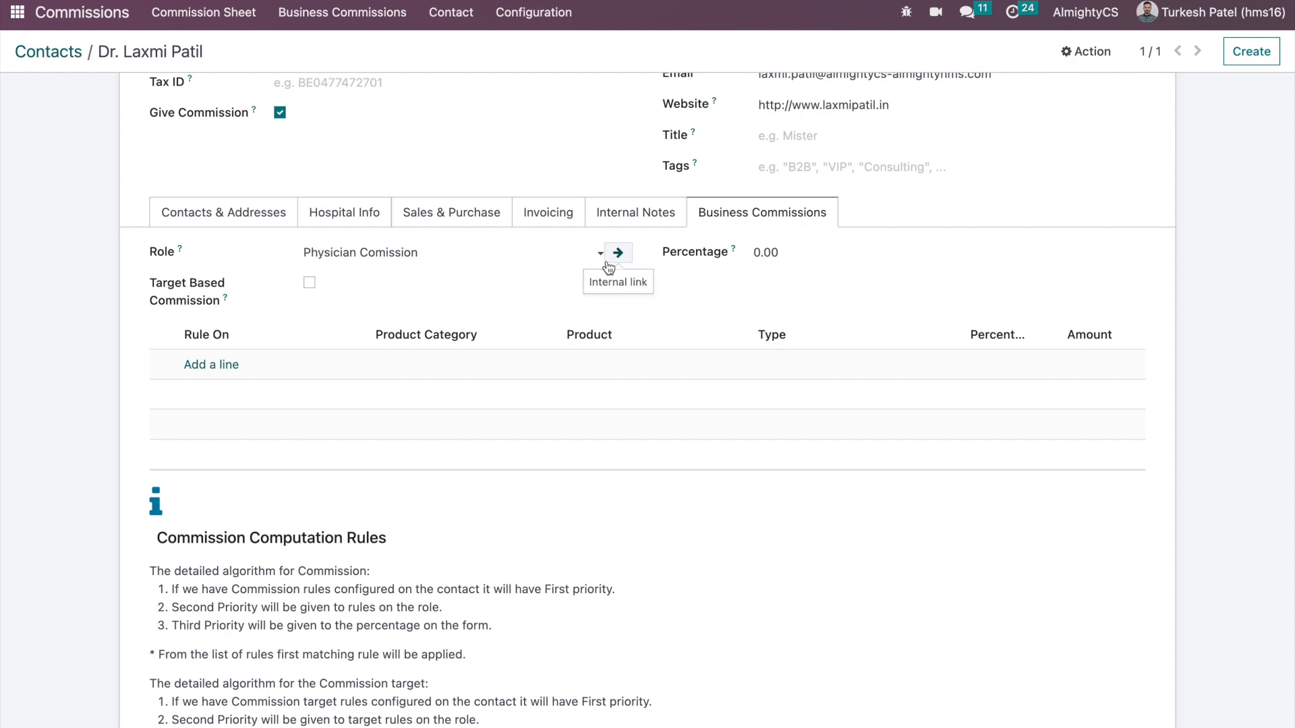
- Enable target-based commission and change the second target amount from 100,000 to 10,000
click(310, 283)
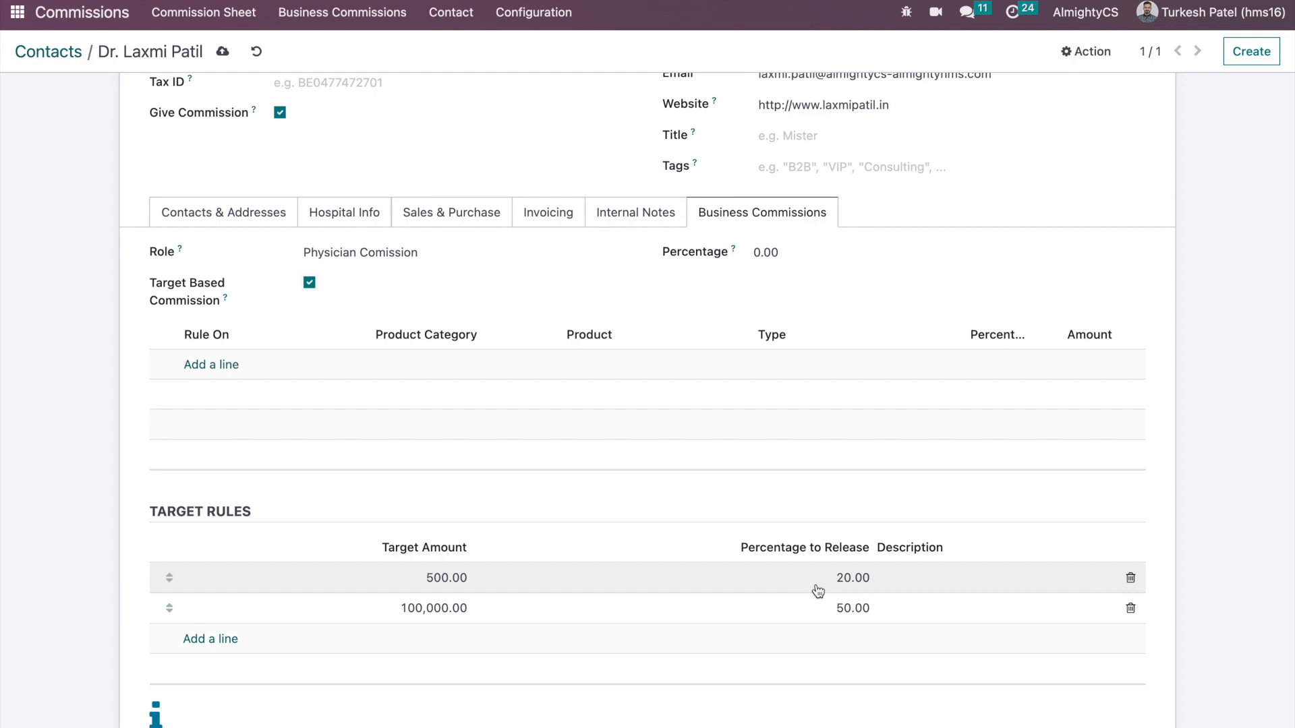
click(434, 614)
click(435, 611)
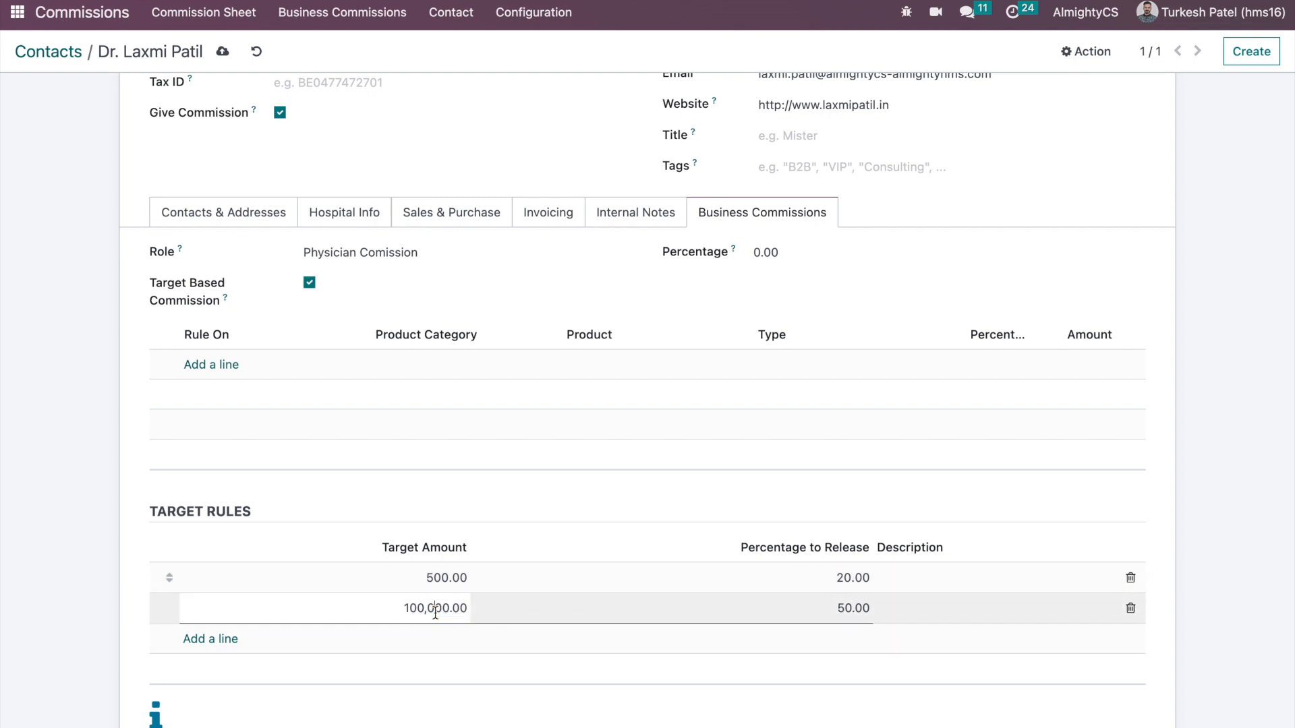
key(BackSpace)
key(BackSpace)
click(435, 499)
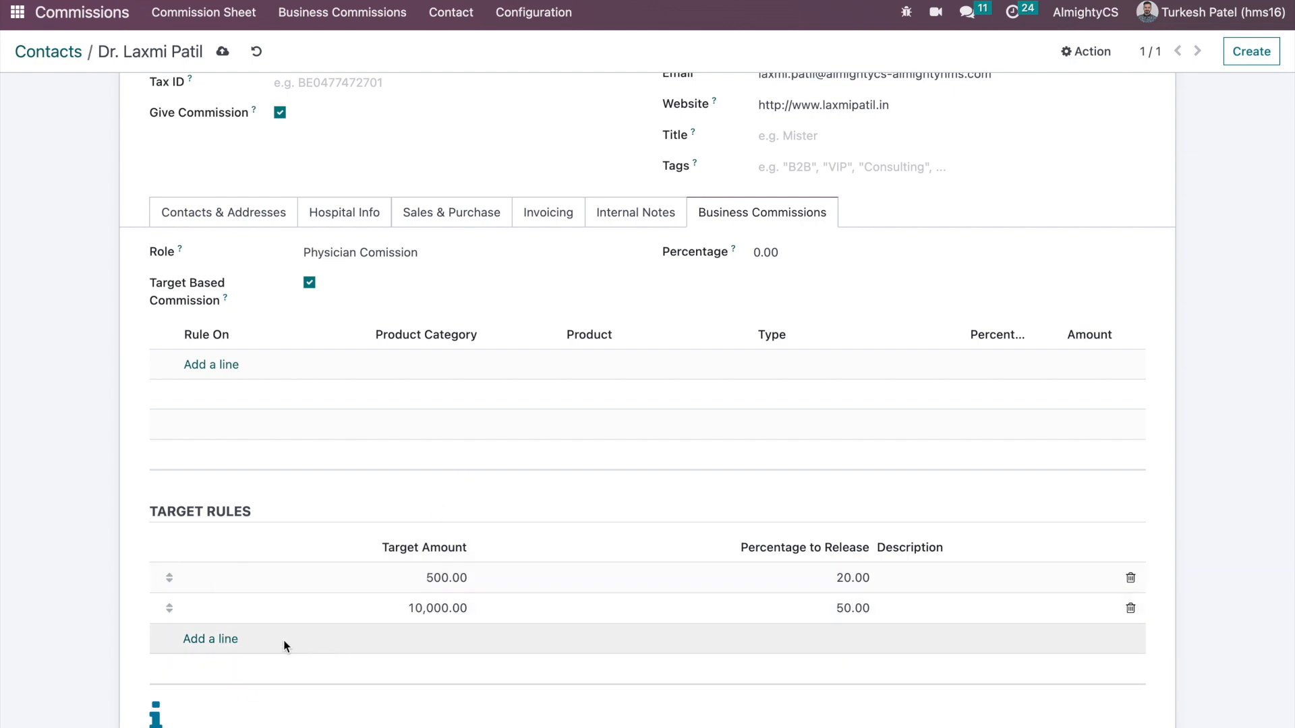
- Add a 20,000 target at 100%, save, then switch Target Based Commission off
click(211, 639)
text(20000)
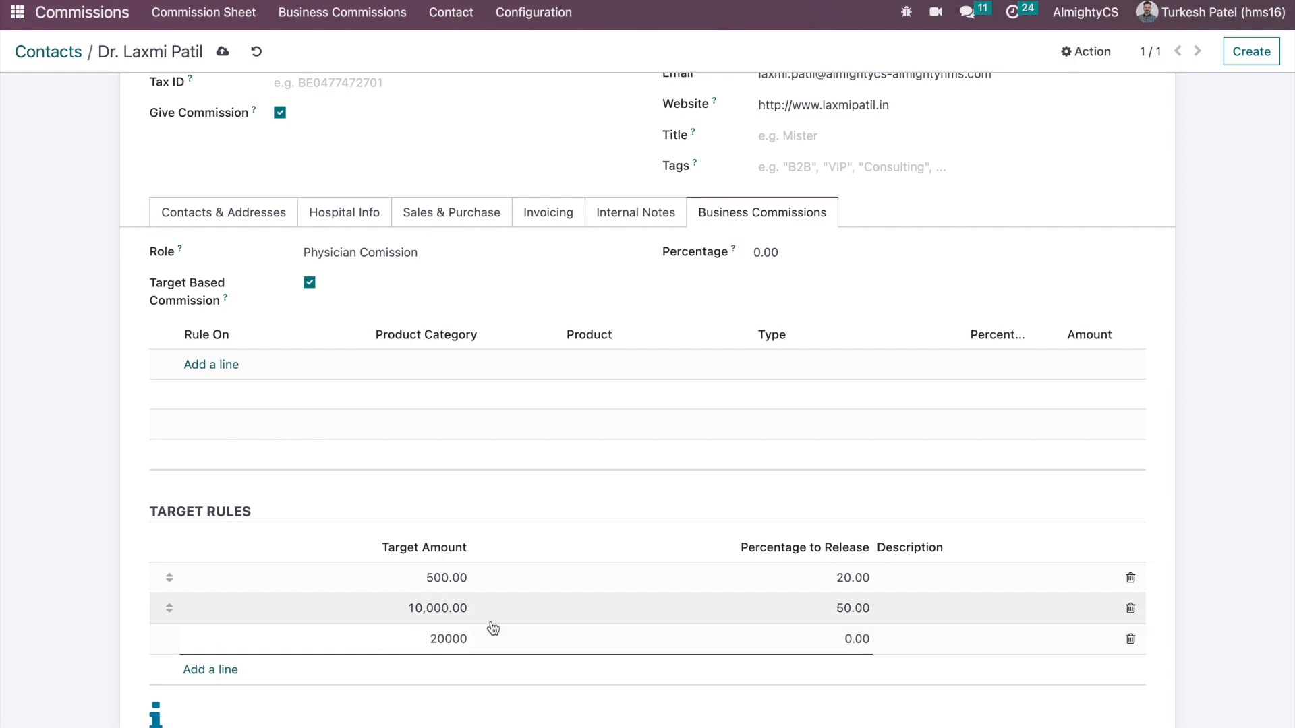
click(843, 642)
text(100)
click(833, 526)
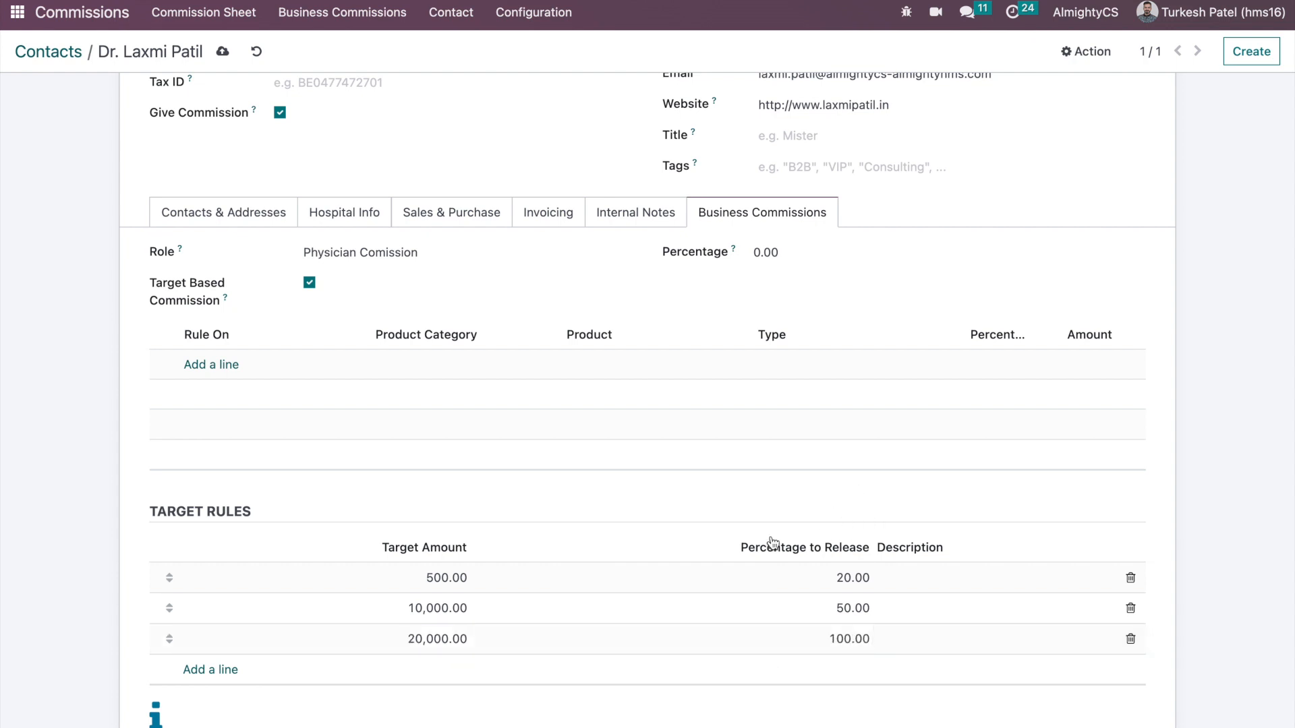
click(223, 51)
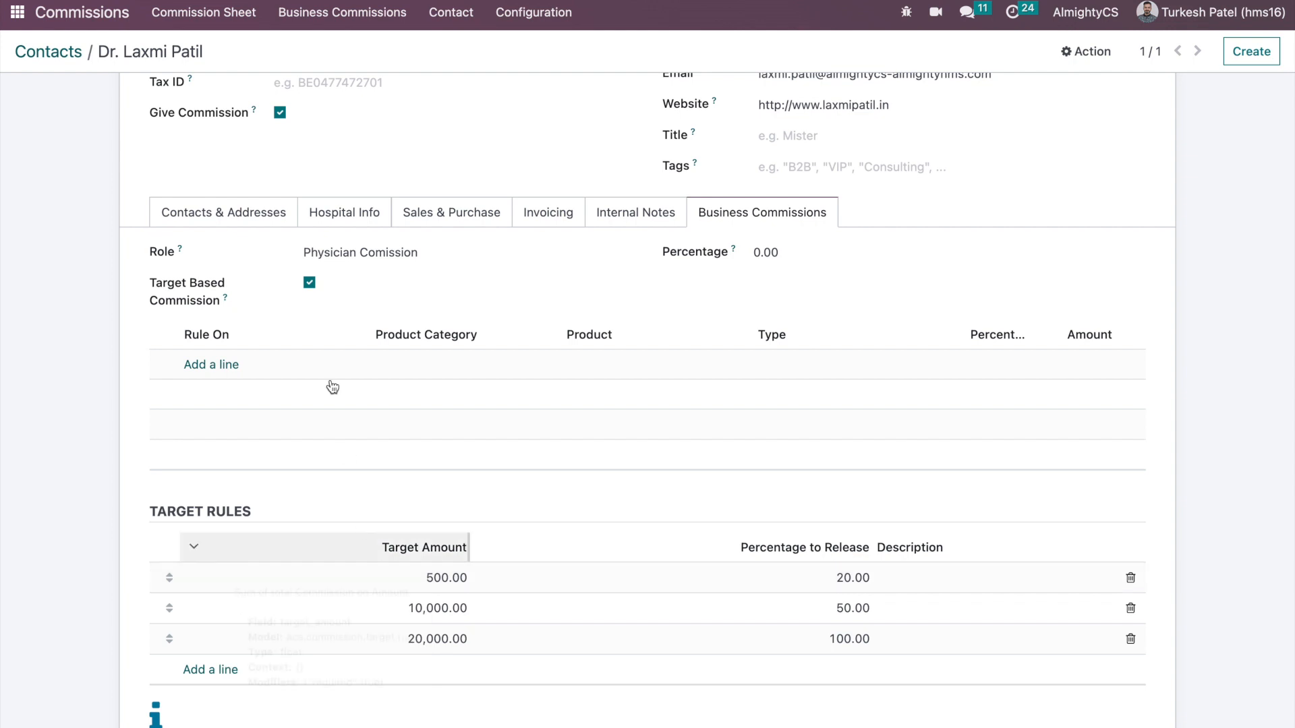
click(309, 284)
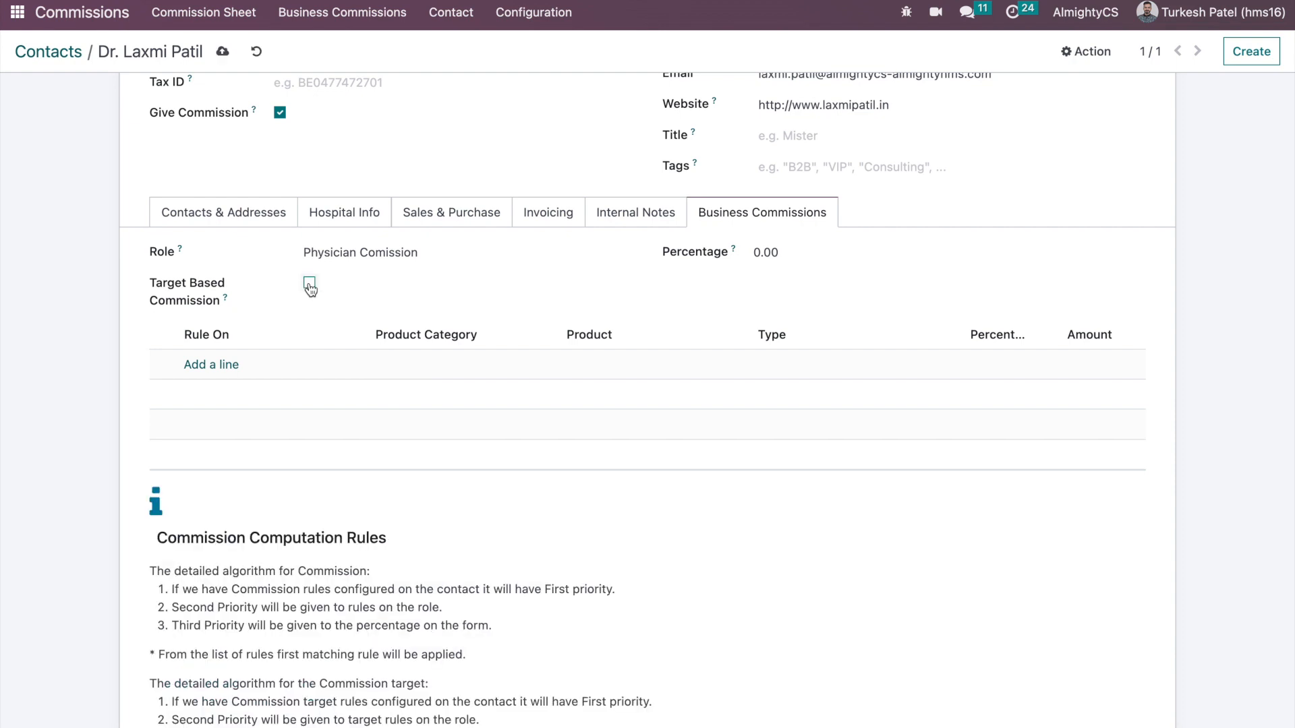
- Remove the Physician Comission role, set a 20 percentage, save the contact, and go home
click(342, 252)
key(BackSpace)
click(788, 251)
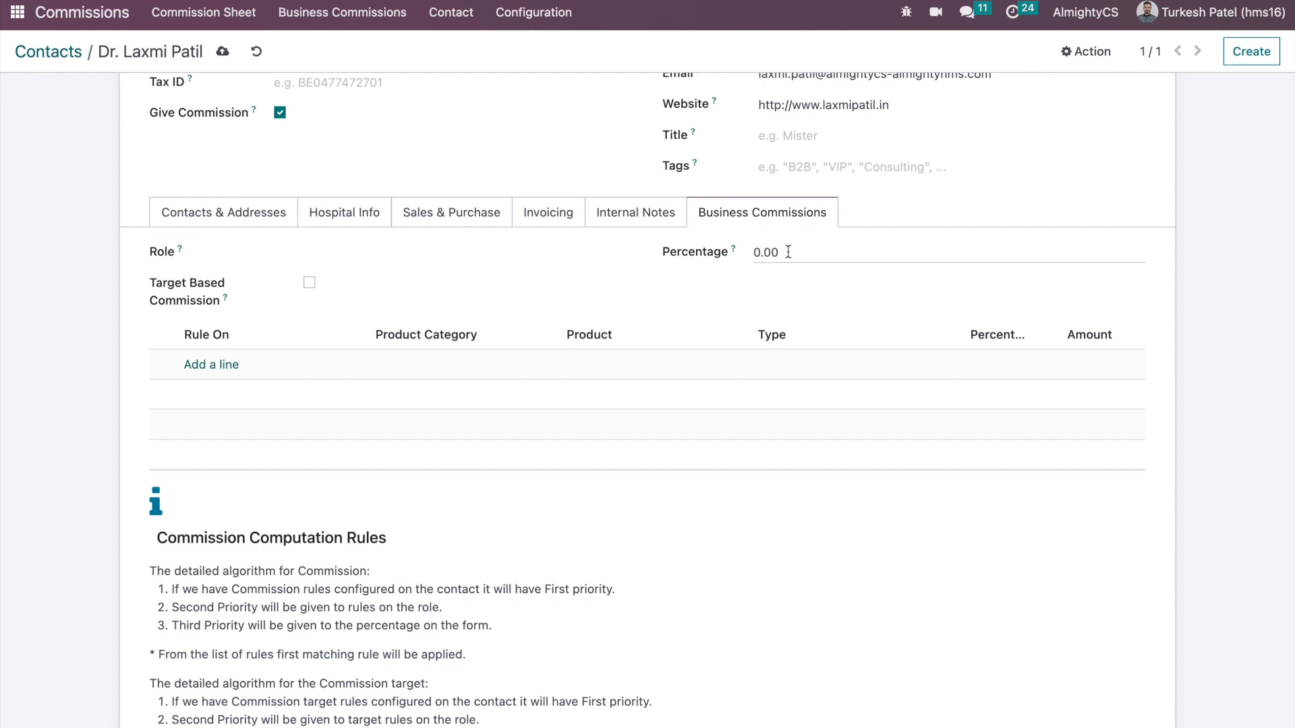
text(20)
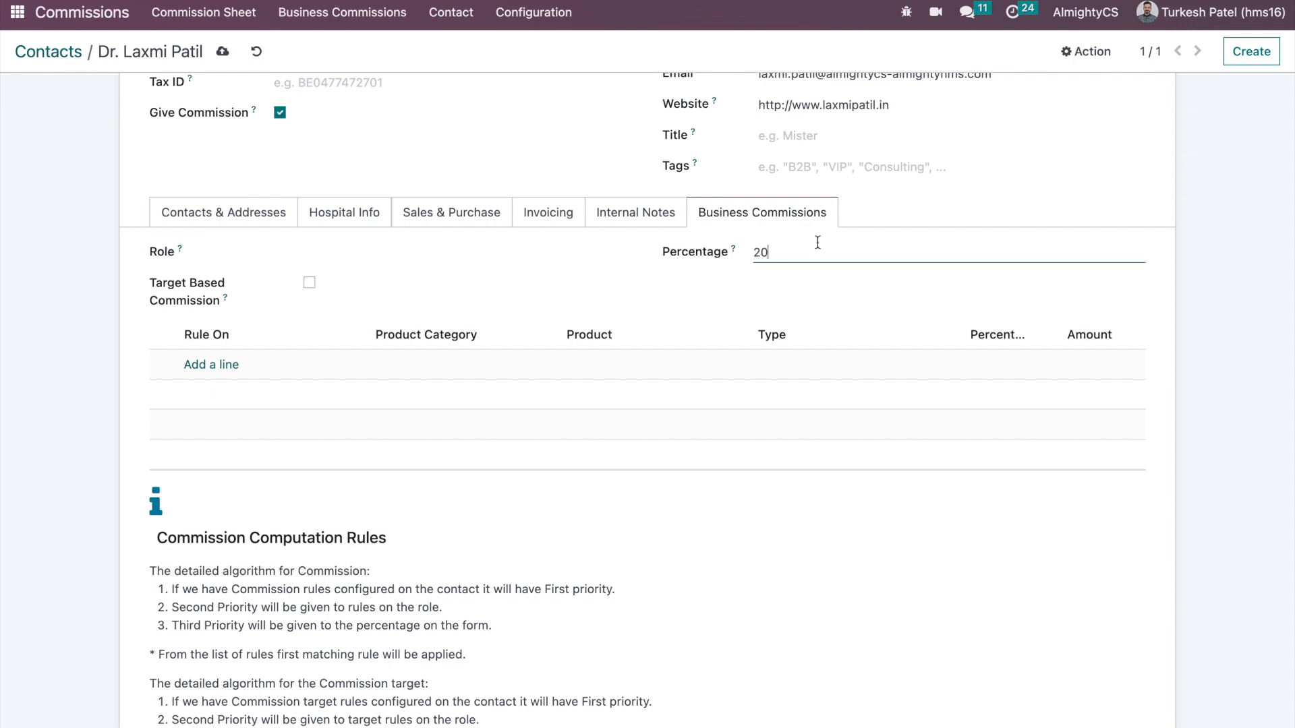
click(618, 282)
click(223, 51)
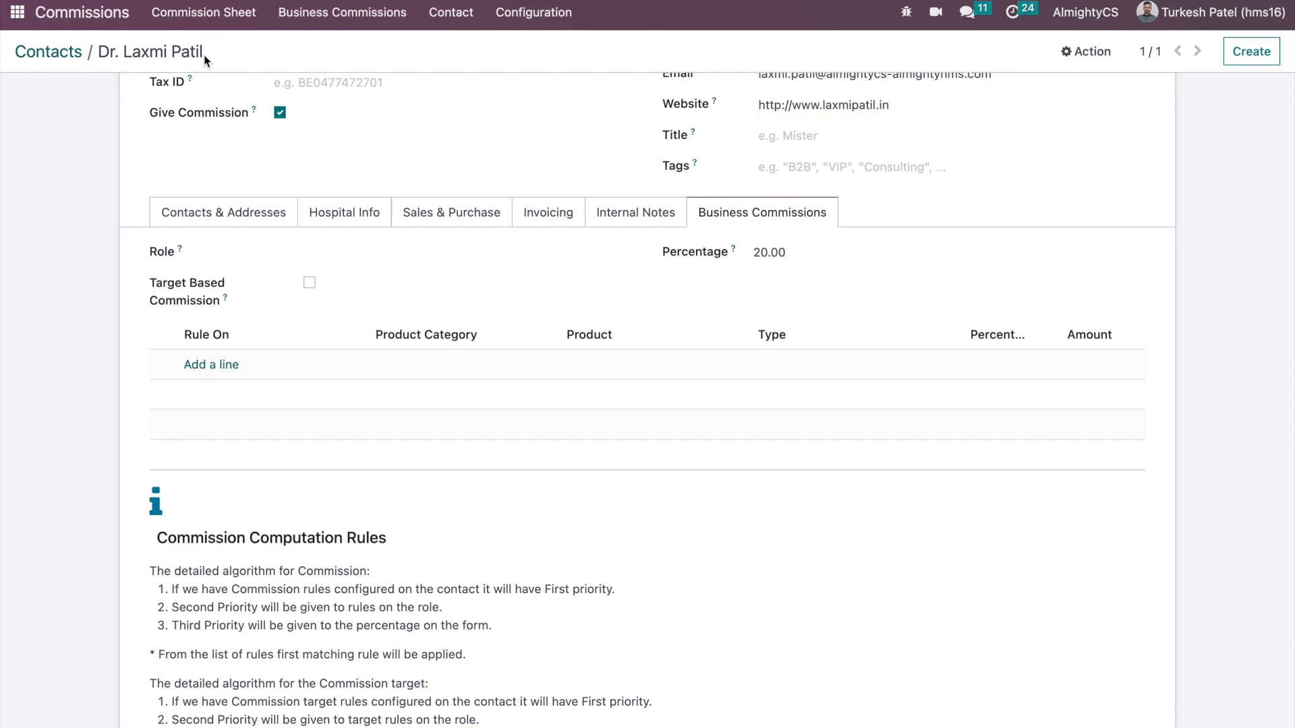
triple_click(145, 56)
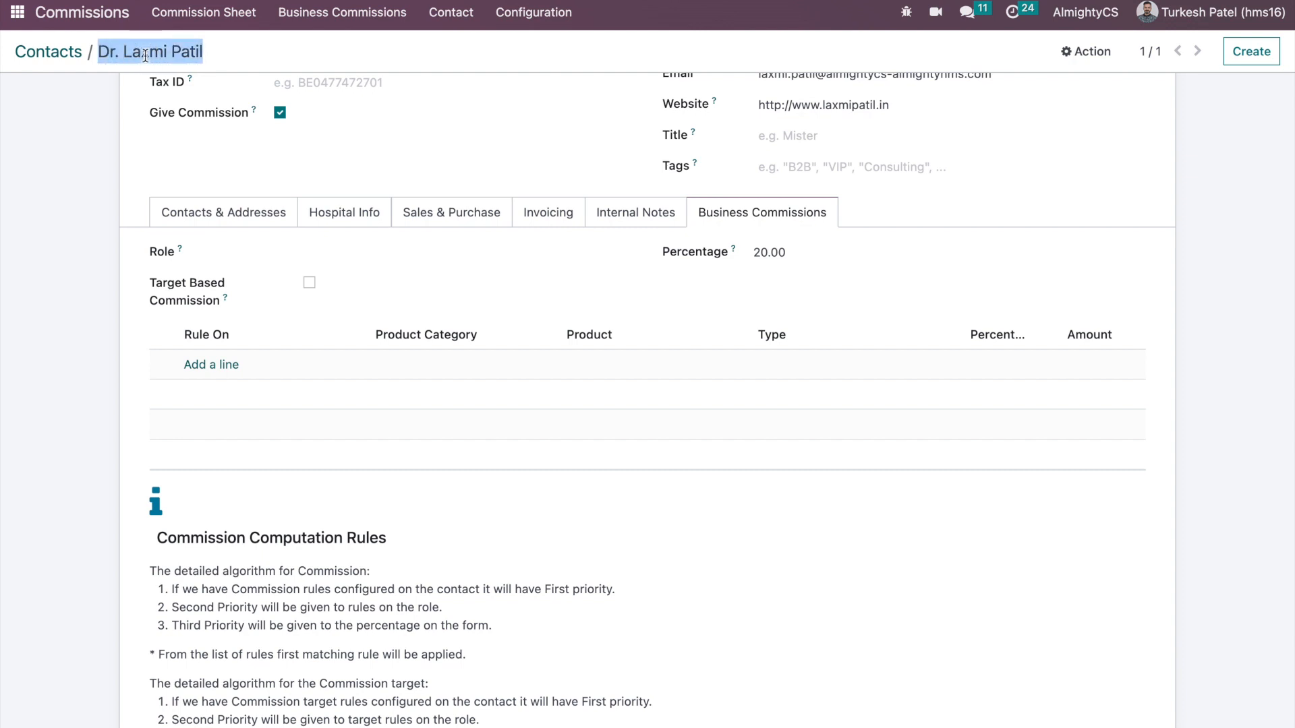
click(17, 13)
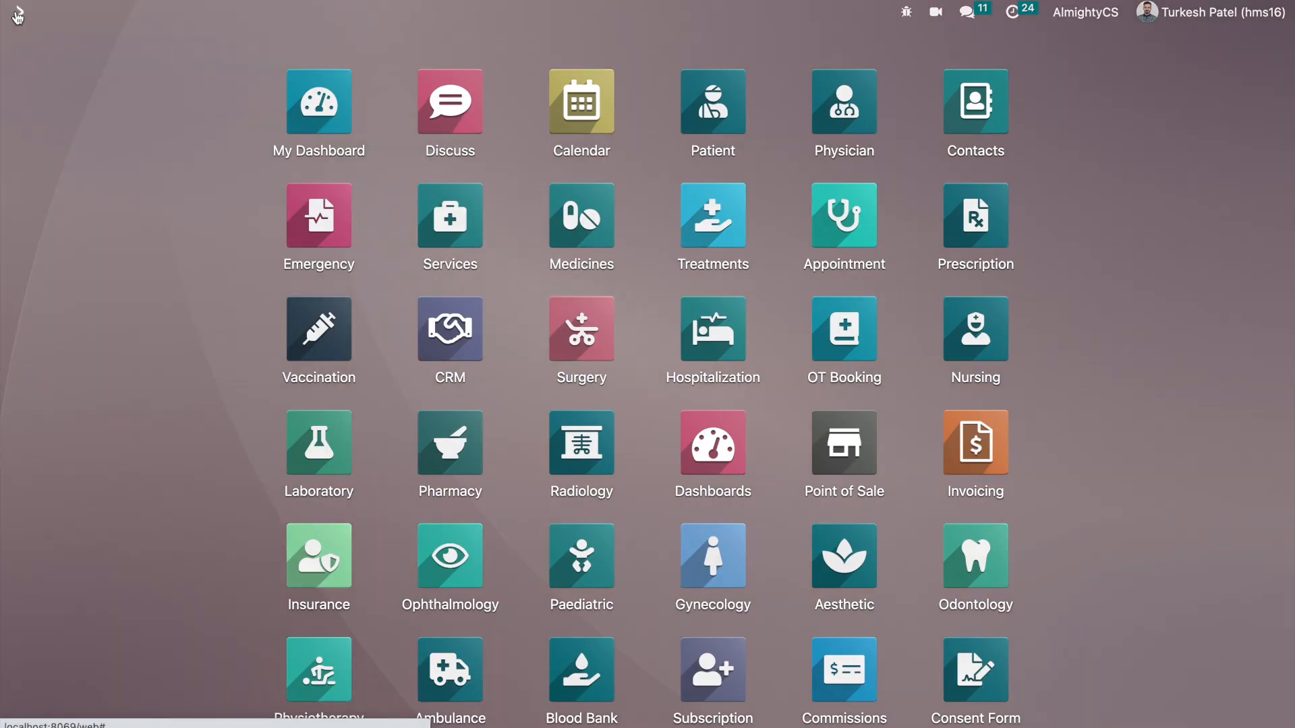
- Start a new customer invoice in Invoicing and select the customer
text(inv)
key(Escape)
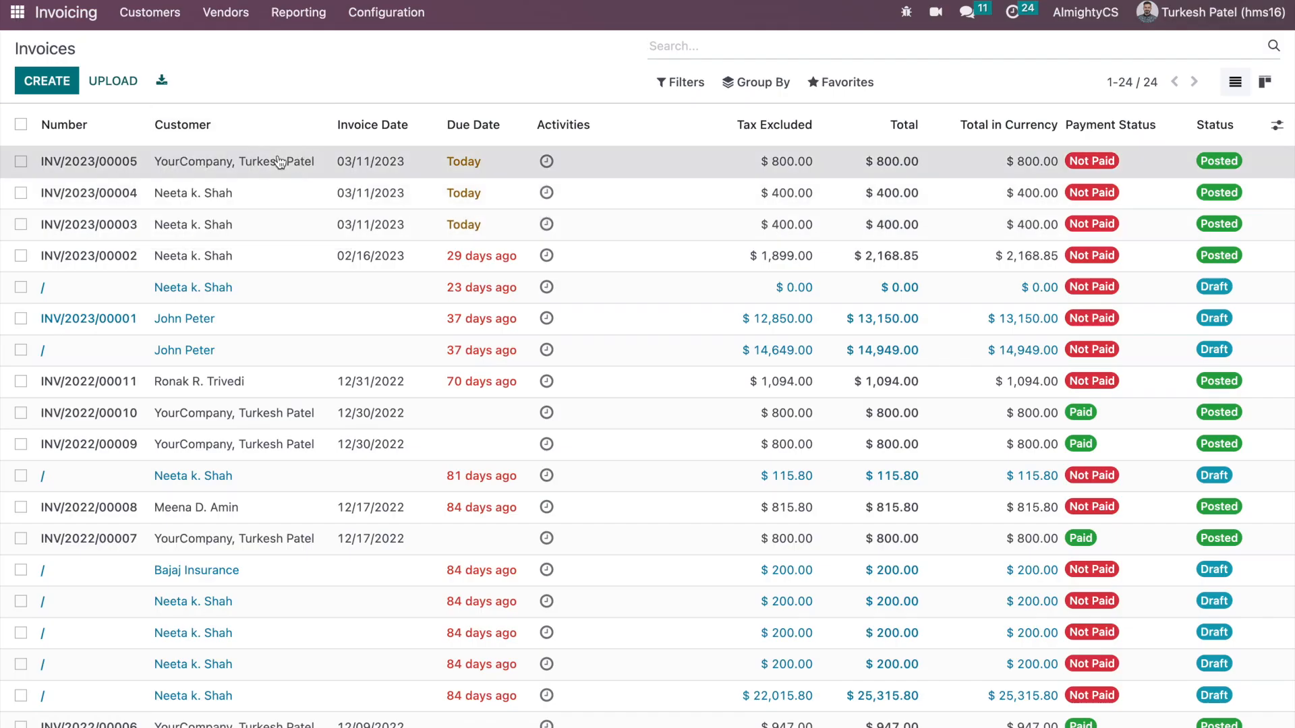
click(278, 164)
click(59, 85)
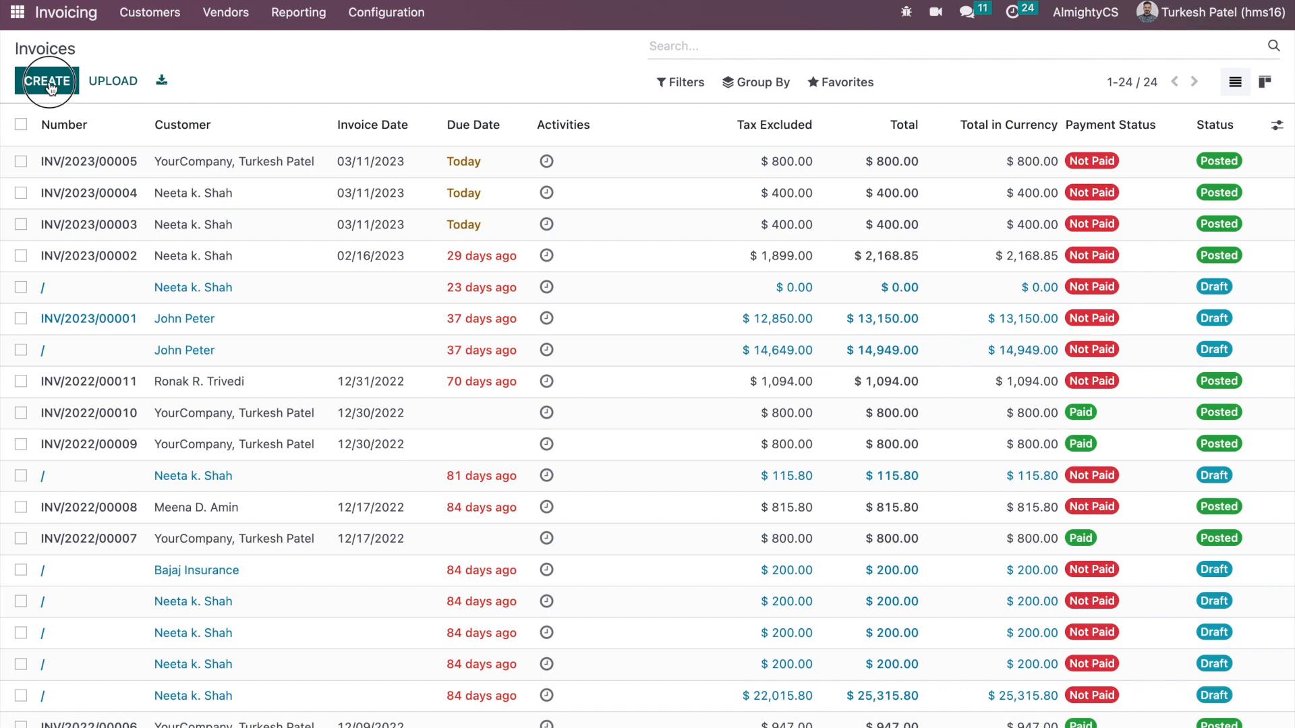
click(314, 224)
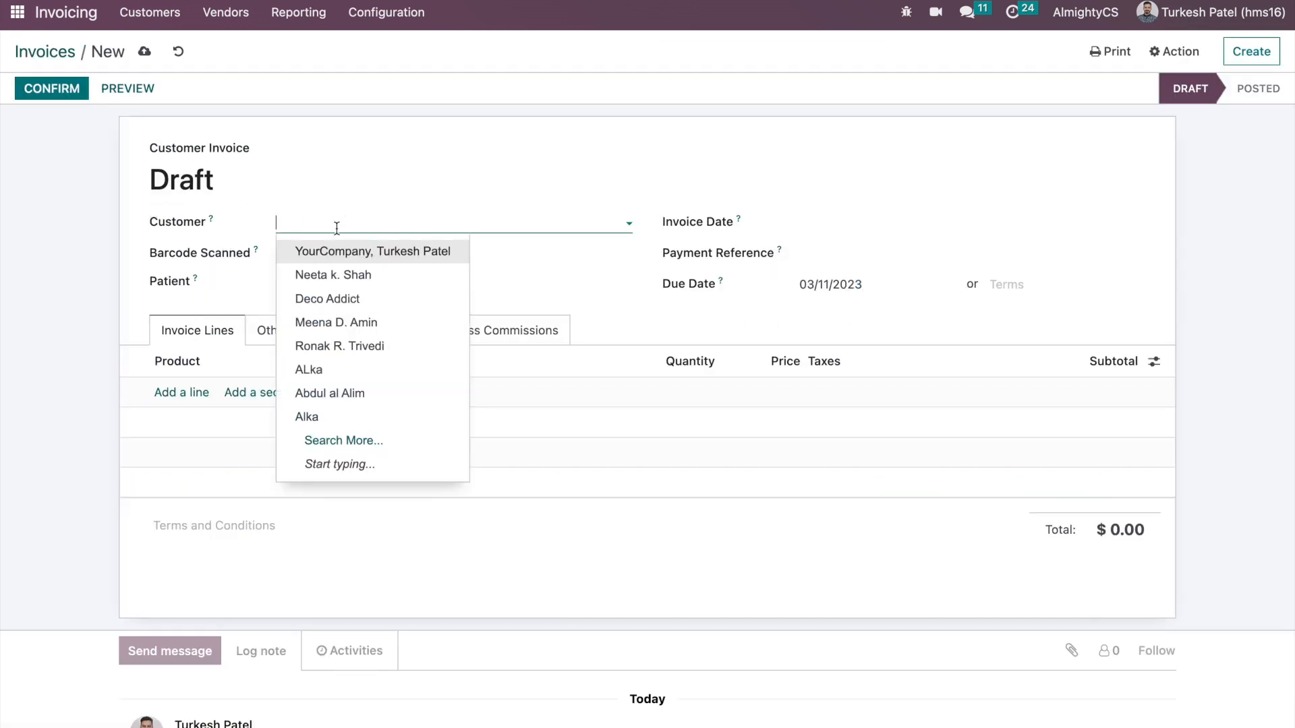
click(349, 274)
- Add one Consultation Service line at 1,000.00 without the 15% tax and save the draft
click(165, 480)
text(com)
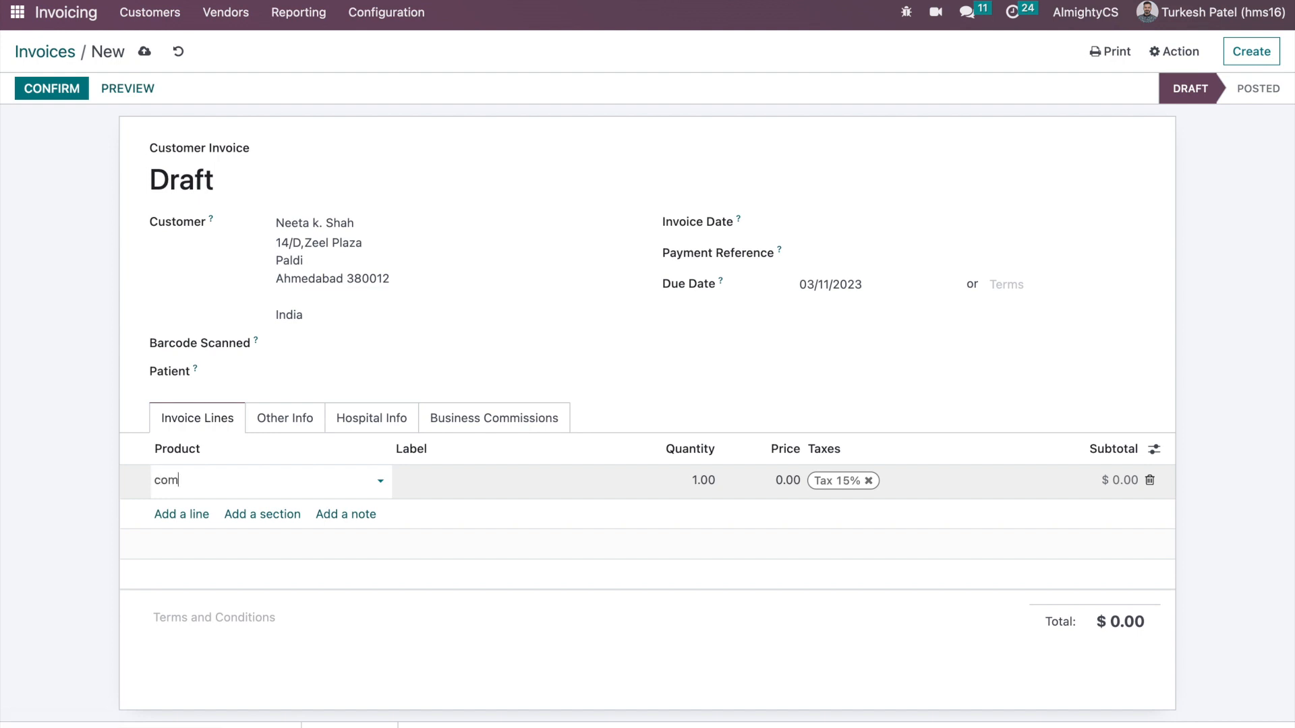
text(onsu)
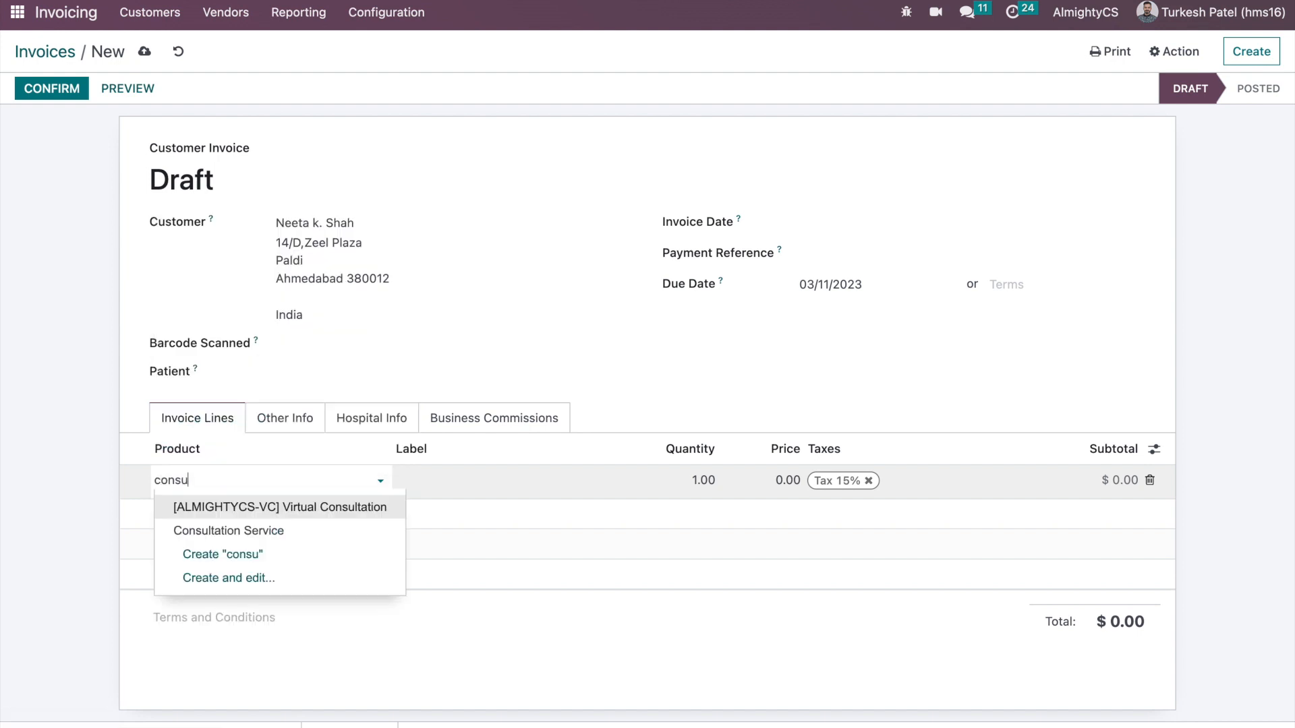
text(l)
click(223, 448)
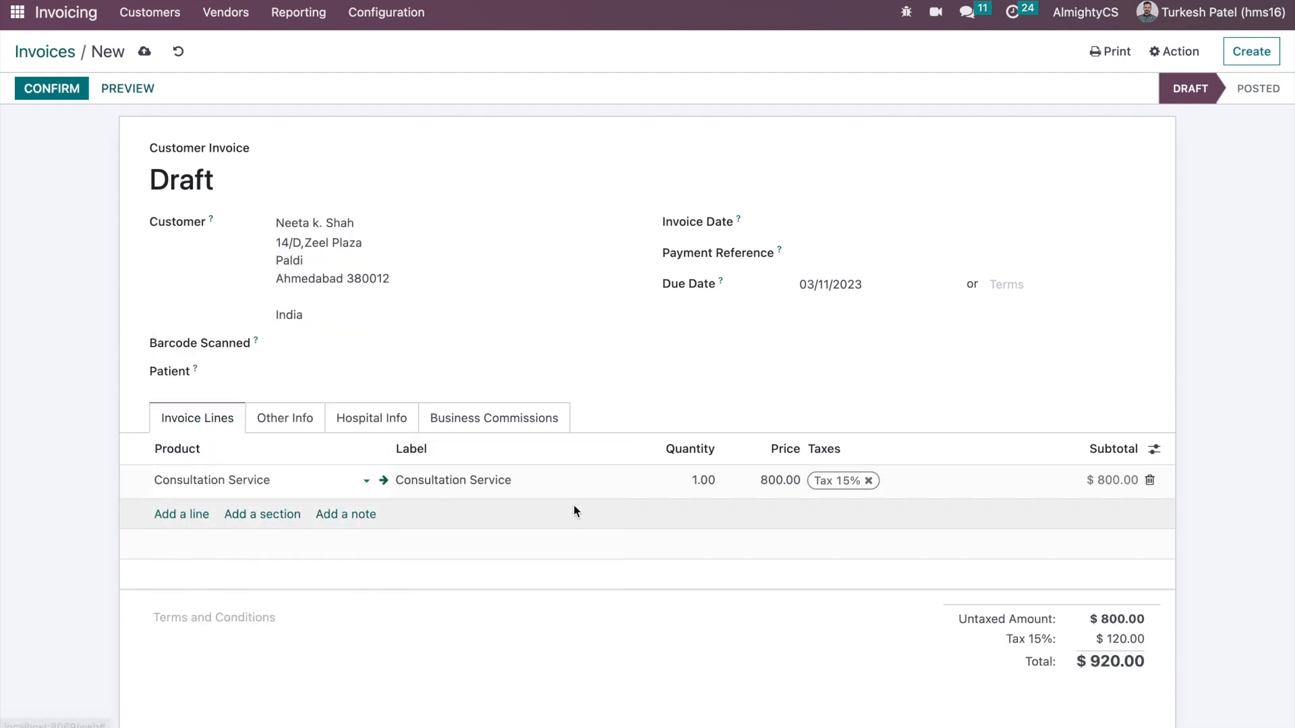
click(750, 486)
text(1000)
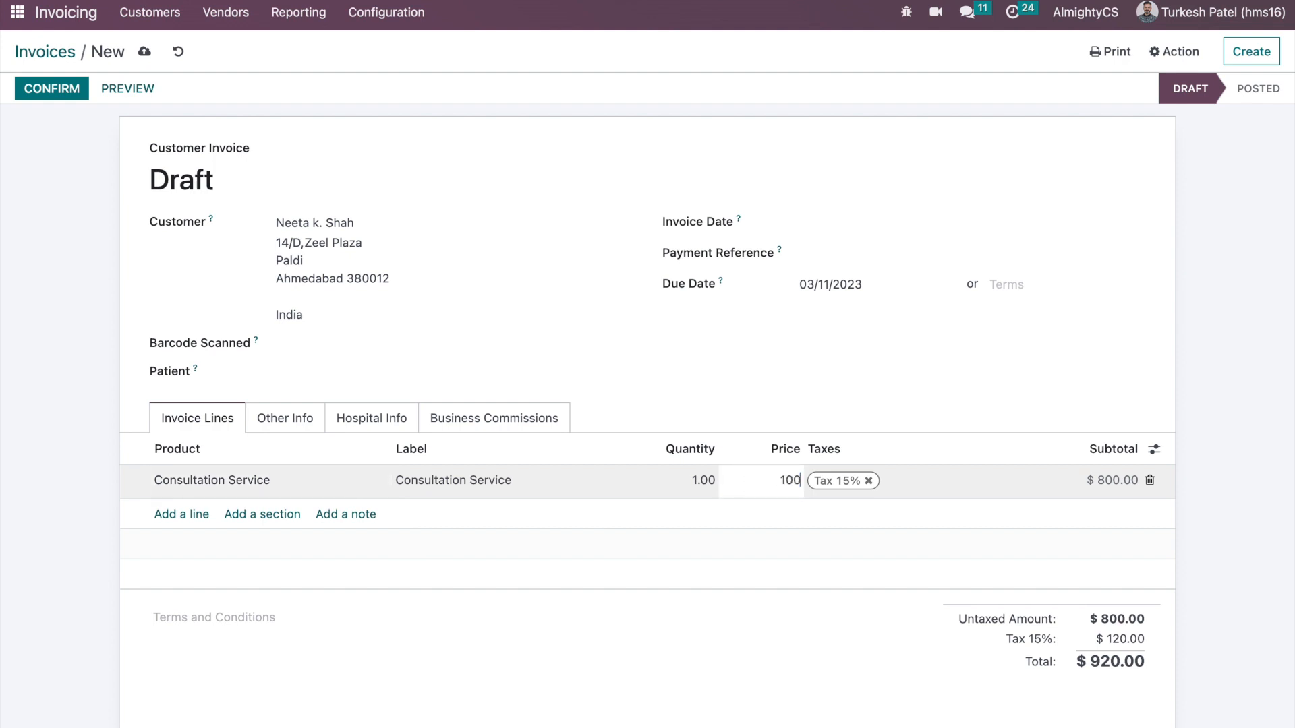
click(785, 376)
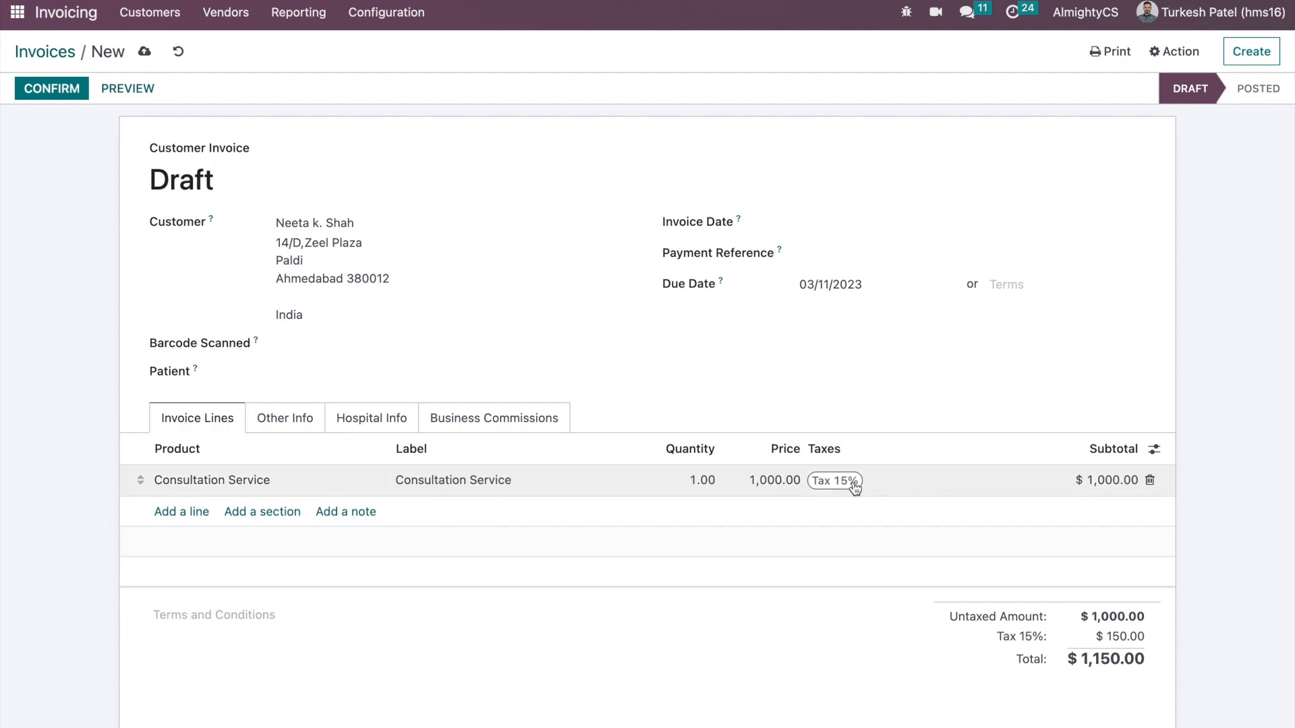
click(856, 487)
click(870, 481)
click(685, 384)
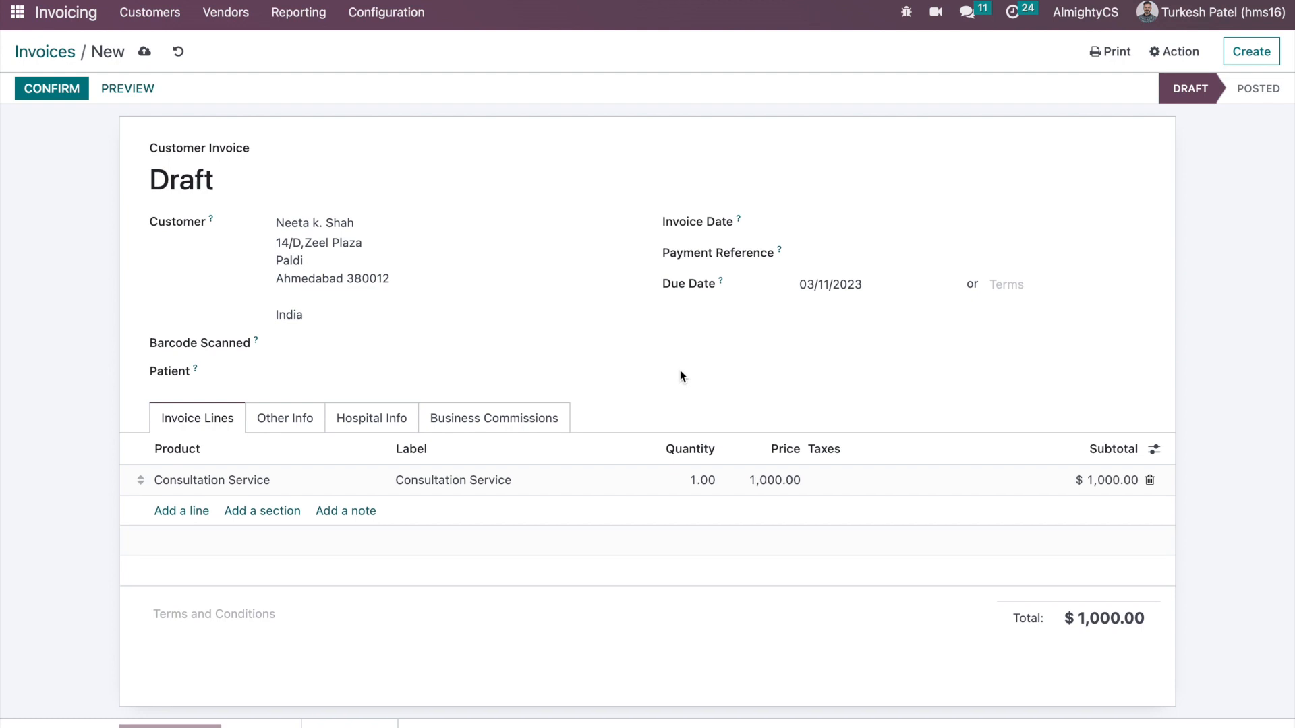
key(ctrl+s)
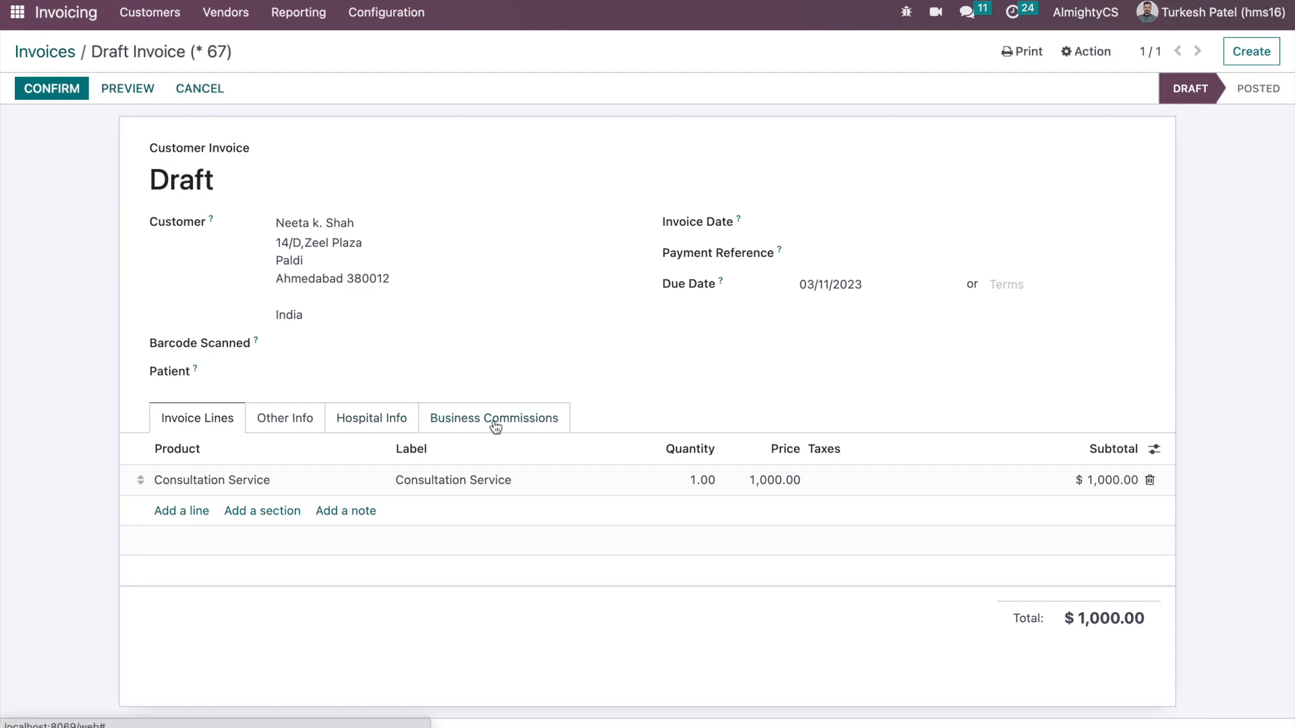
- Credit the invoice's commission to the physician and generate COMM004 at 200.00
click(495, 423)
click(308, 520)
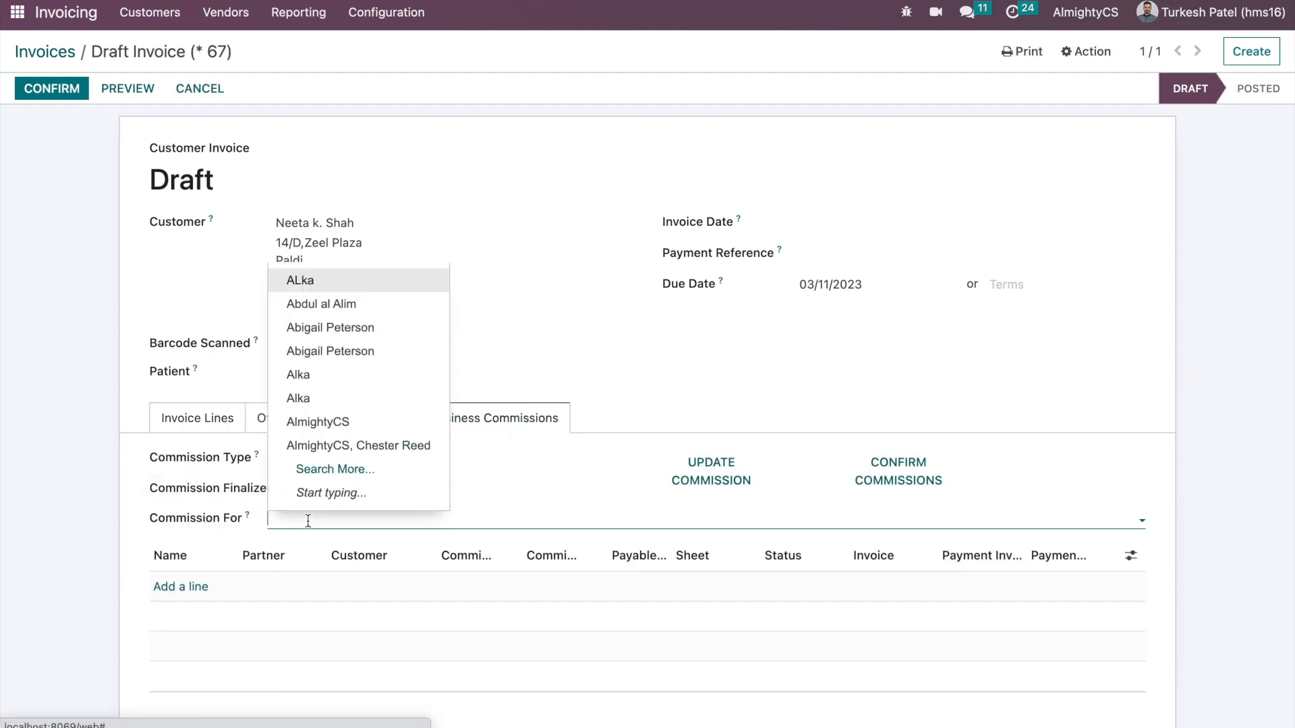
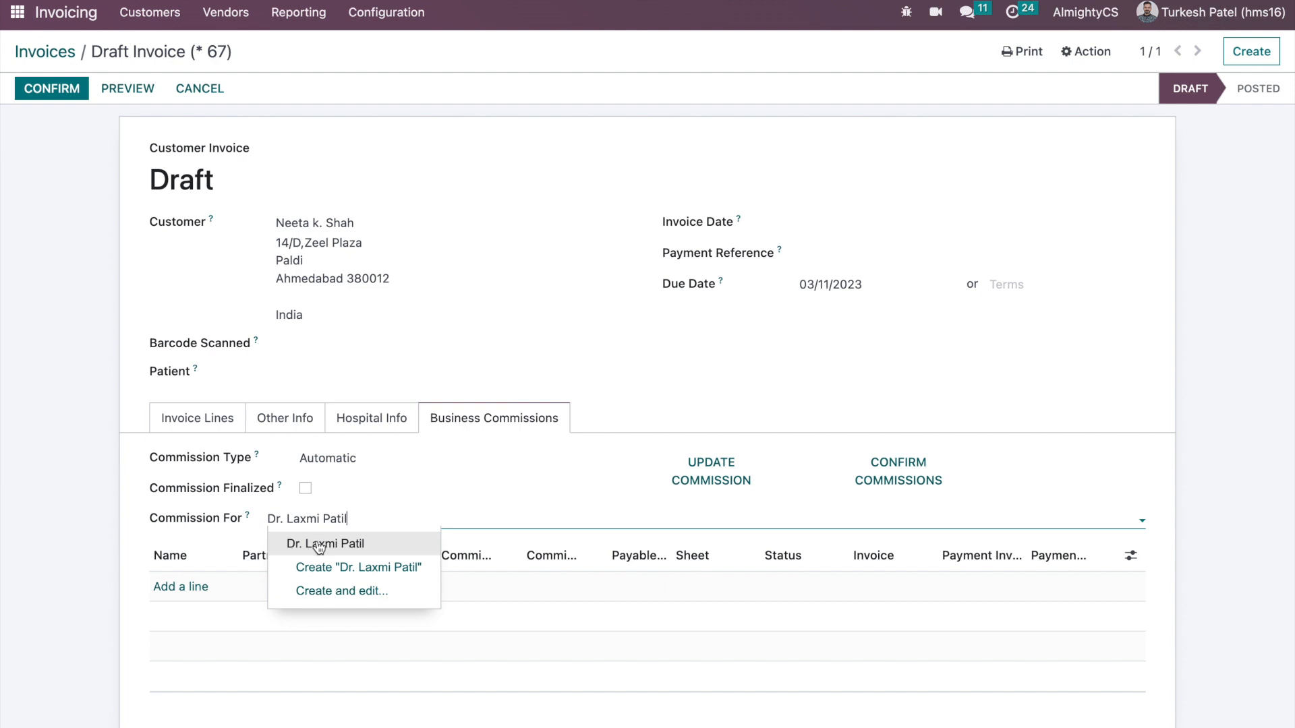
click(319, 544)
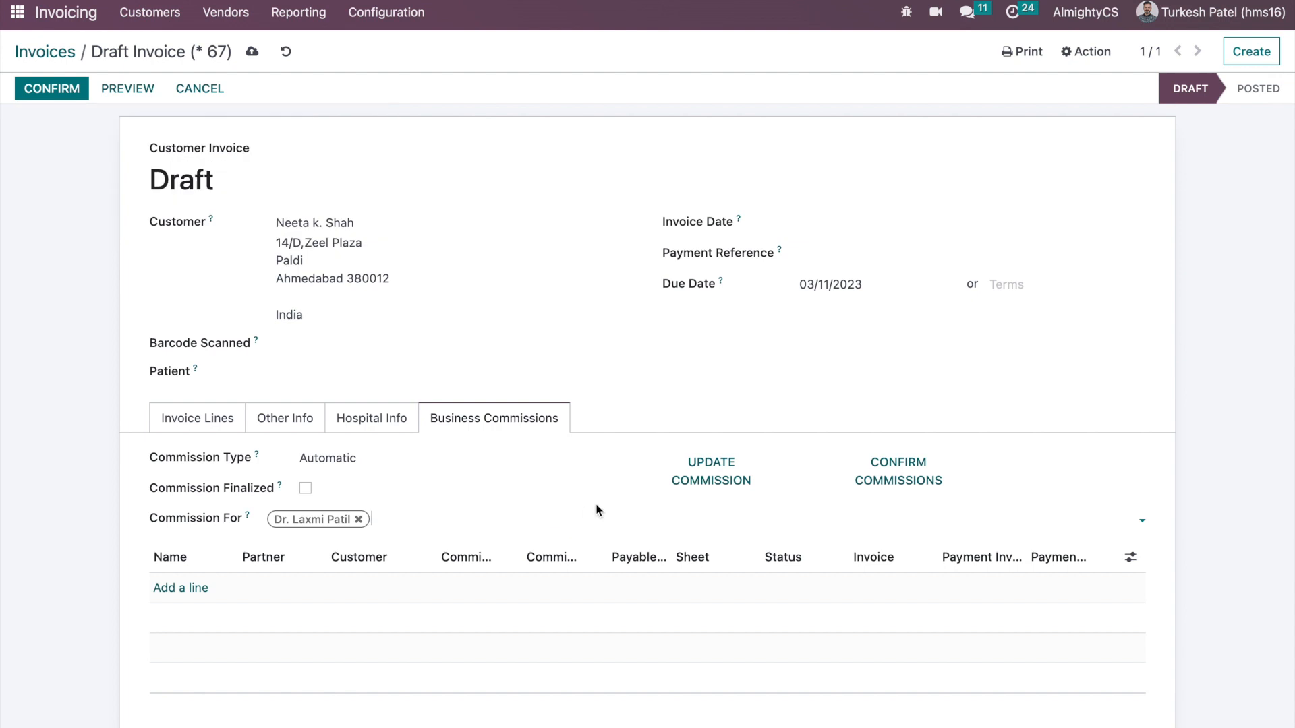
click(716, 480)
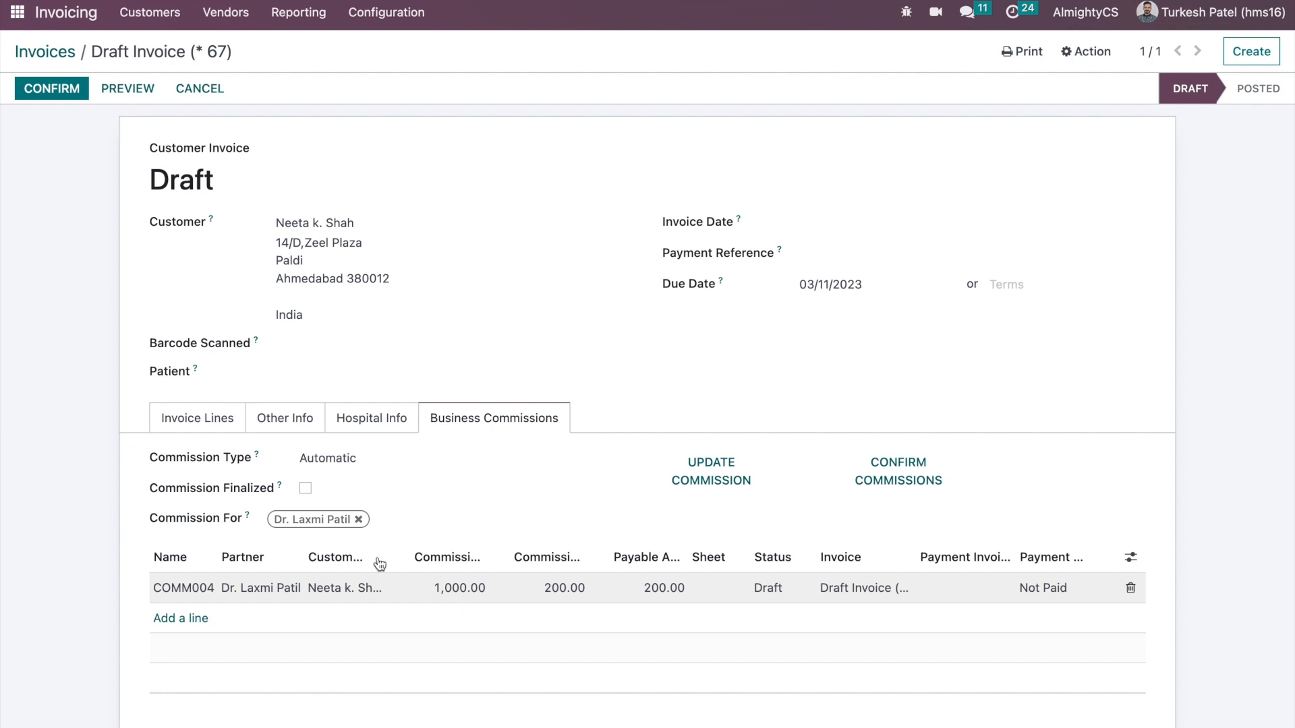
- Check the invoice lines, then open the COMM004 commission record
click(216, 425)
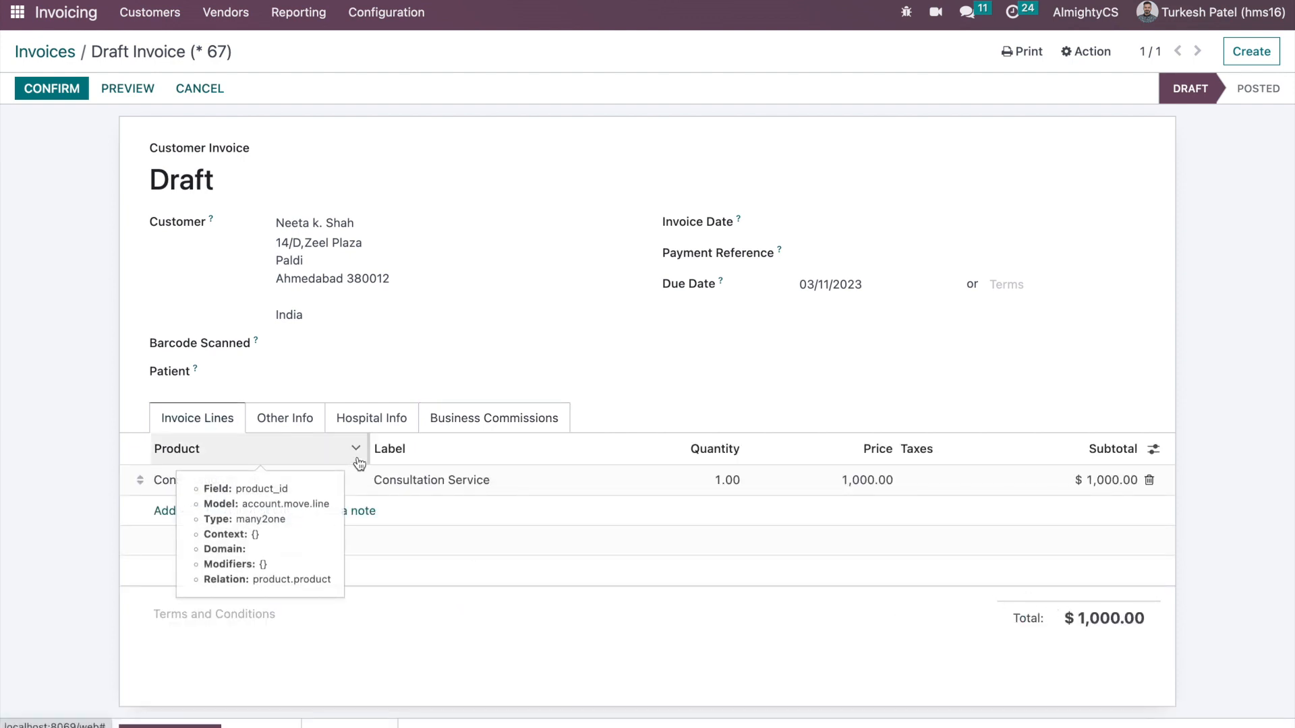
click(454, 434)
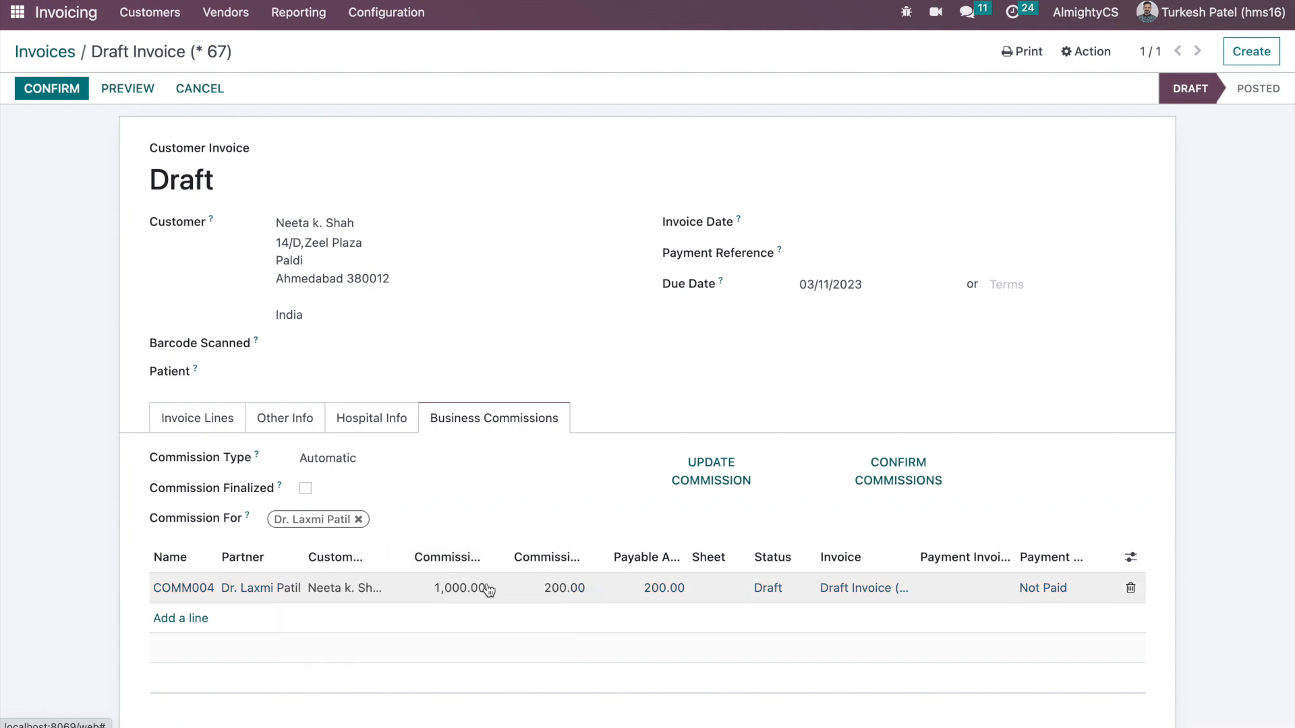
click(391, 600)
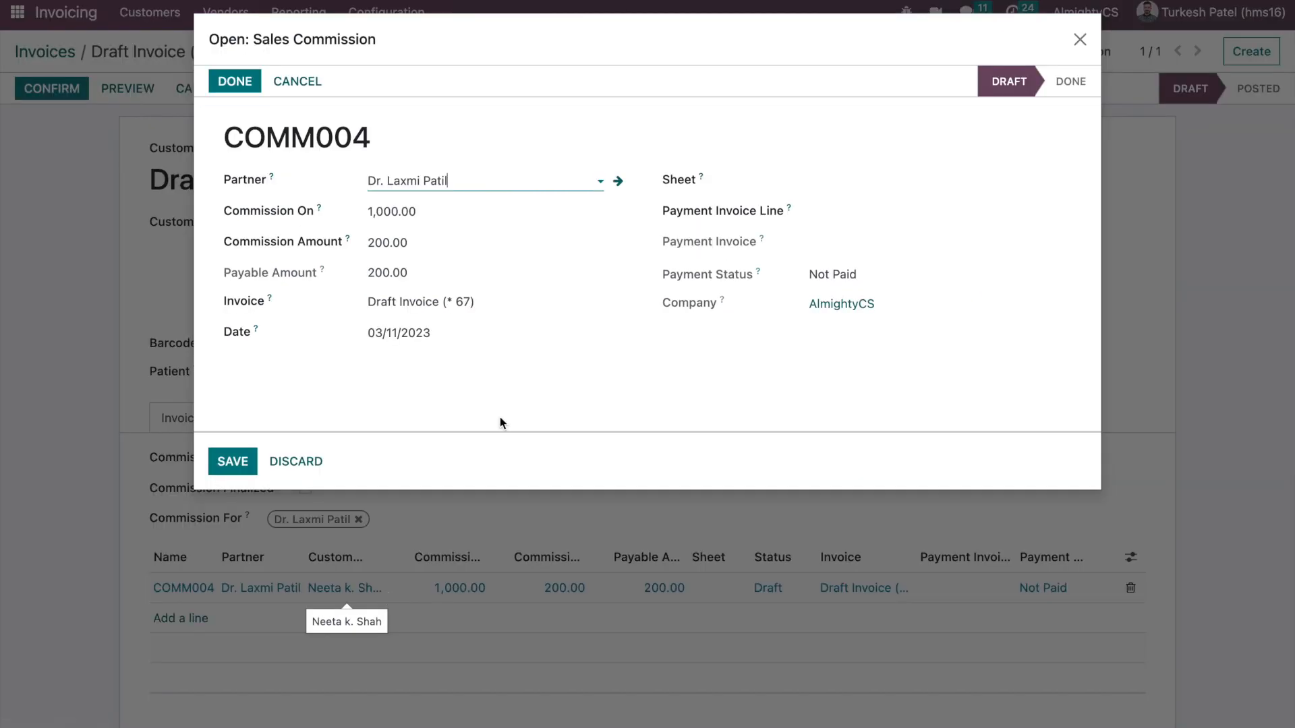
- Give the physician's contact the Physician Comission role (20.00%) and review that role's category rules
click(617, 182)
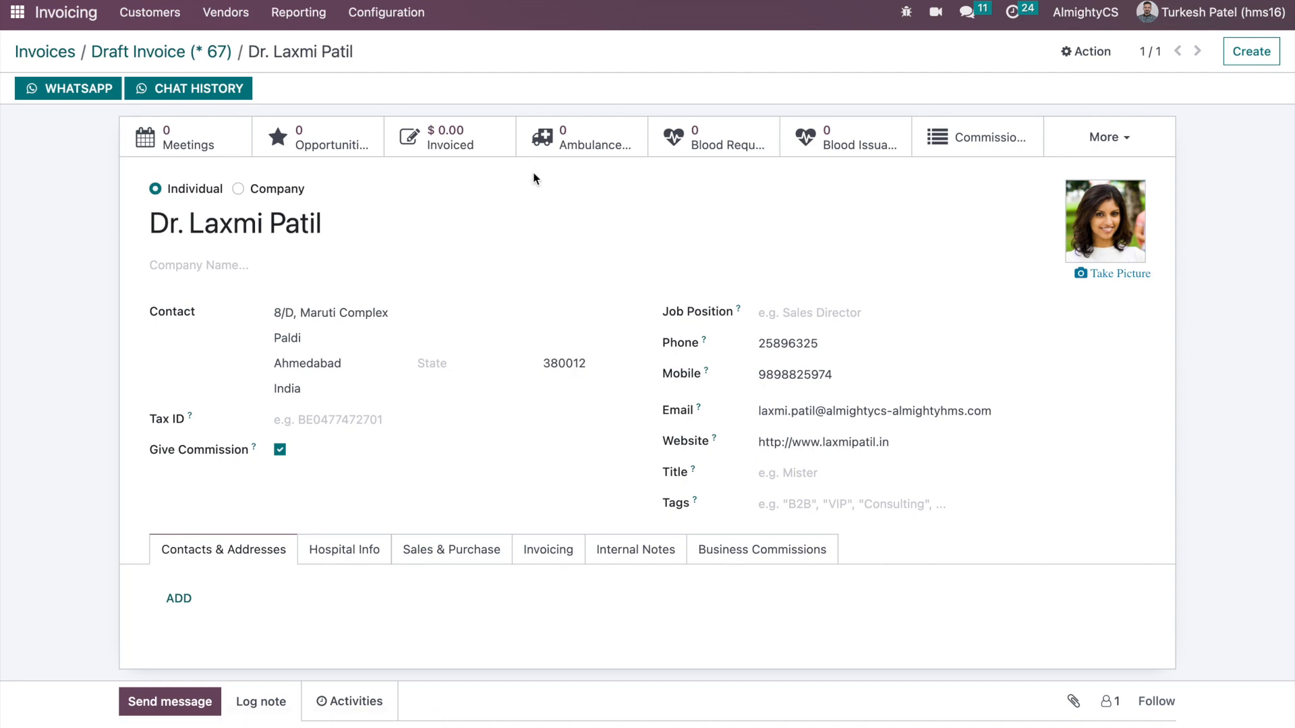
click(761, 550)
scroll(520, 555, down, 3)
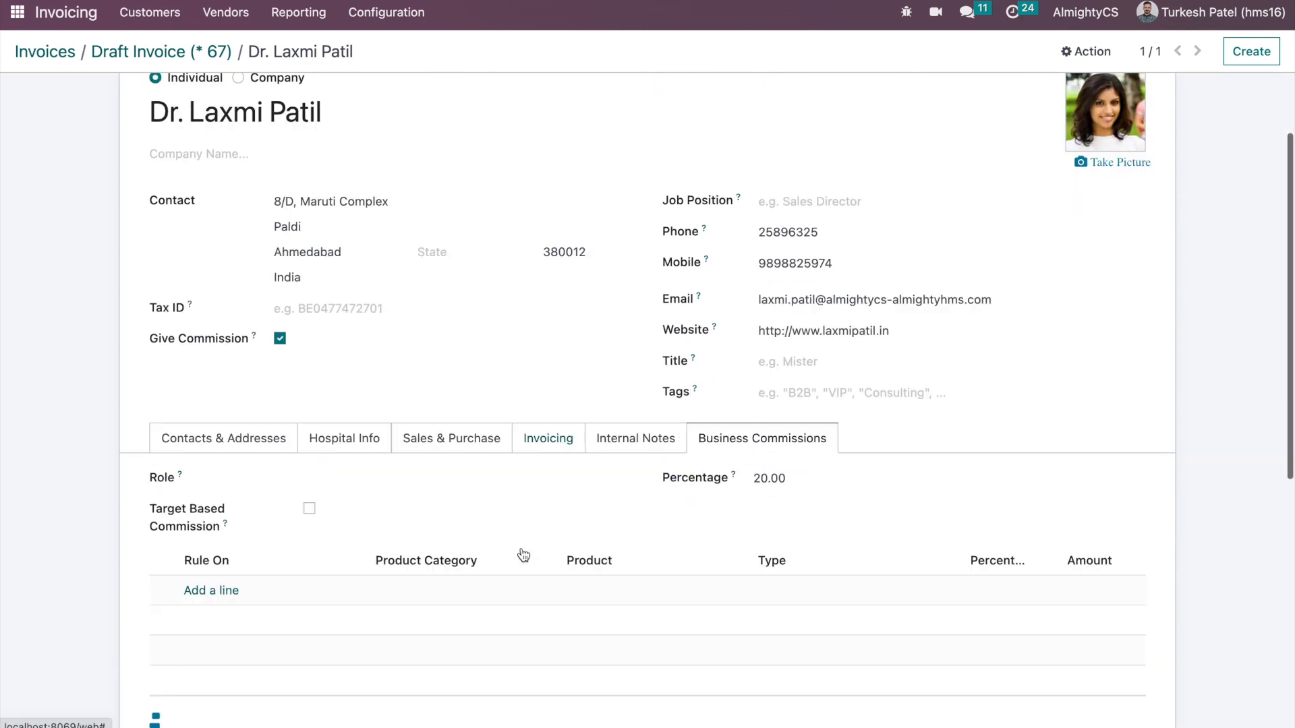
click(381, 366)
click(374, 398)
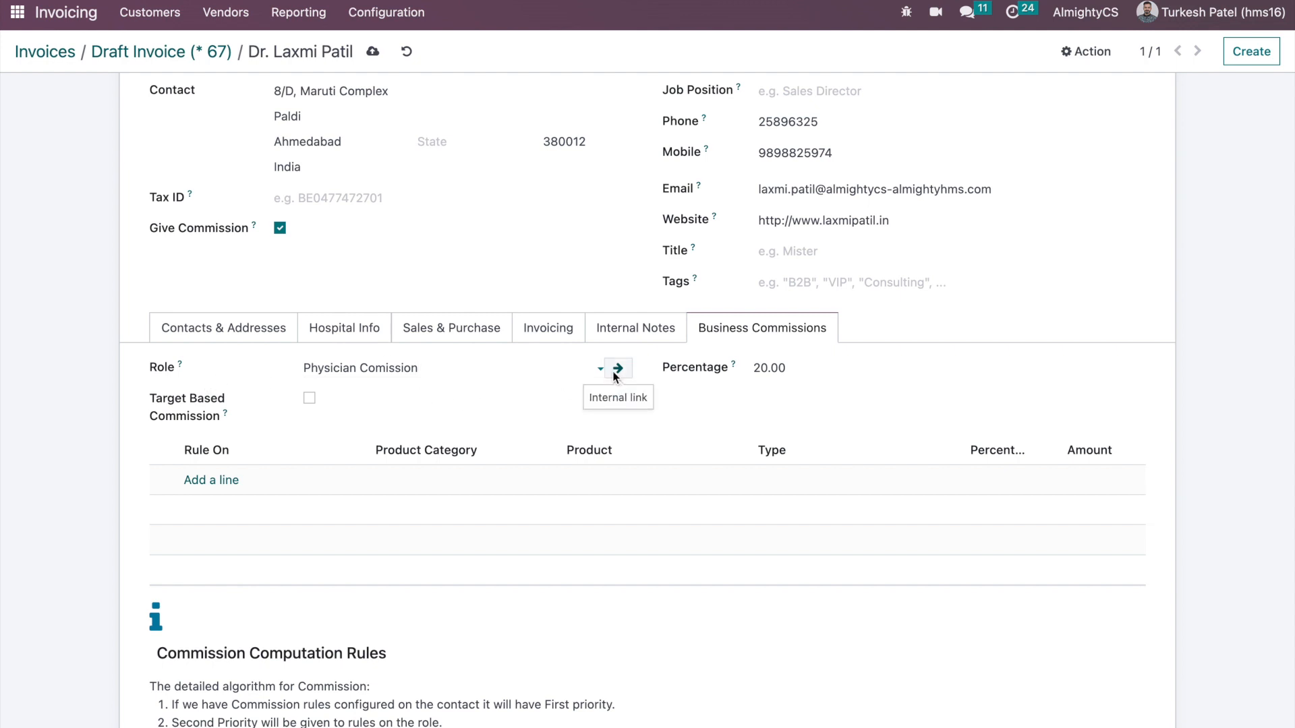
click(618, 368)
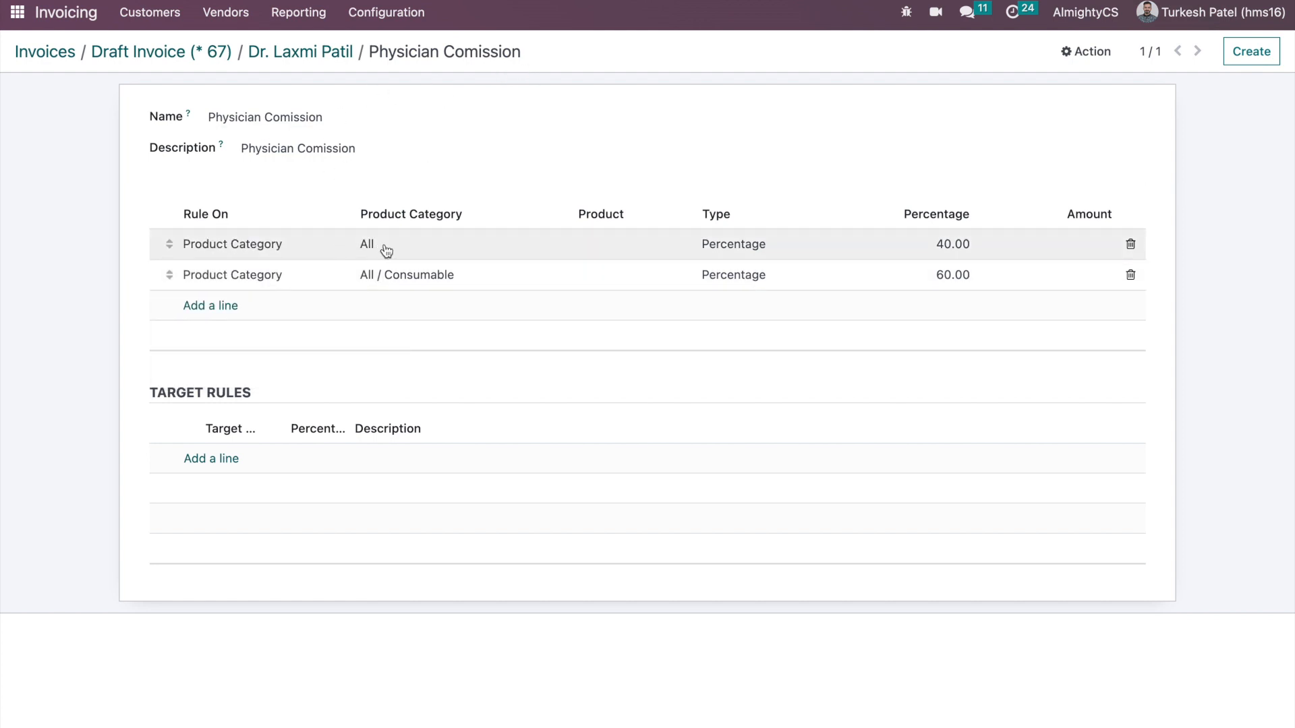
click(314, 61)
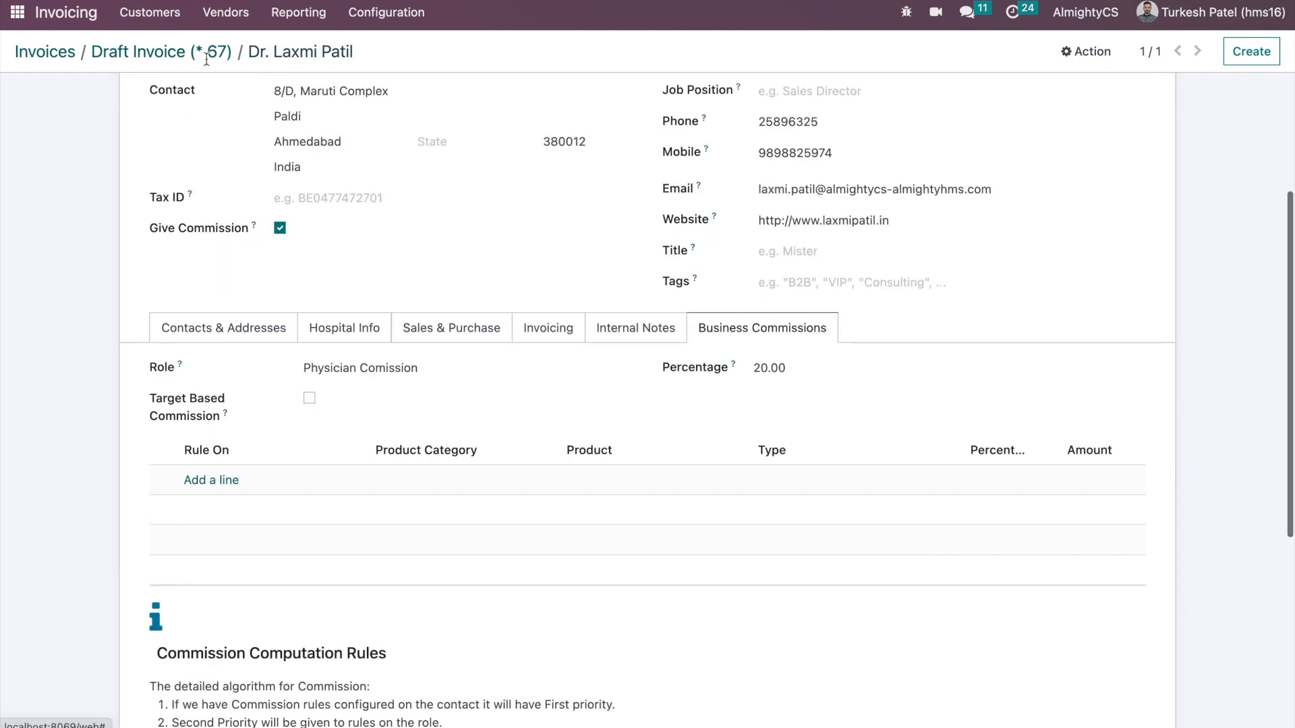
- Update the invoice commission so COMM004 pays 400.00, then reopen the physician's commission settings
click(207, 54)
click(675, 472)
scroll(538, 486, down, 1)
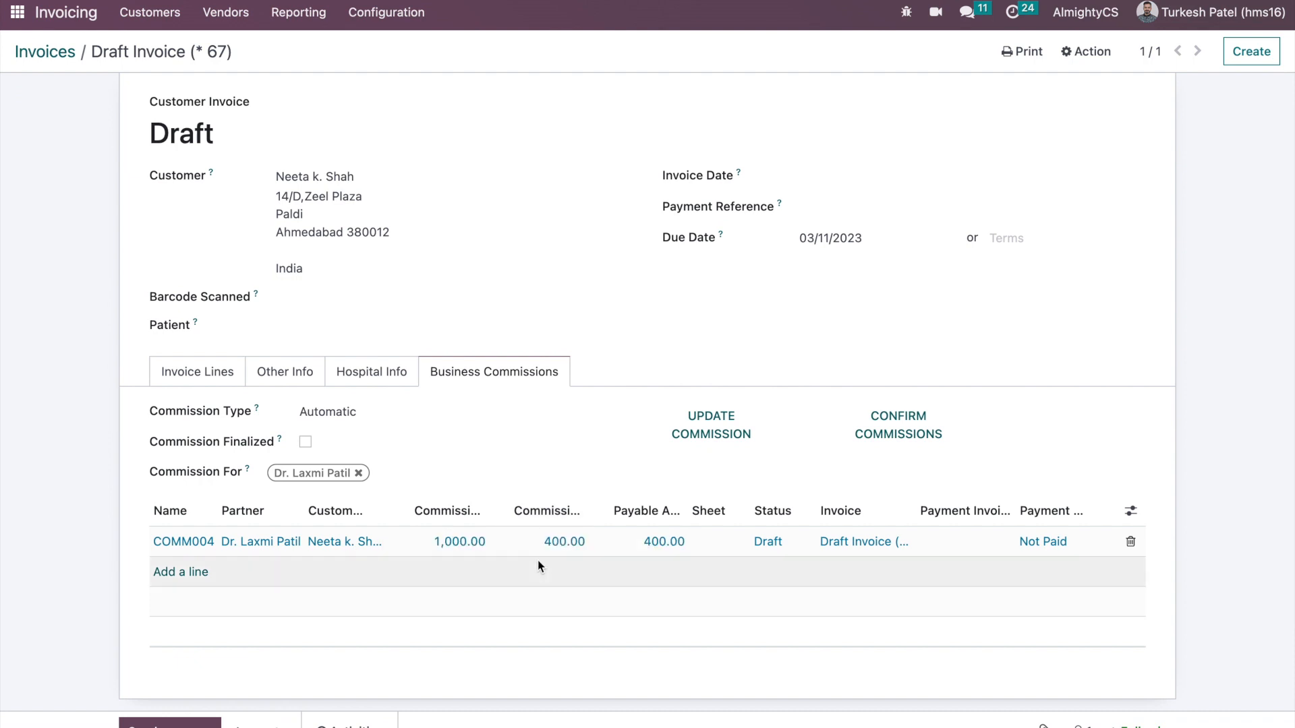
click(498, 541)
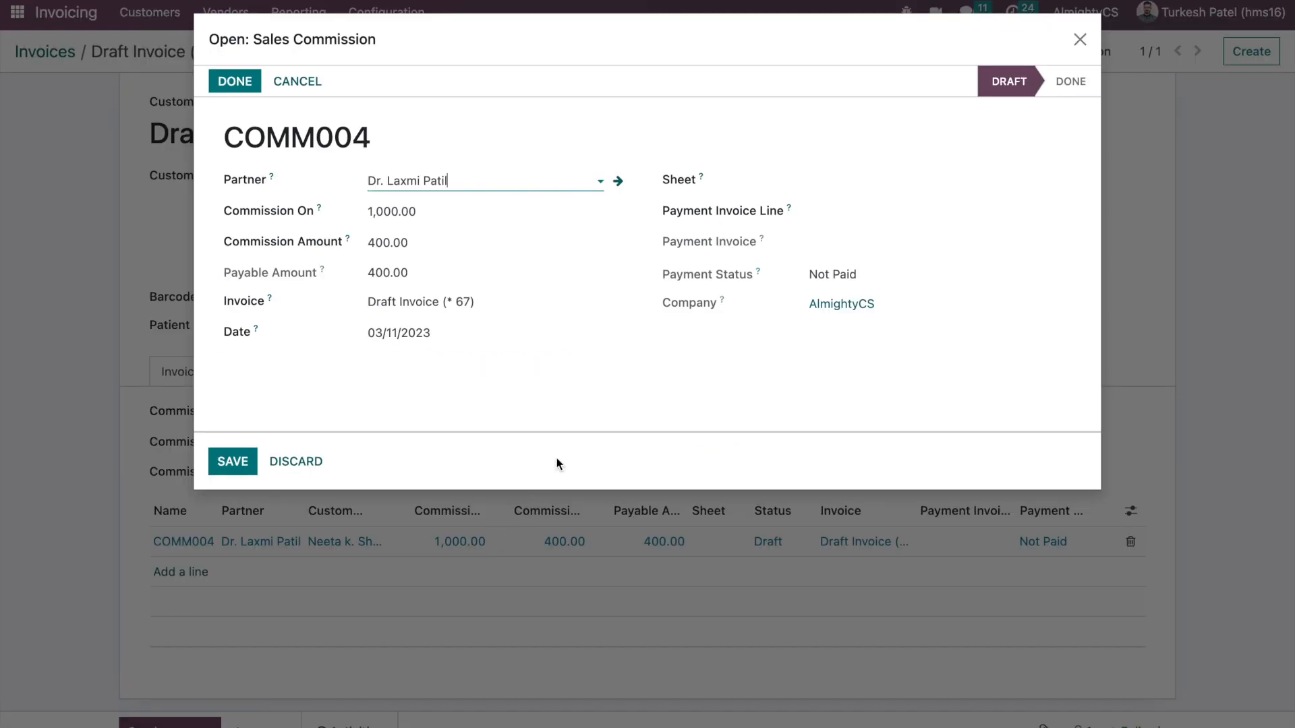
click(619, 181)
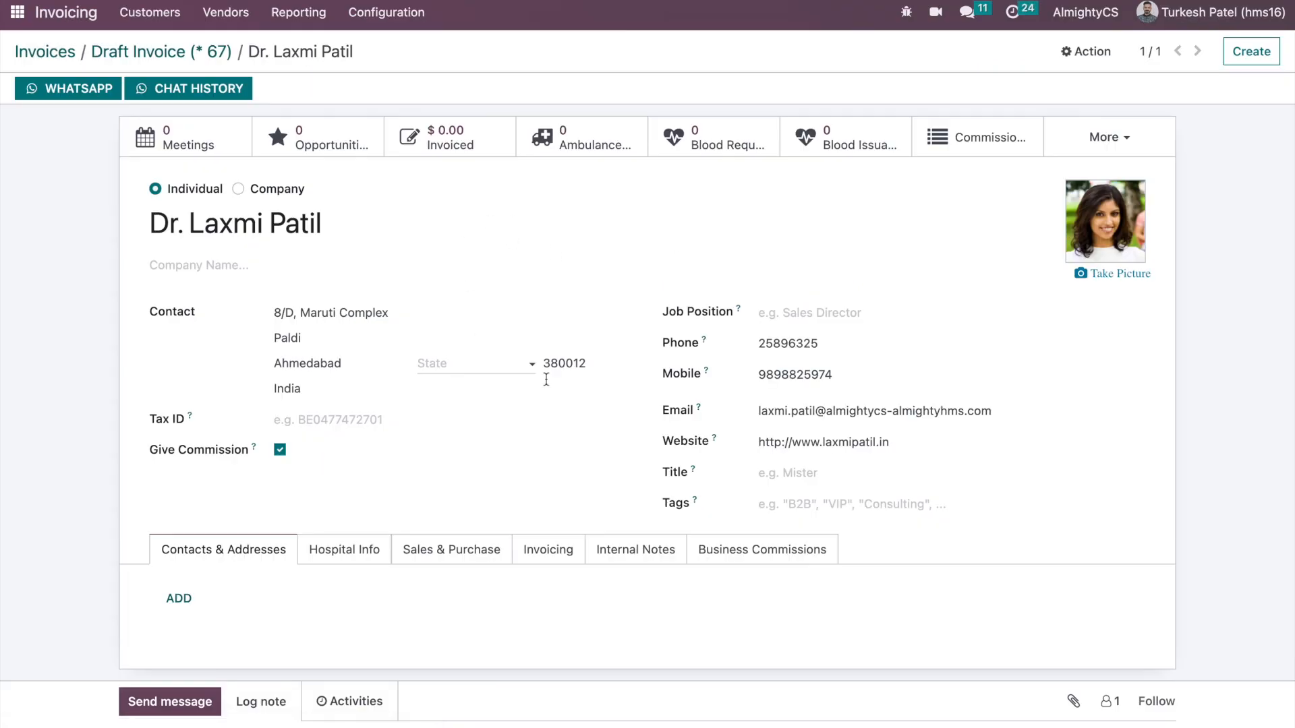
click(739, 551)
- Add and save a 50% commission rule for Product Category All on the physician's contact
scroll(740, 552, down, 5)
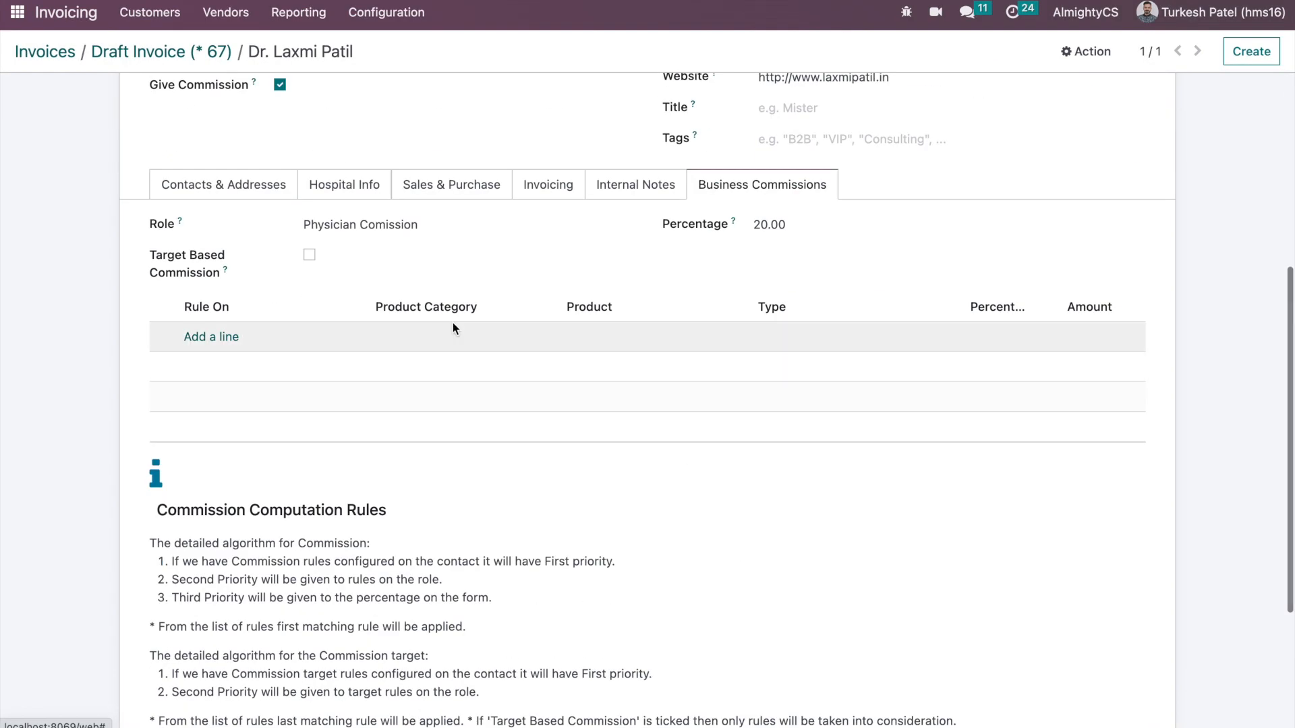
click(212, 337)
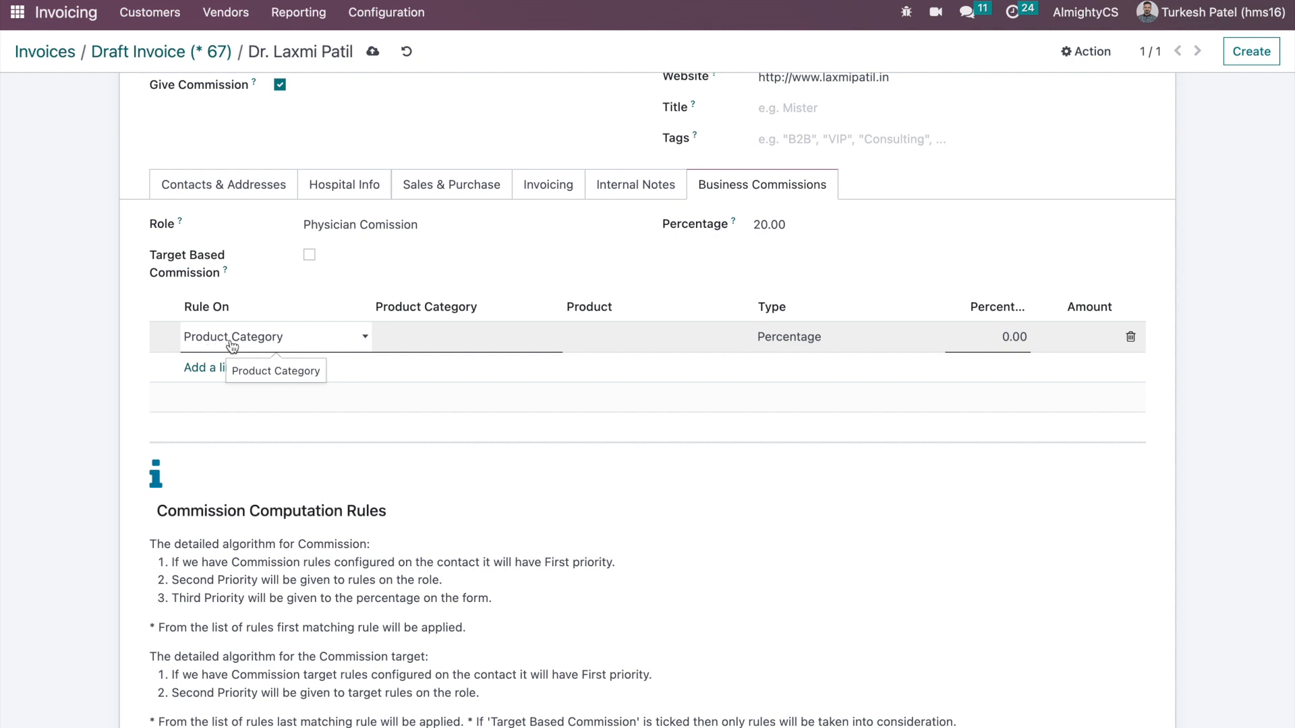
click(418, 334)
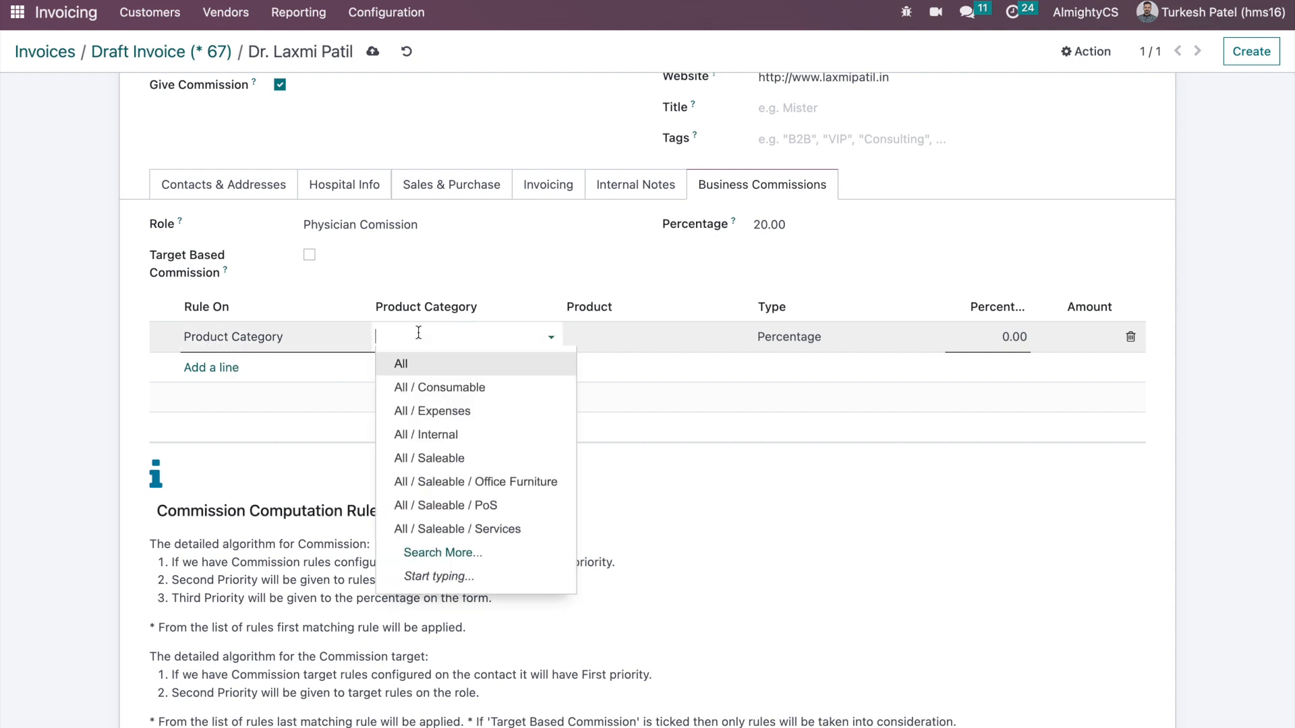
click(418, 367)
key(Tab)
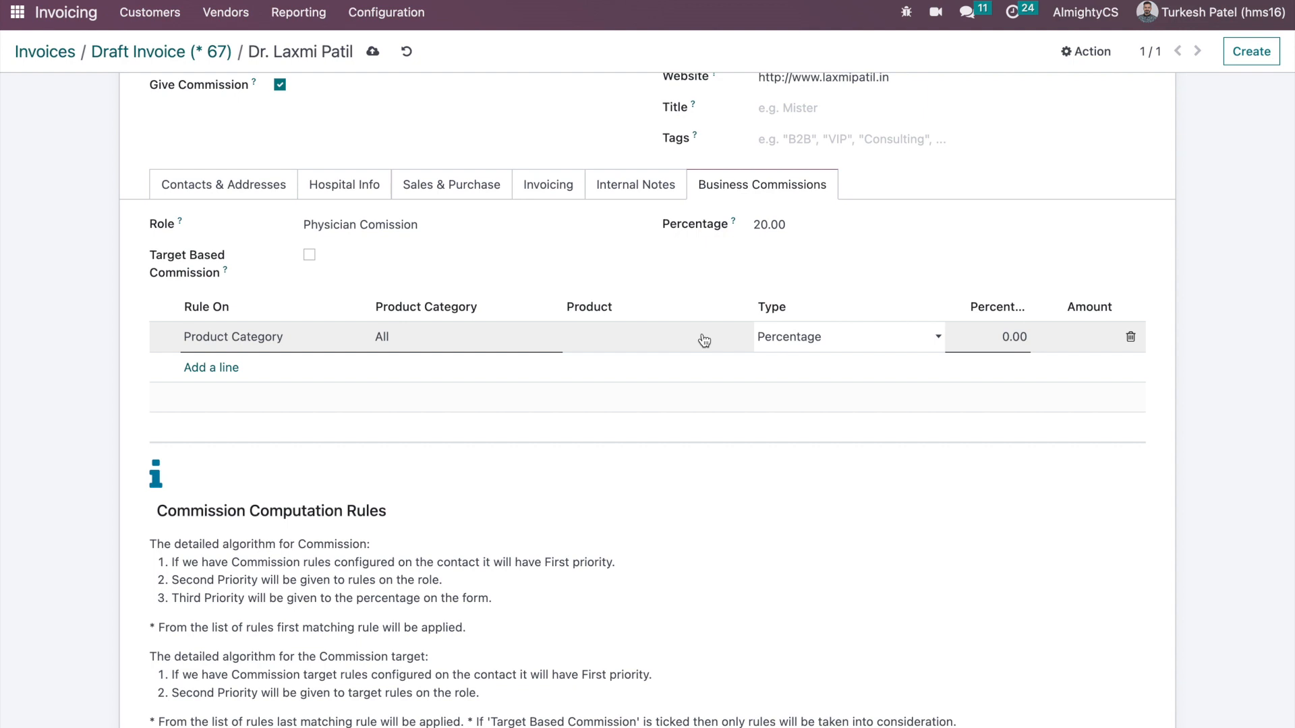
click(994, 335)
text(50)
click(807, 284)
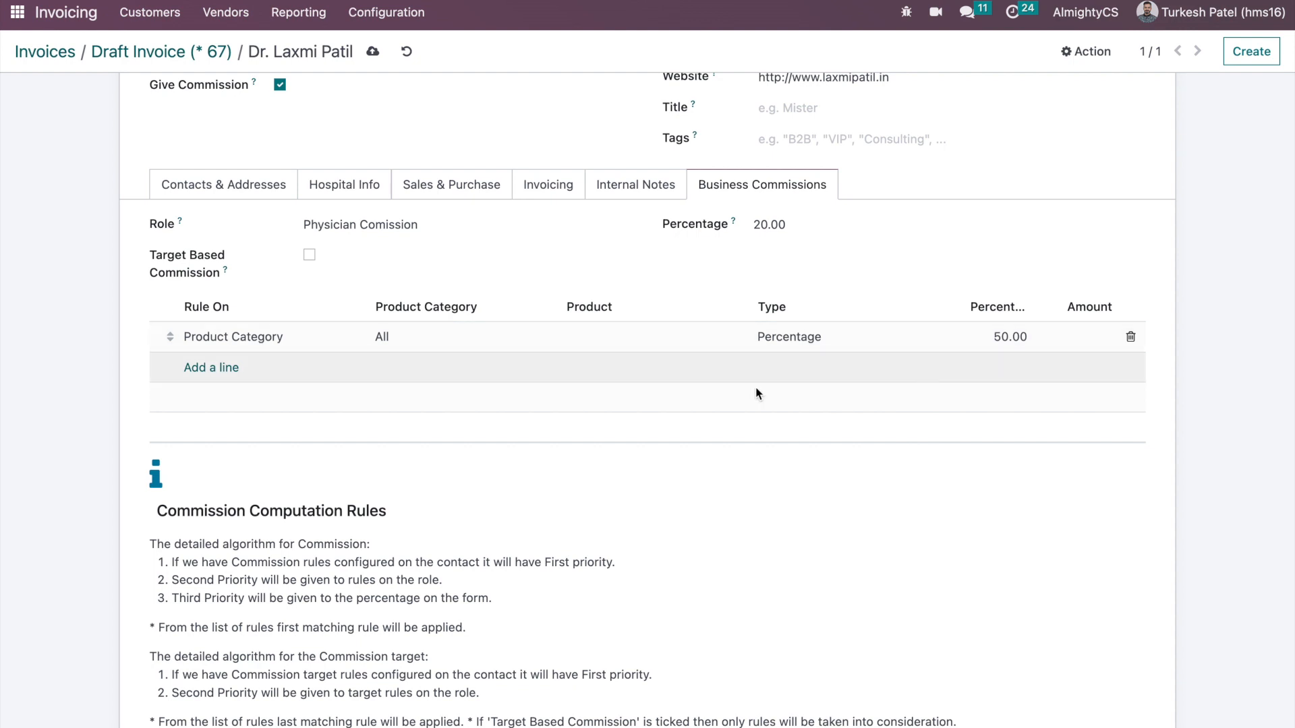
click(373, 51)
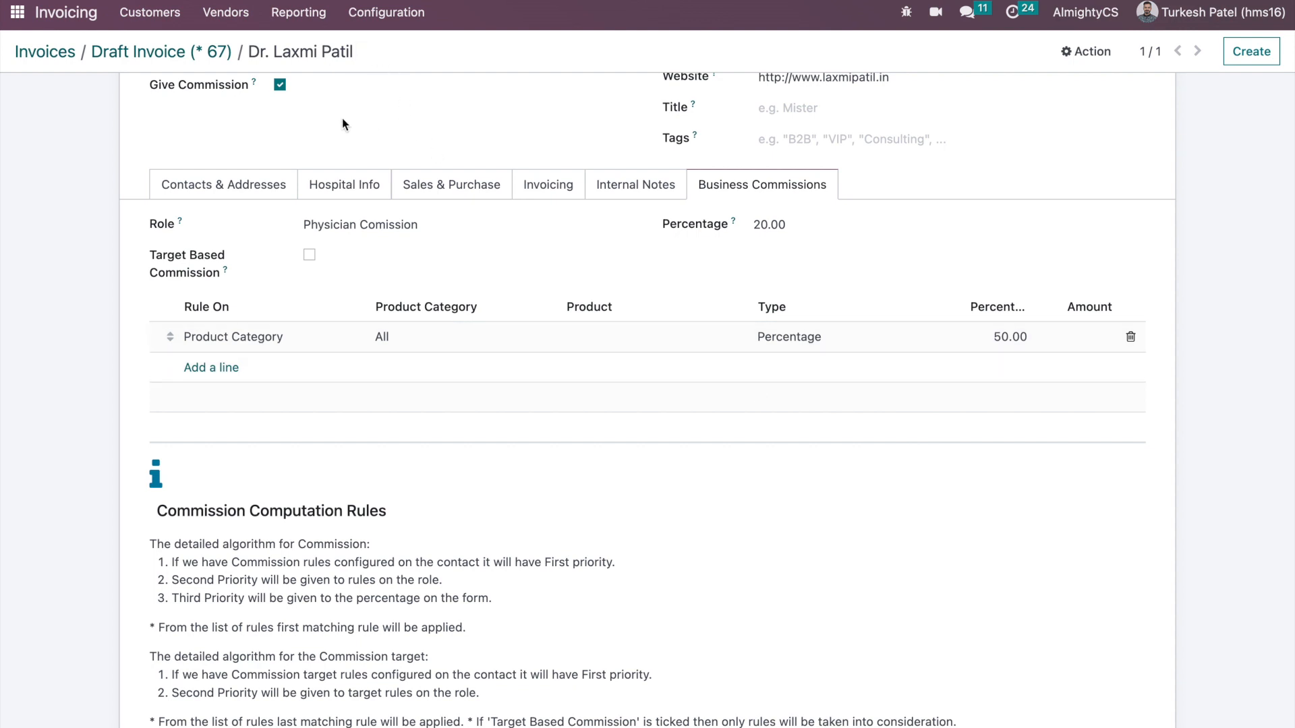
- Recalculate the draft invoice's commission so COMM004 reaches 500.00, then reopen the physician's contact
click(223, 53)
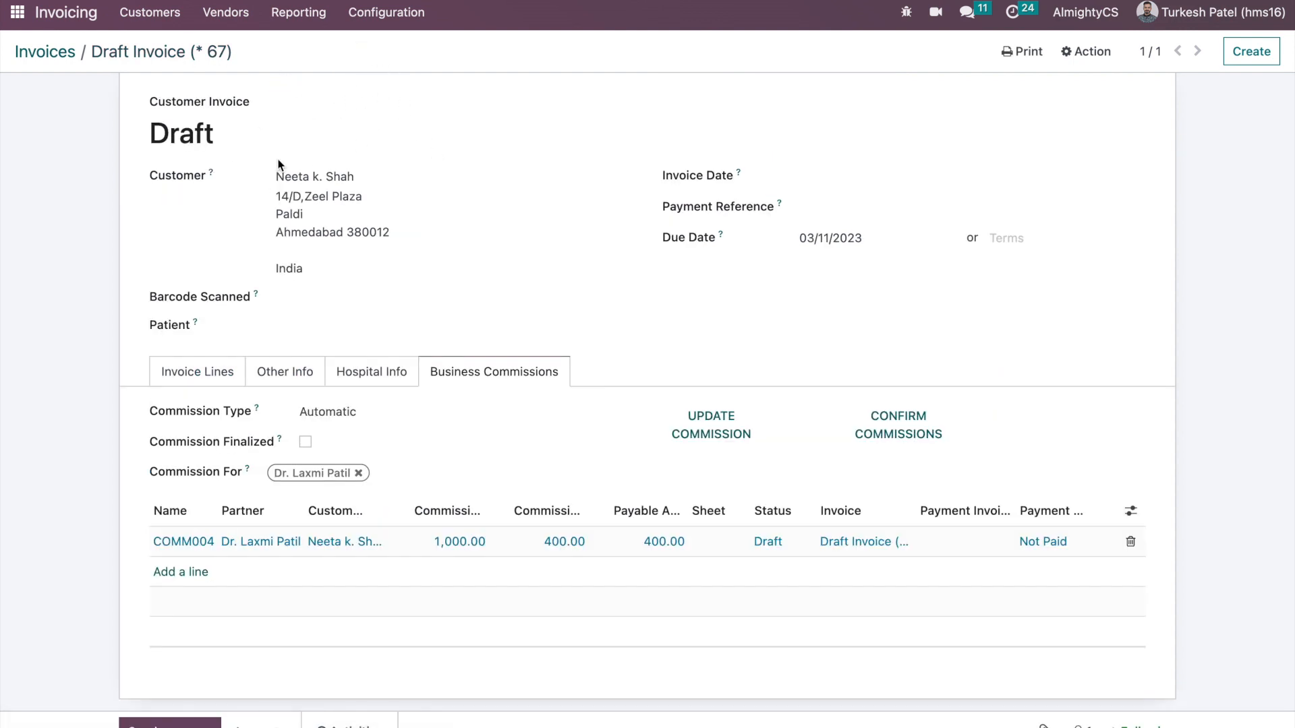
click(714, 472)
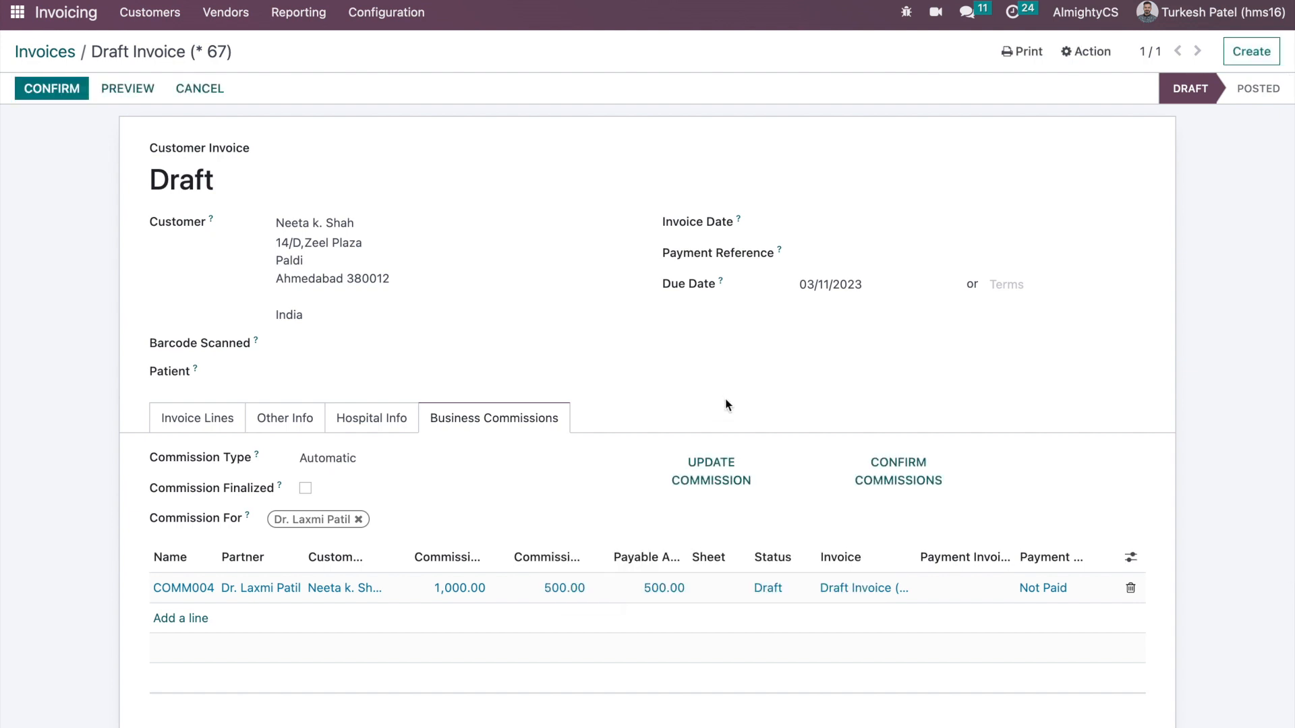
scroll(685, 423, down, 2)
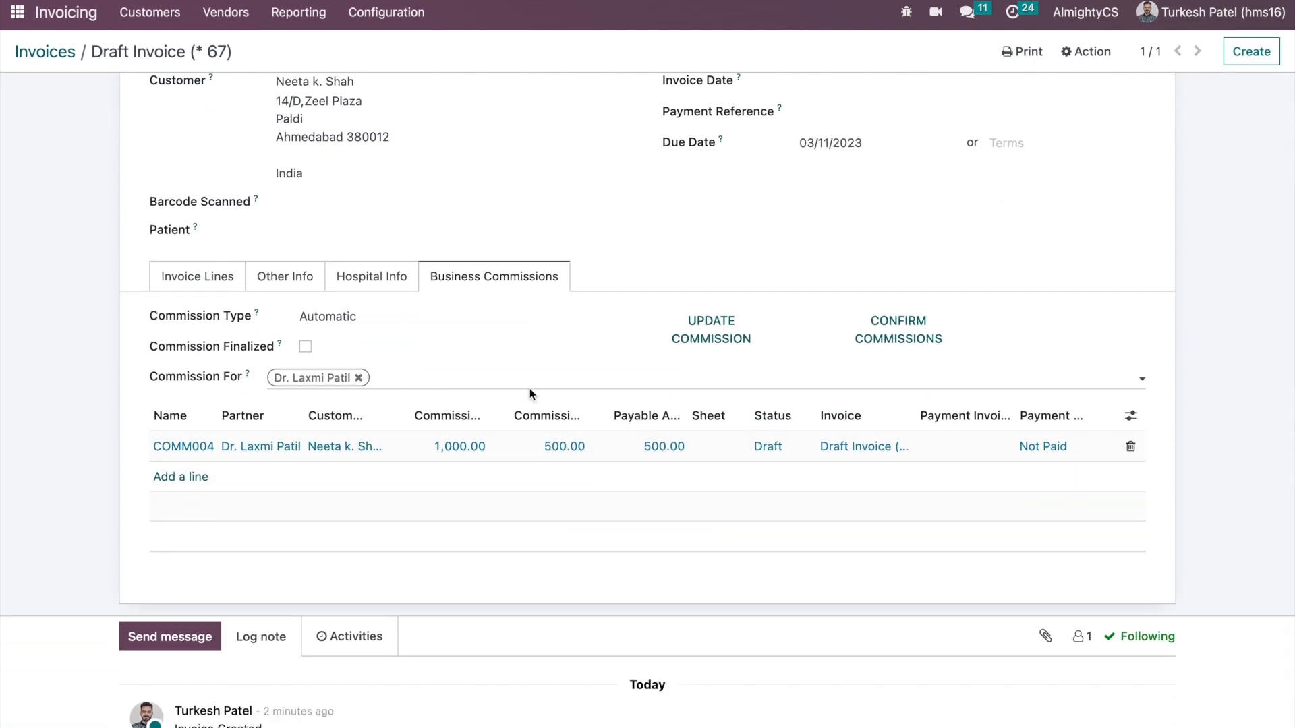
click(544, 445)
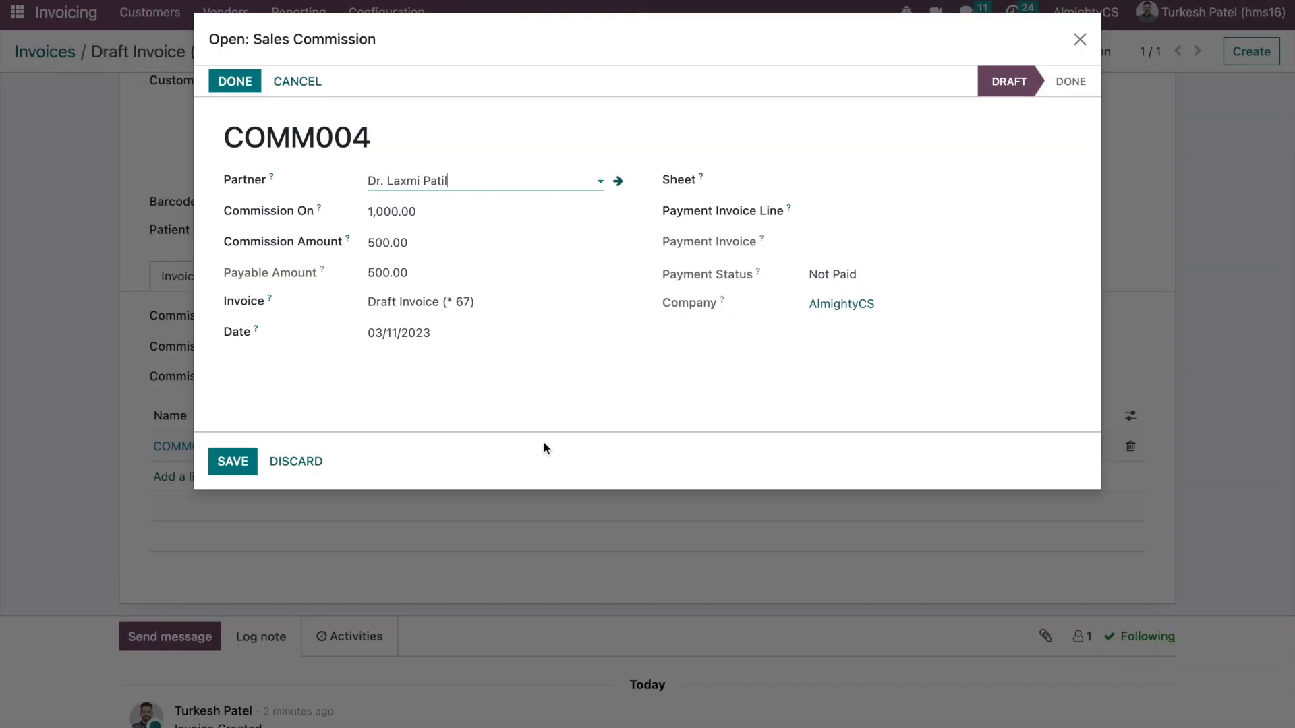
click(617, 181)
scroll(528, 531, down, 3)
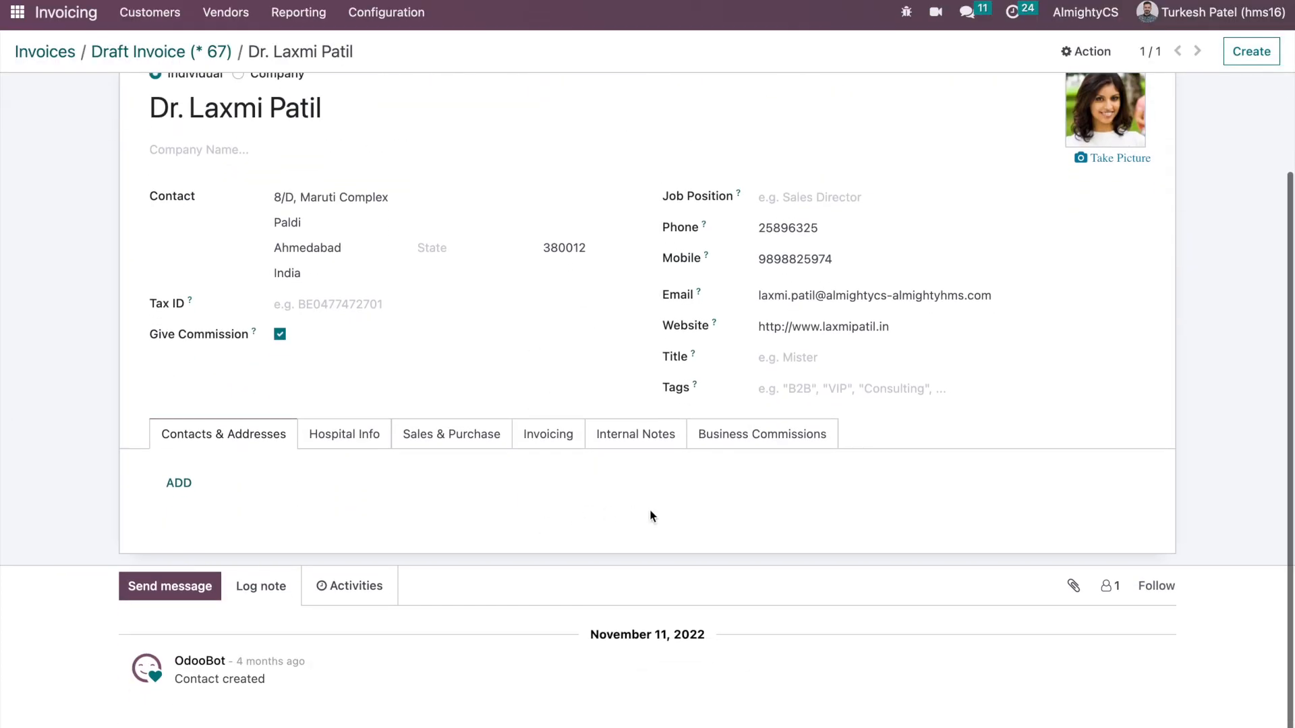
- Enable Target Based Commission with tiers 500/20%, 10,000/50%, 20,000/100% and save the contact
click(765, 445)
scroll(633, 443, down, 2)
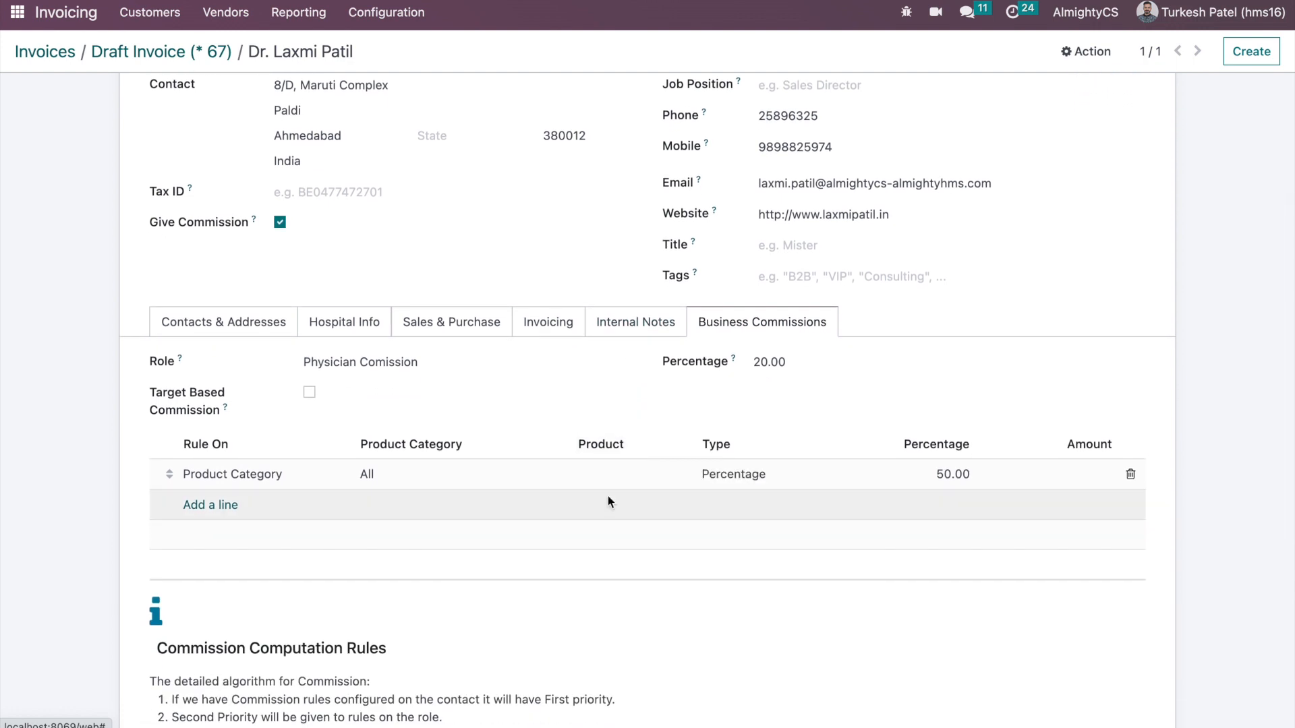
scroll(322, 466, down, 1)
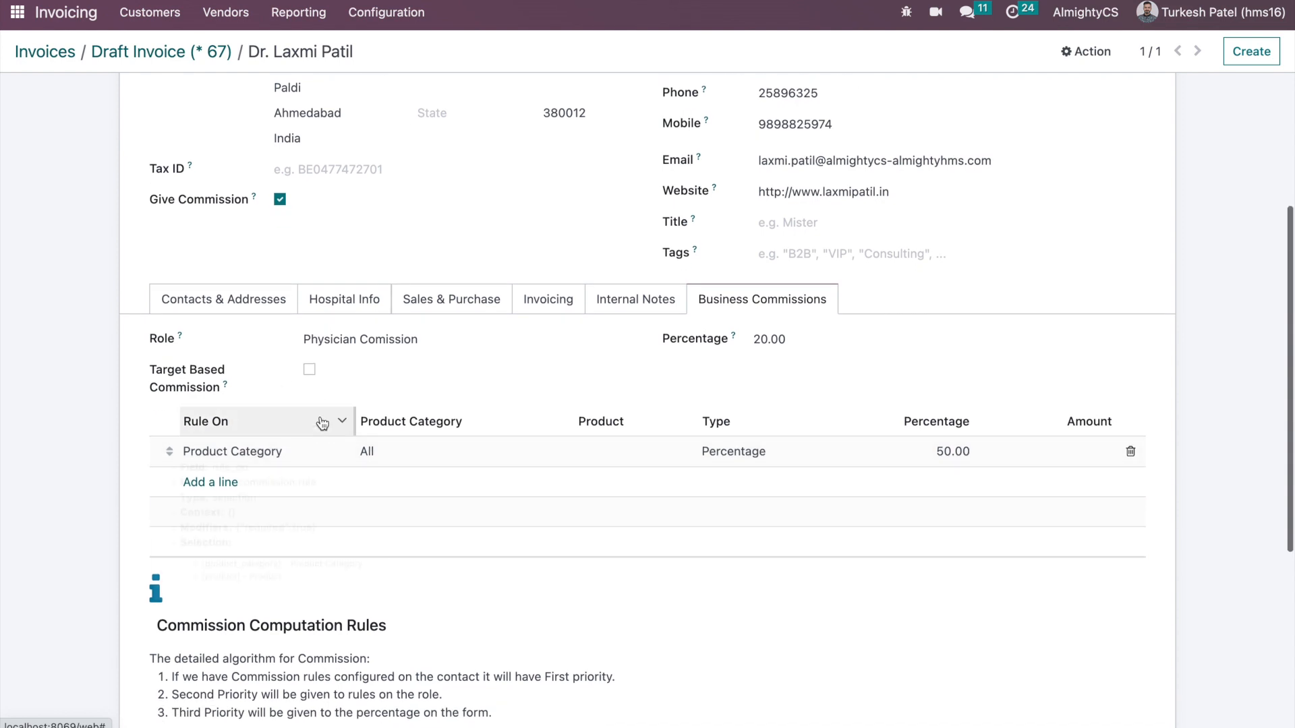
click(309, 368)
scroll(234, 534, down, 3)
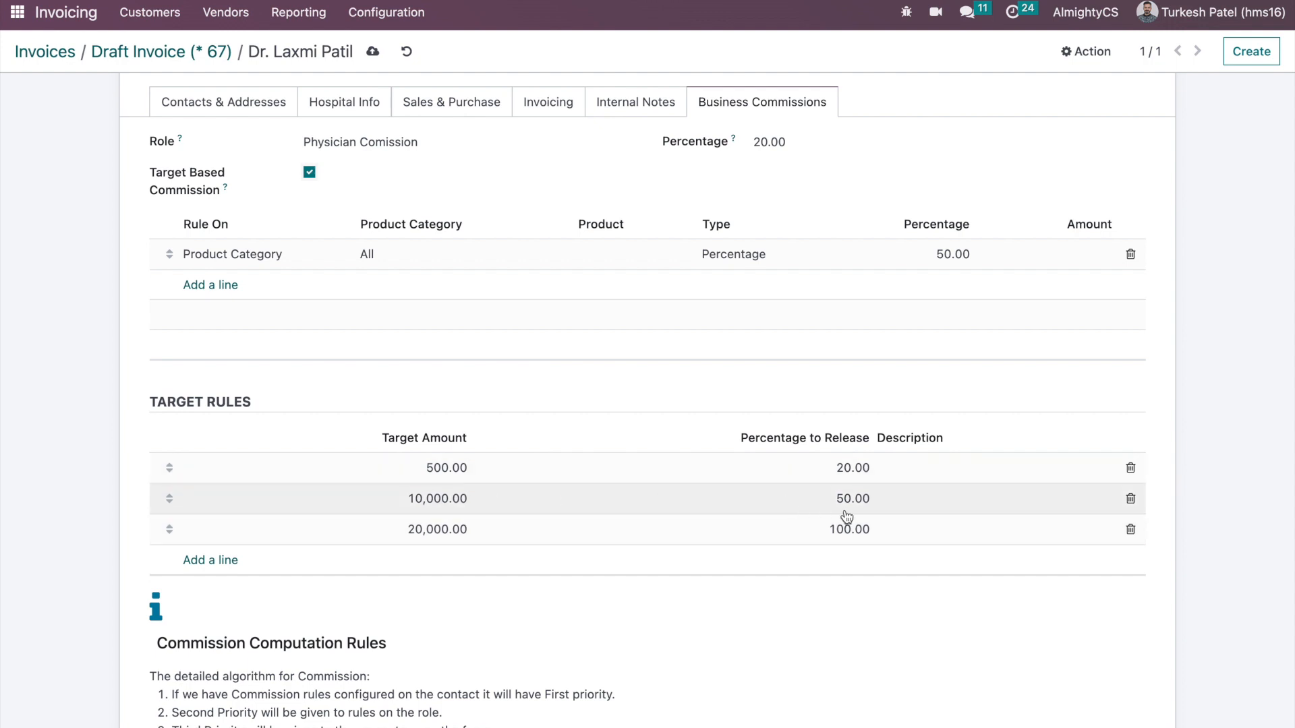
click(373, 54)
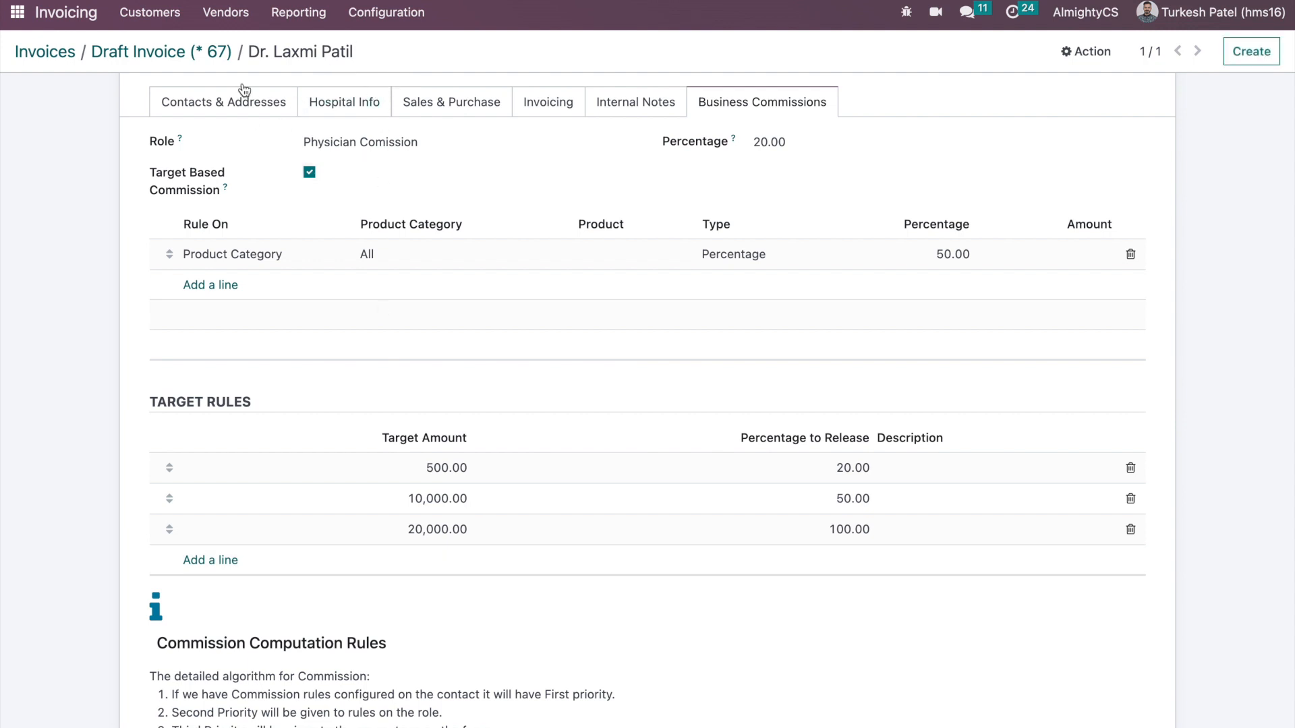
- Confirm the draft invoice, posting it as INV/2023/00006 with COMM004 at 500.00 Done
click(21, 17)
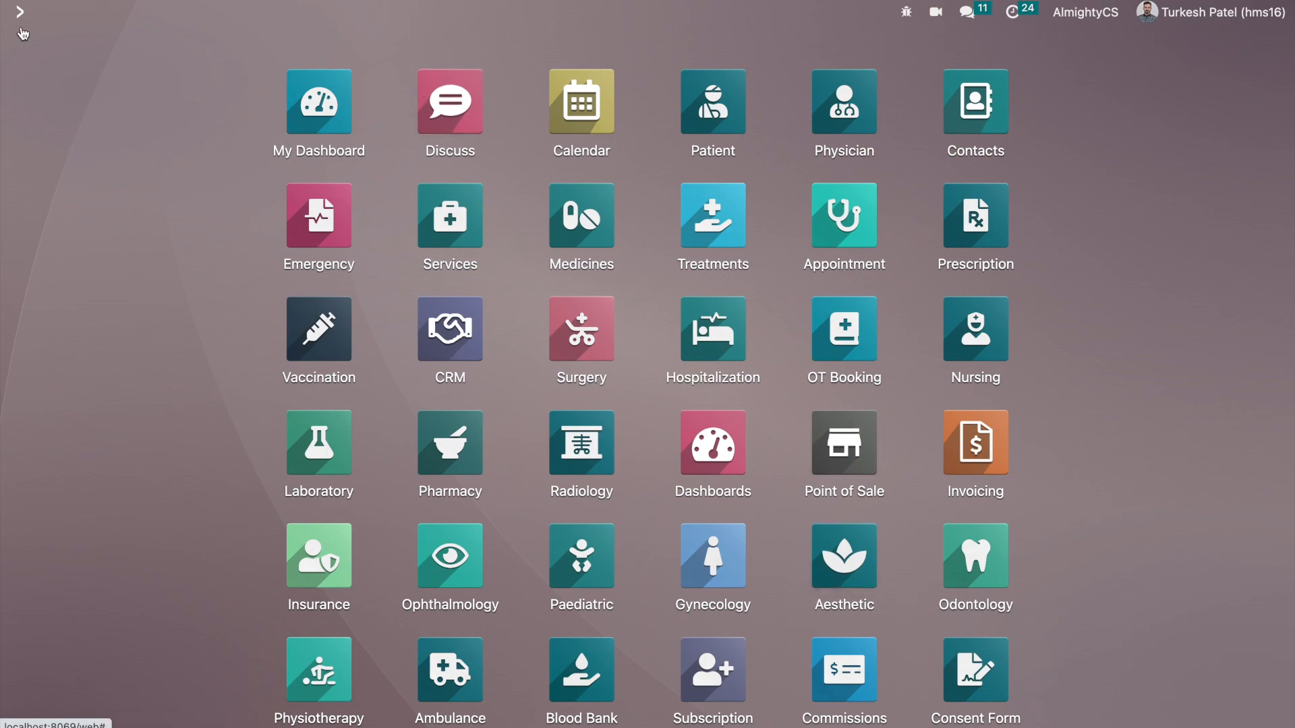
click(21, 16)
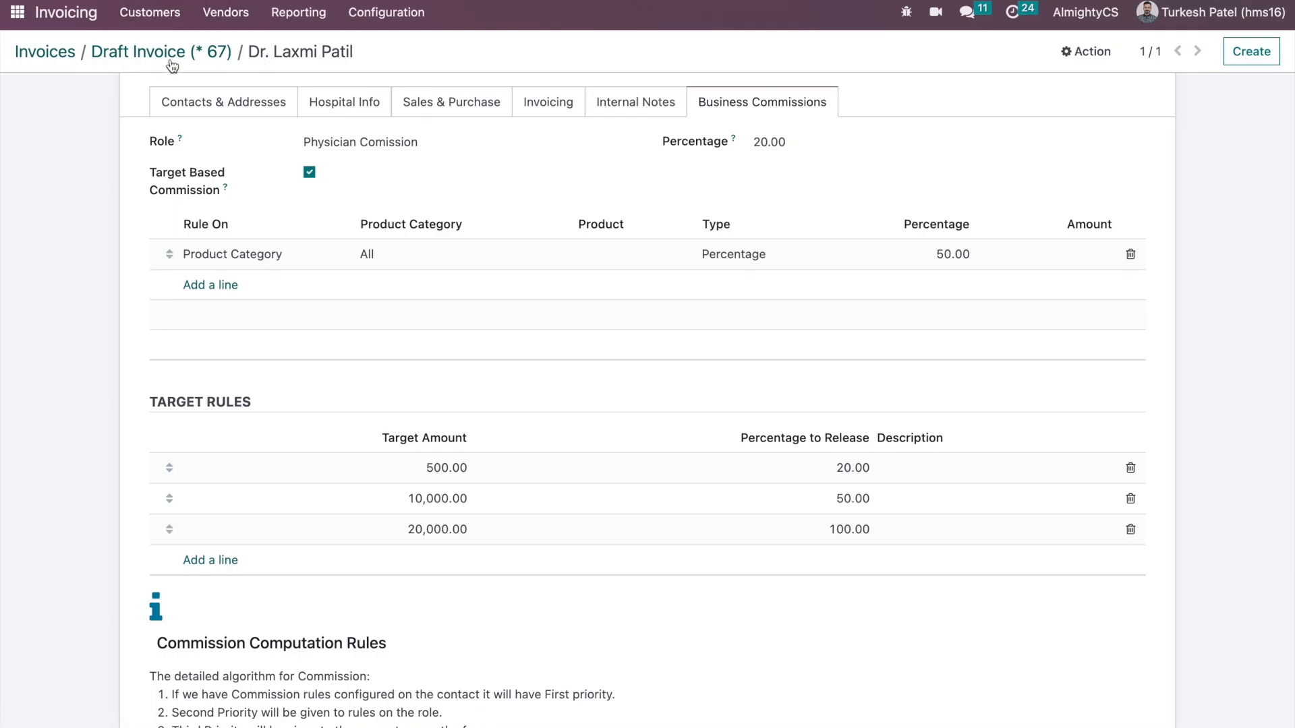
click(171, 61)
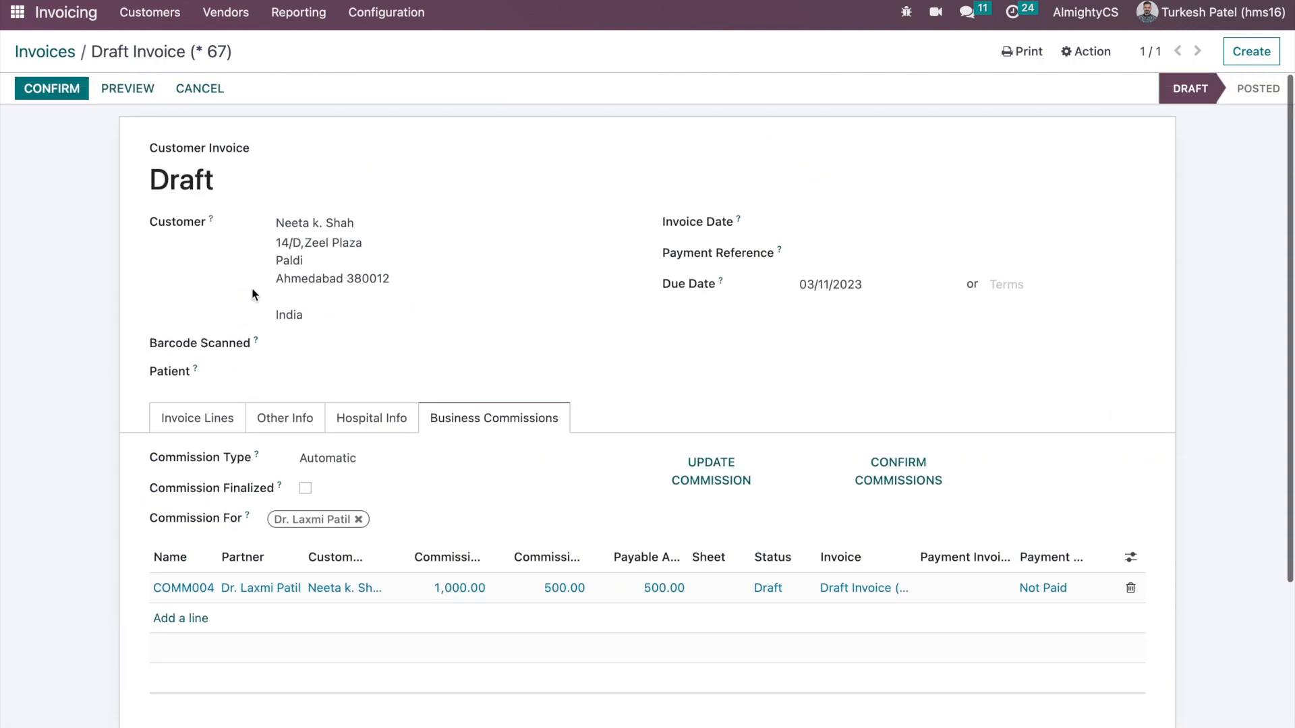
click(51, 88)
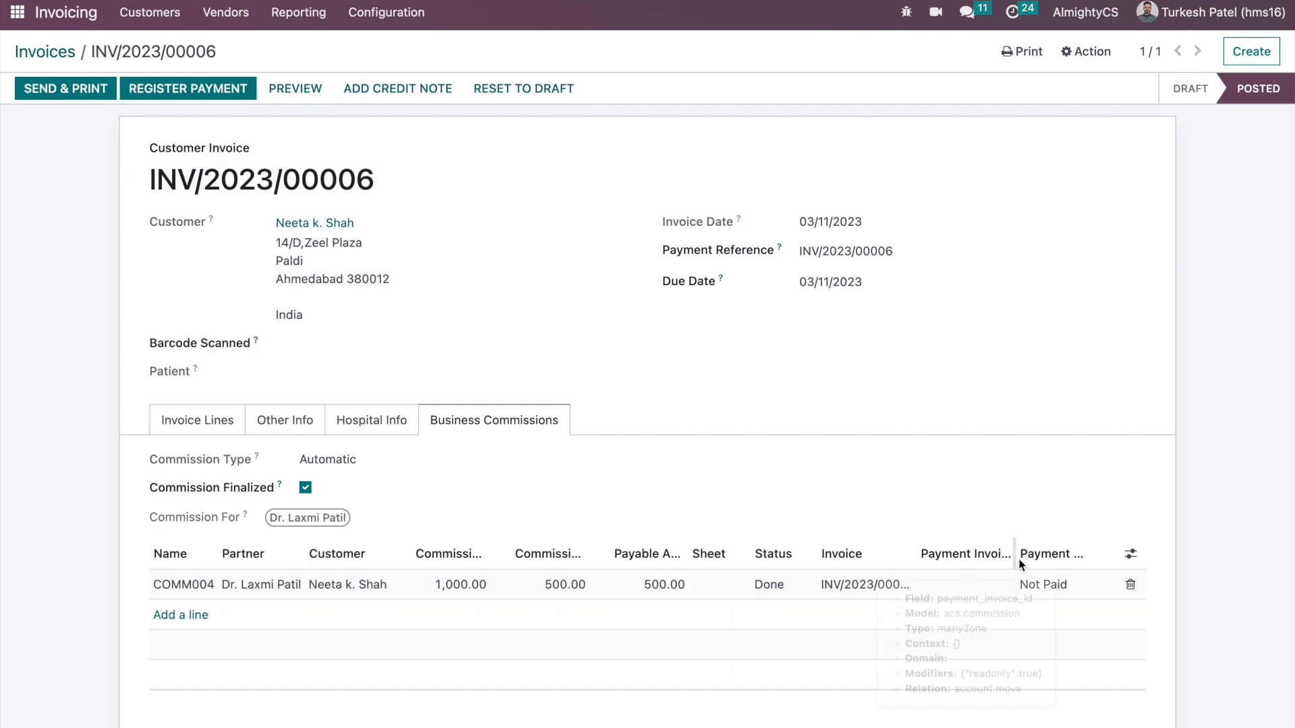
click(29, 24)
- Open the Commissions app, review commissions COMM001–COMM004, and view the empty Commission Sheet list
text(com)
key(Return)
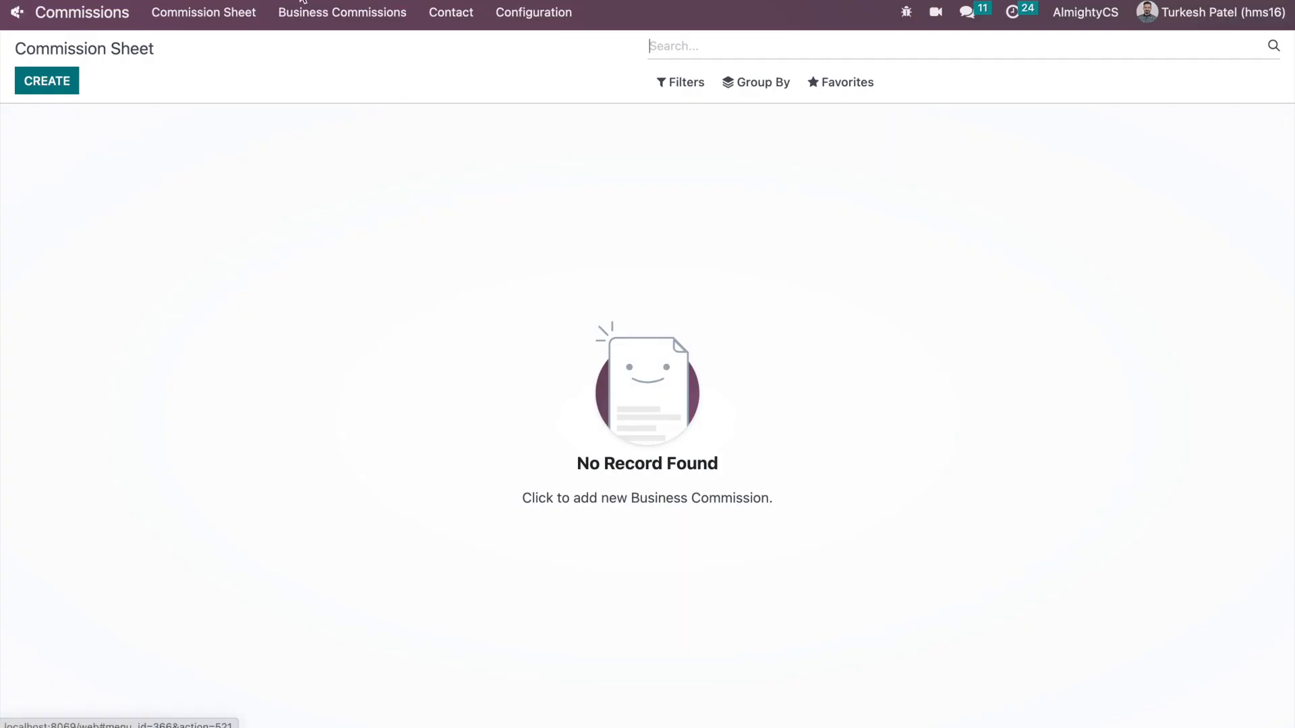
click(343, 13)
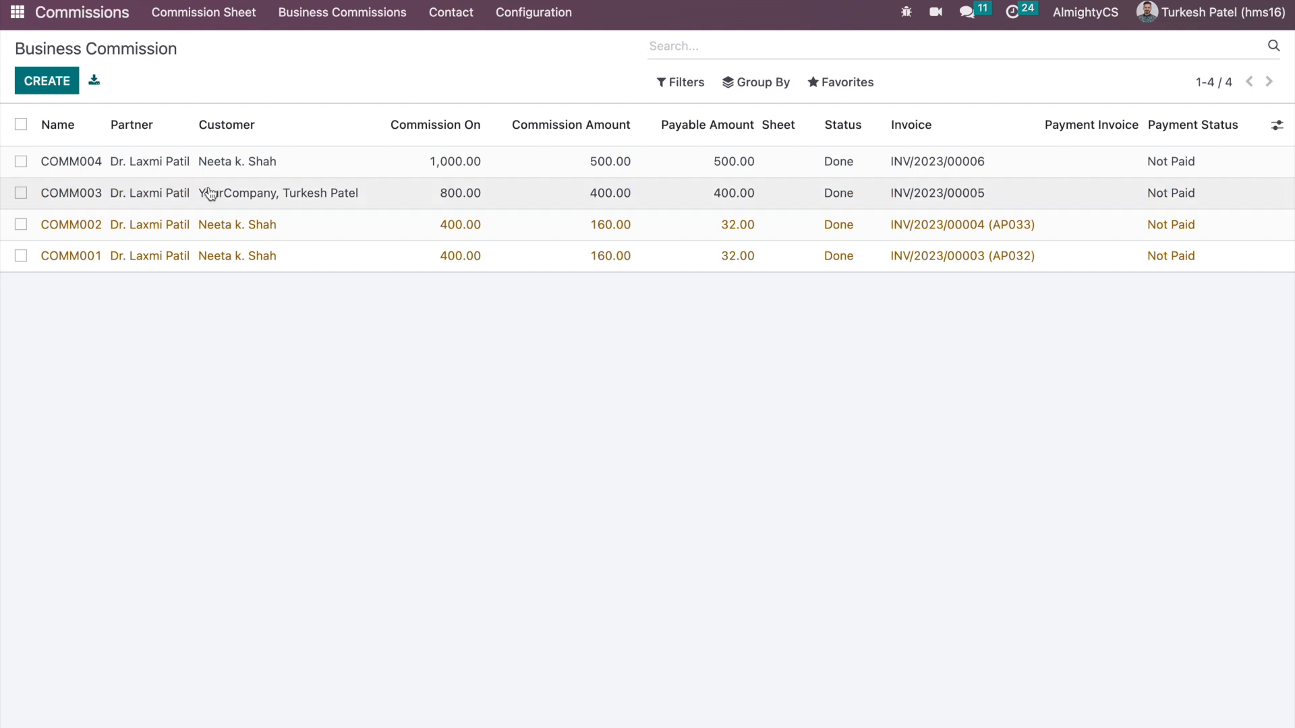
click(164, 18)
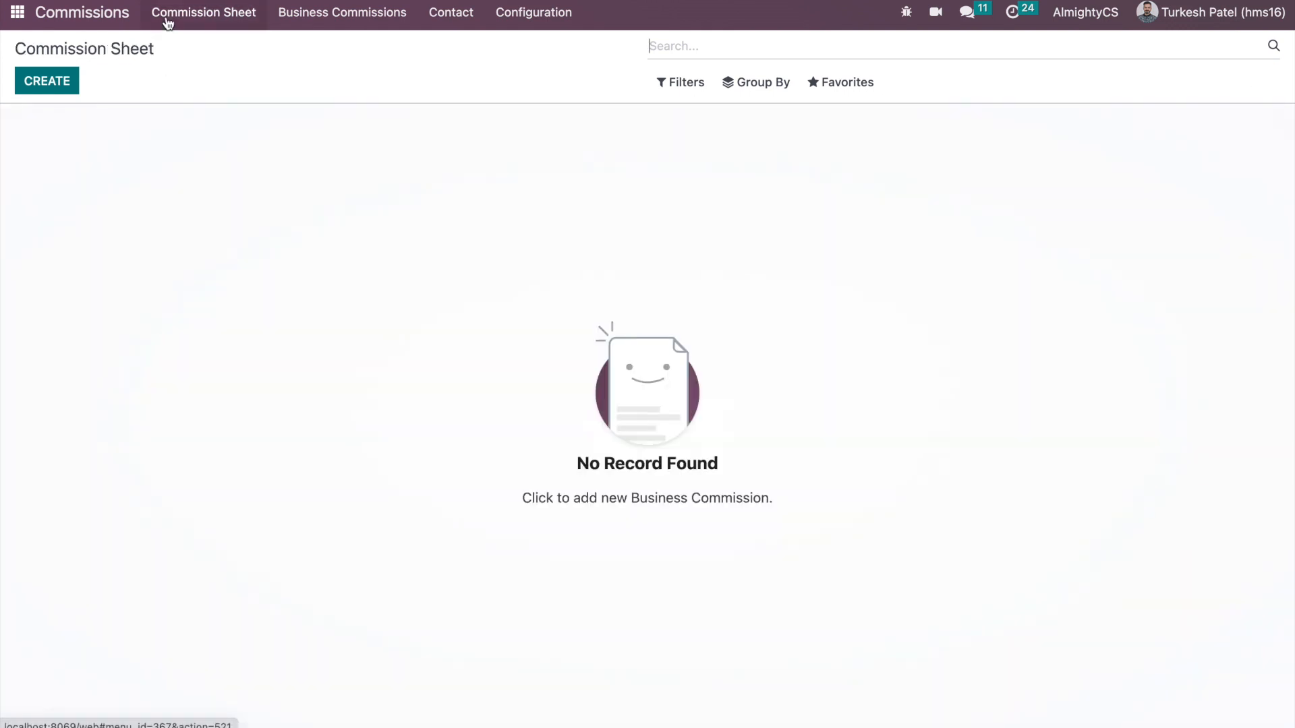
- Create sheet CS004 for the physician covering 03/01/2023–03/31/2023 and save it to load its commissions
click(54, 87)
click(359, 149)
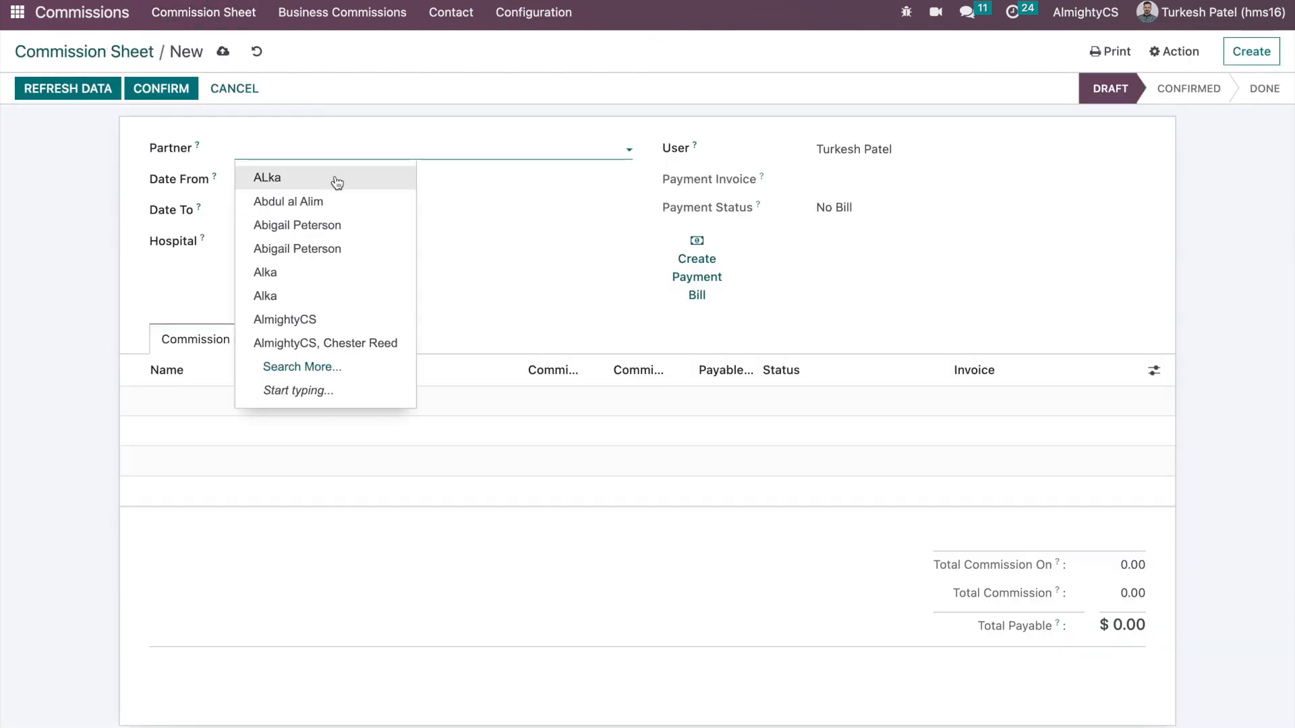
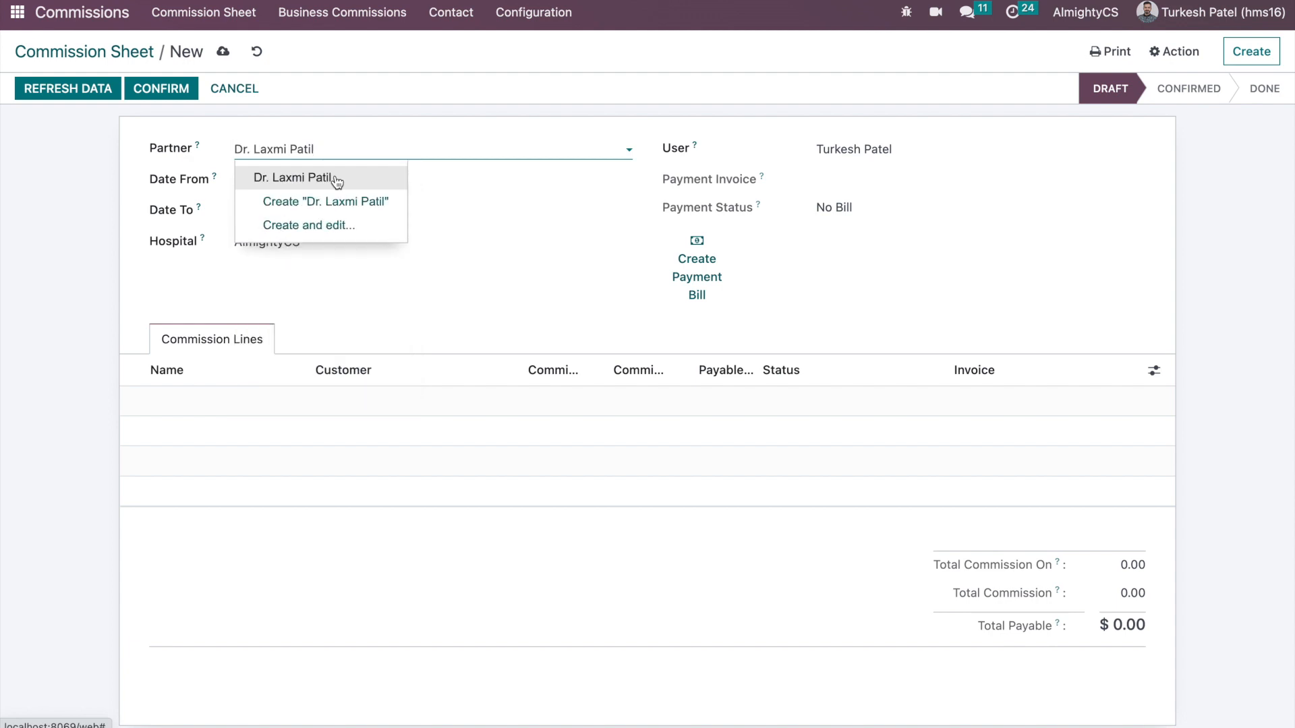
click(336, 178)
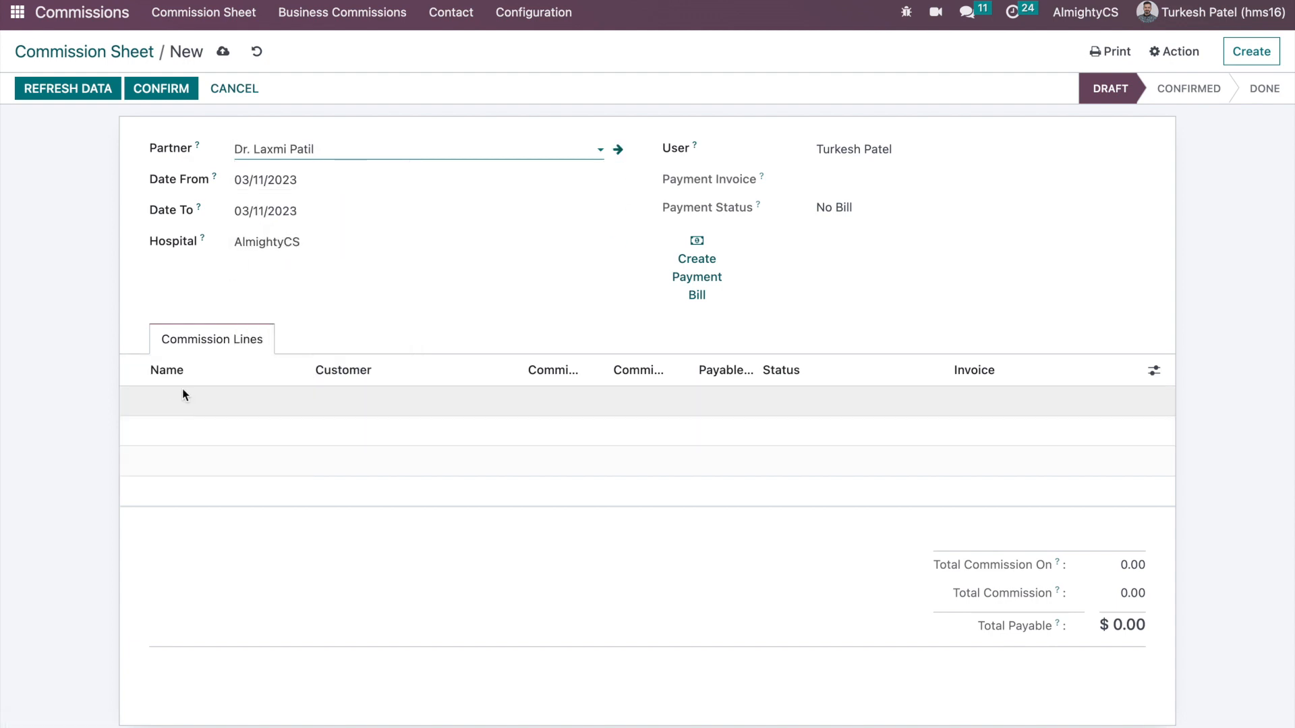
click(303, 184)
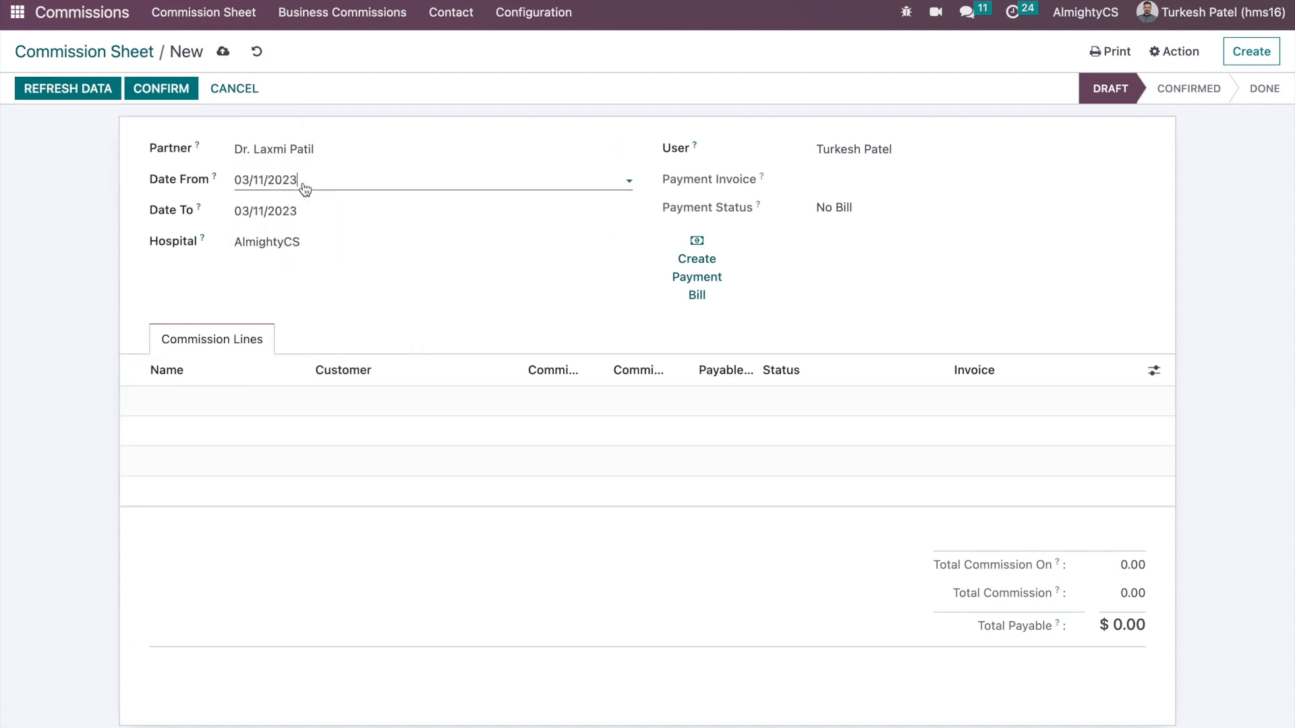
click(393, 283)
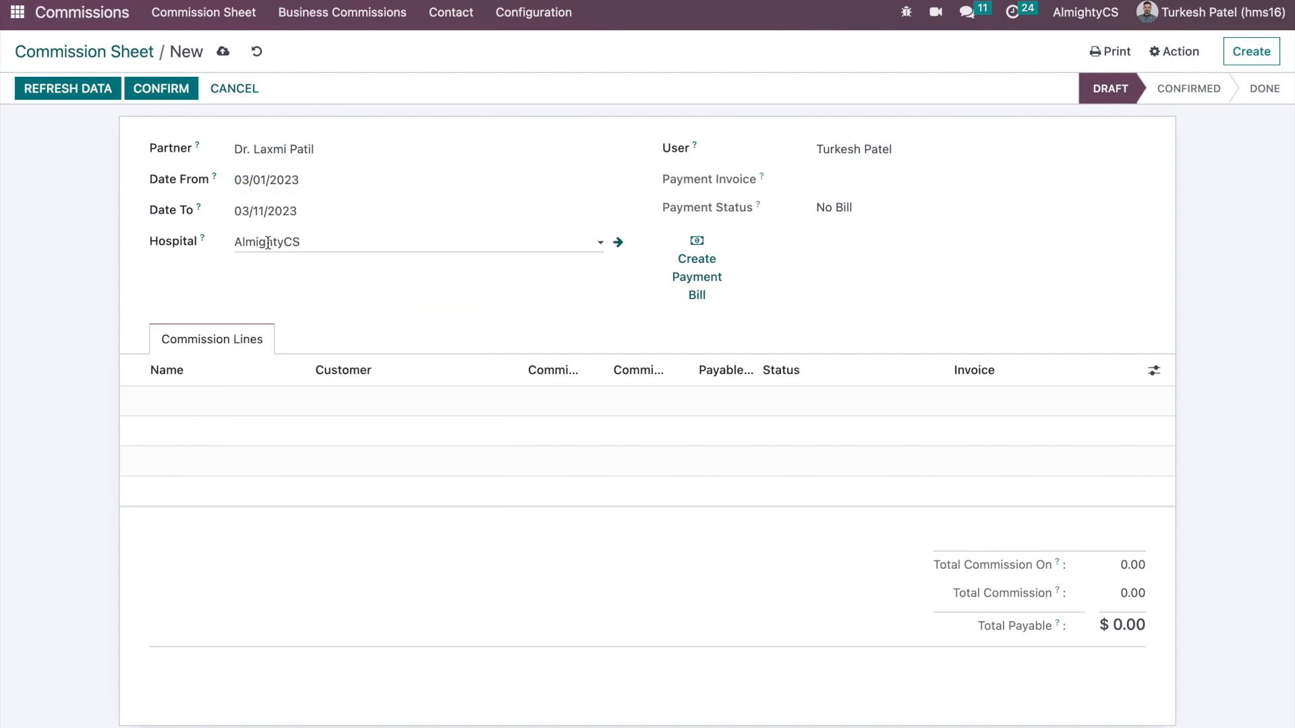
click(266, 211)
click(431, 474)
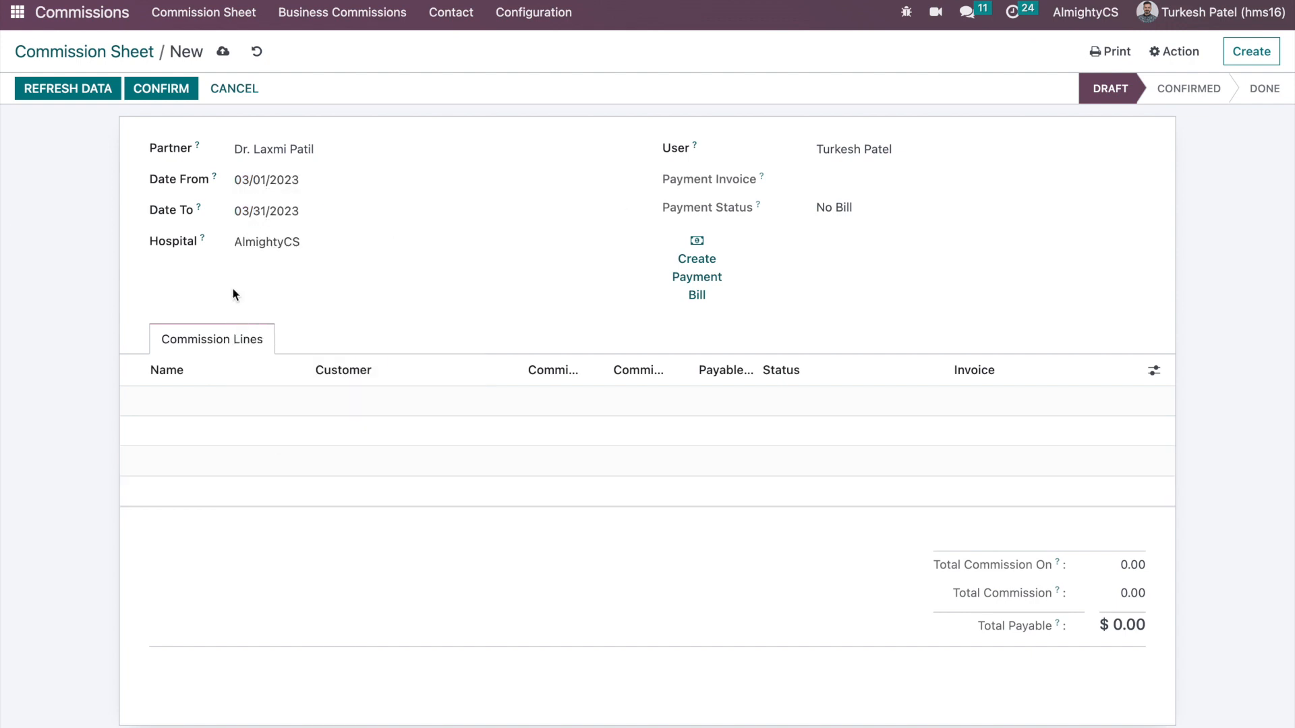
click(68, 88)
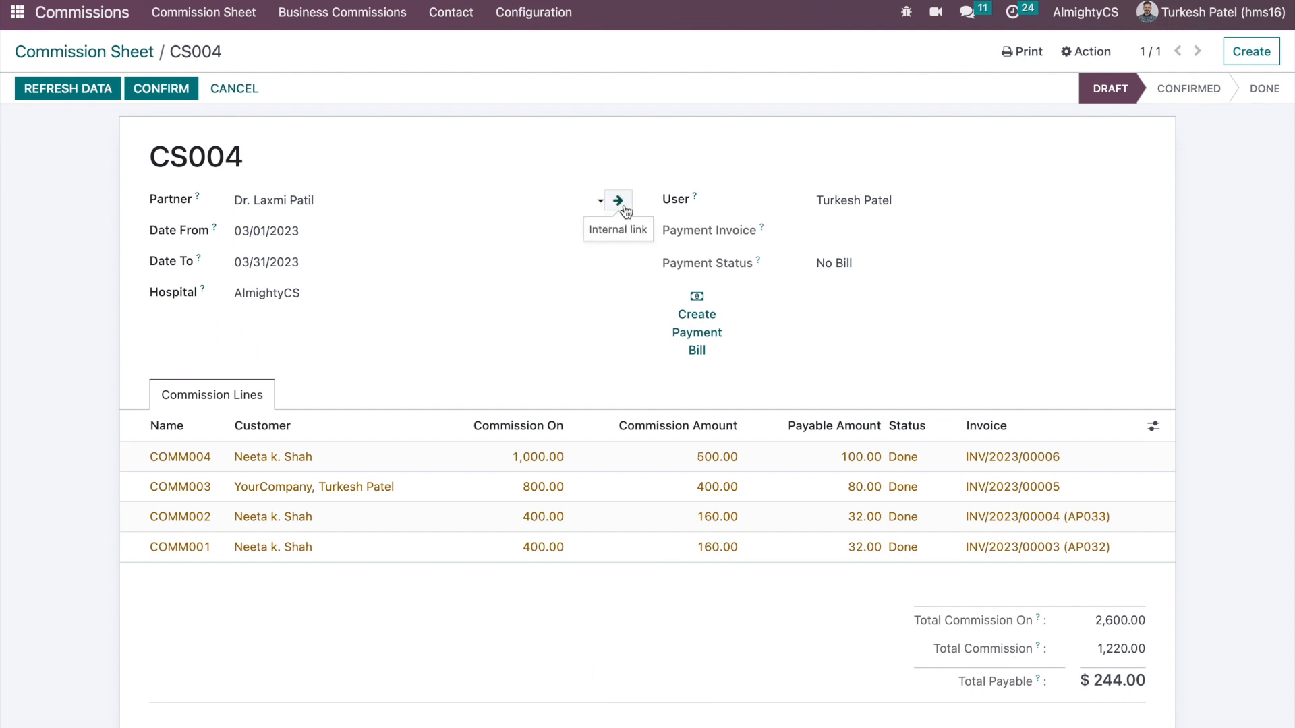
click(620, 201)
click(689, 557)
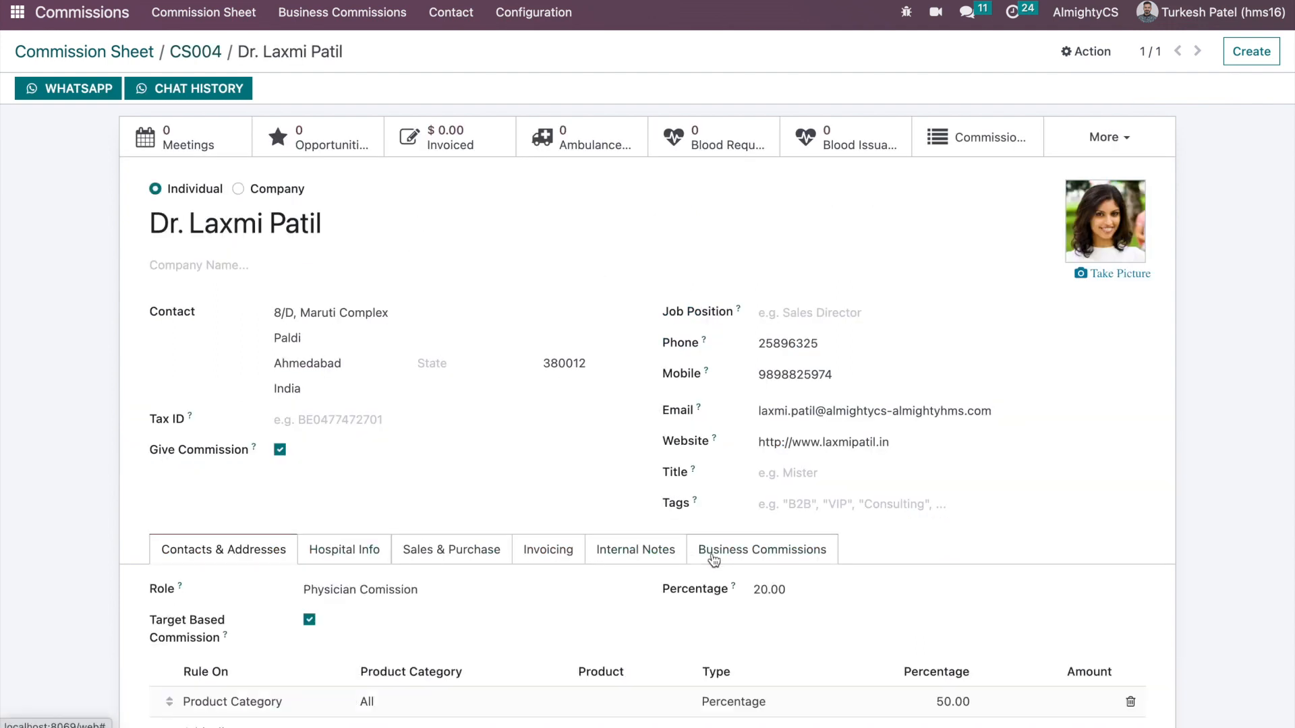
scroll(600, 637, down, 1)
scroll(370, 567, down, 8)
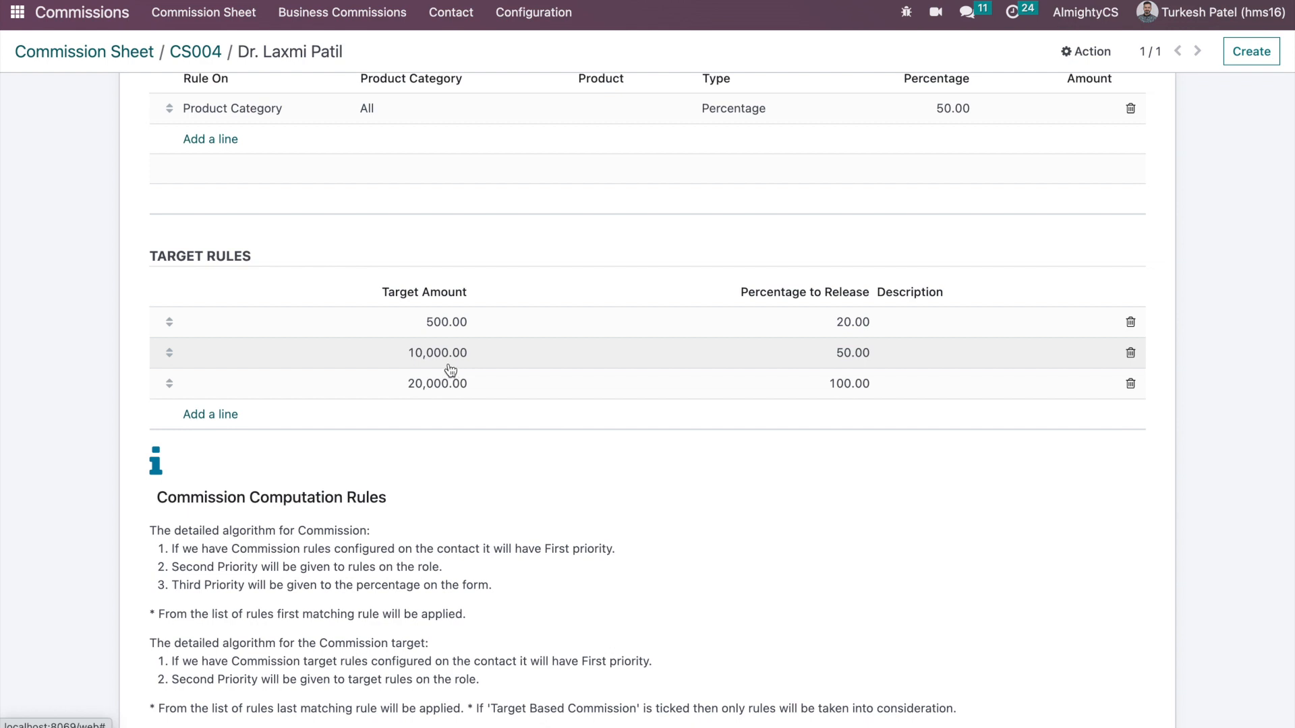
click(195, 51)
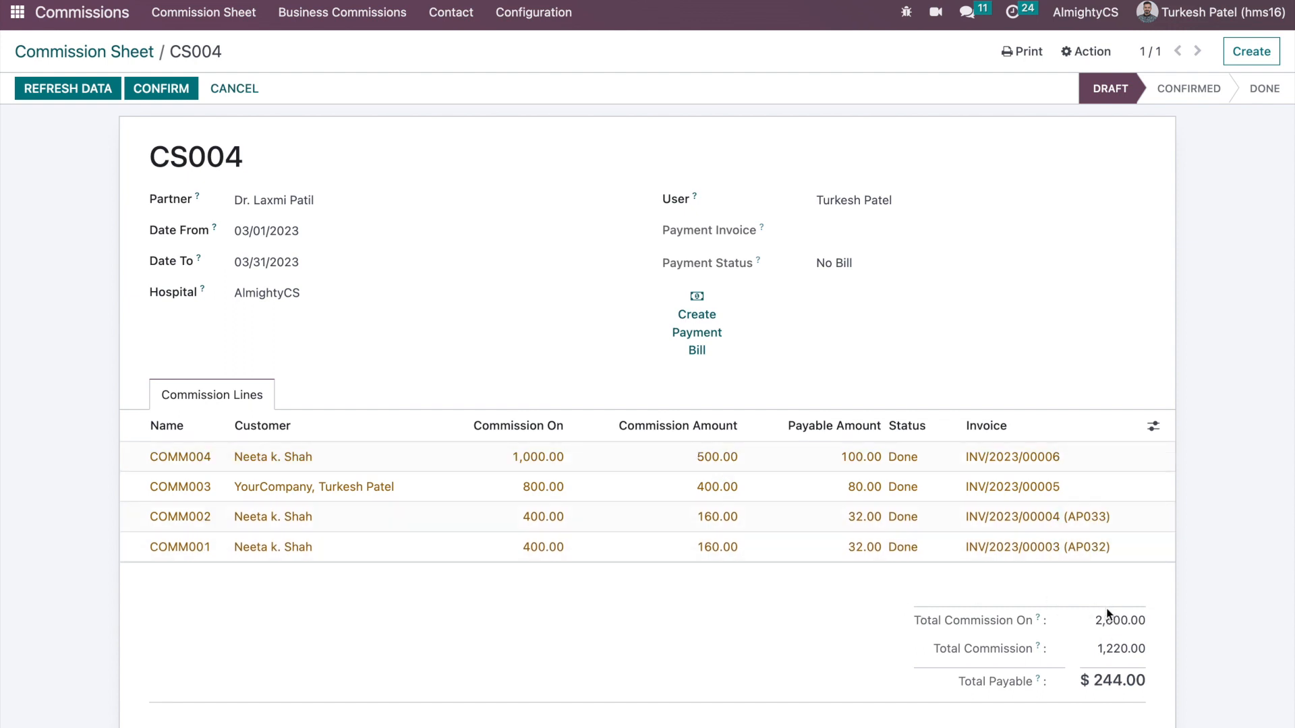
double_click(1098, 626)
triple_click(1097, 683)
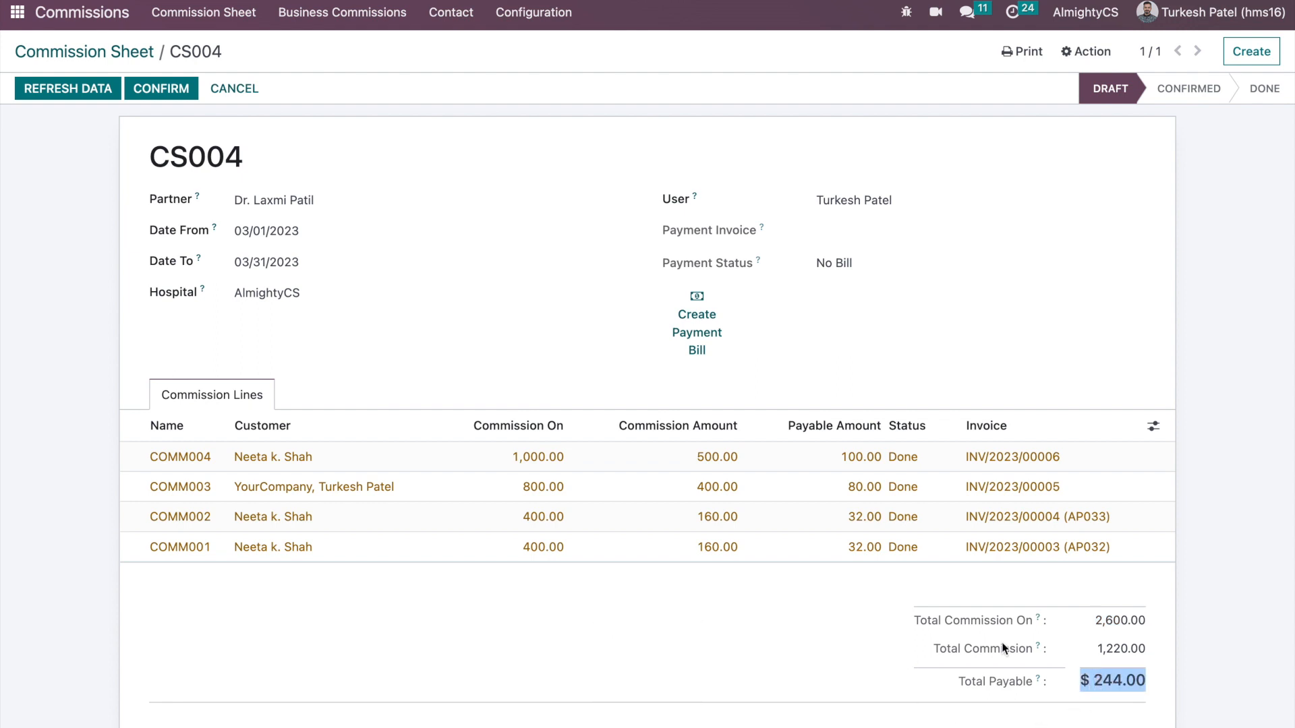
triple_click(1102, 651)
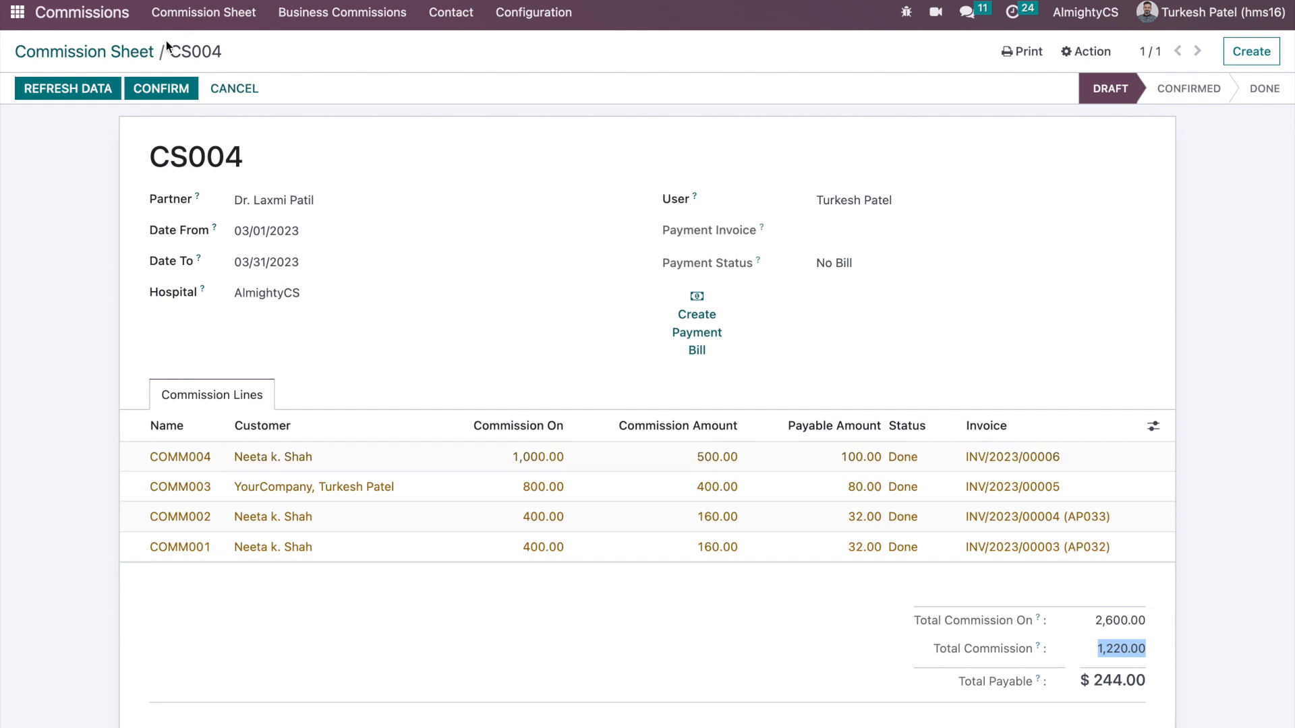
click(615, 199)
- Change the doctor's 10,000.00 target commission rule to 2,000.00, save the contact, and return to CS004
click(768, 435)
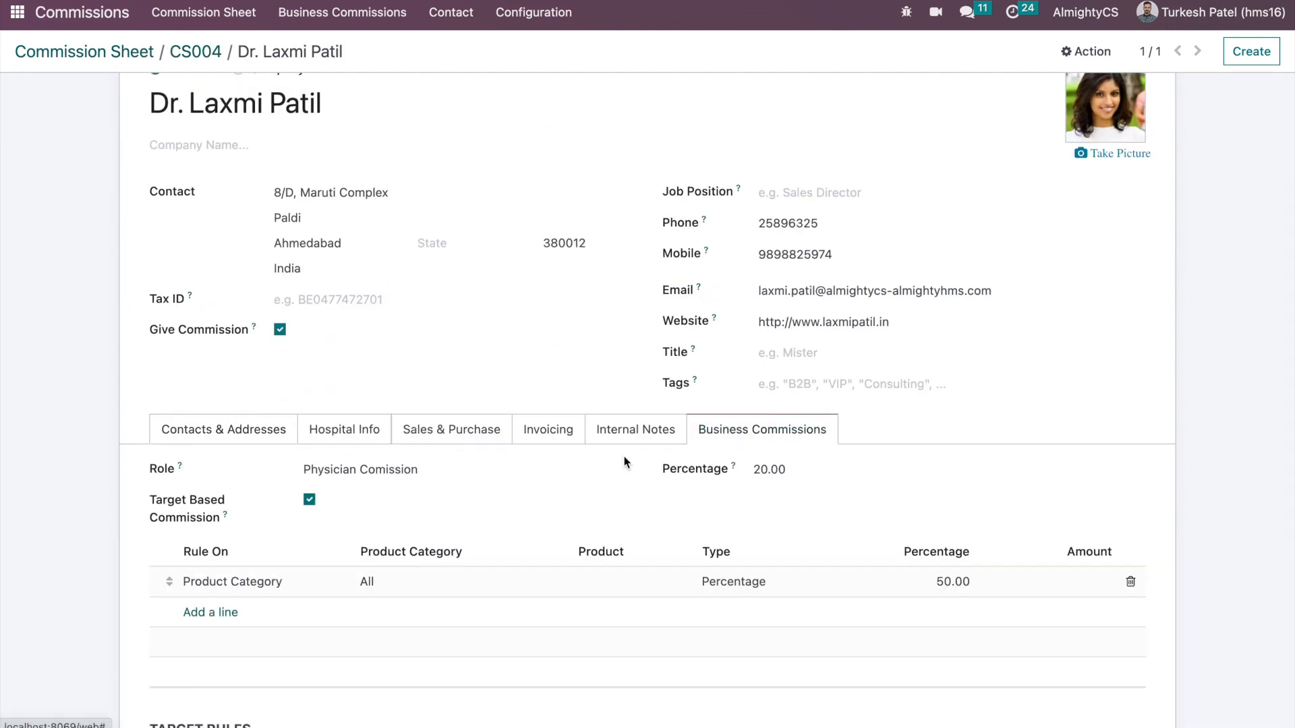
scroll(442, 484, down, 2)
scroll(339, 537, down, 5)
click(425, 234)
click(423, 234)
key(BackSpace)
key(BackSpace)
text(2,000.00)
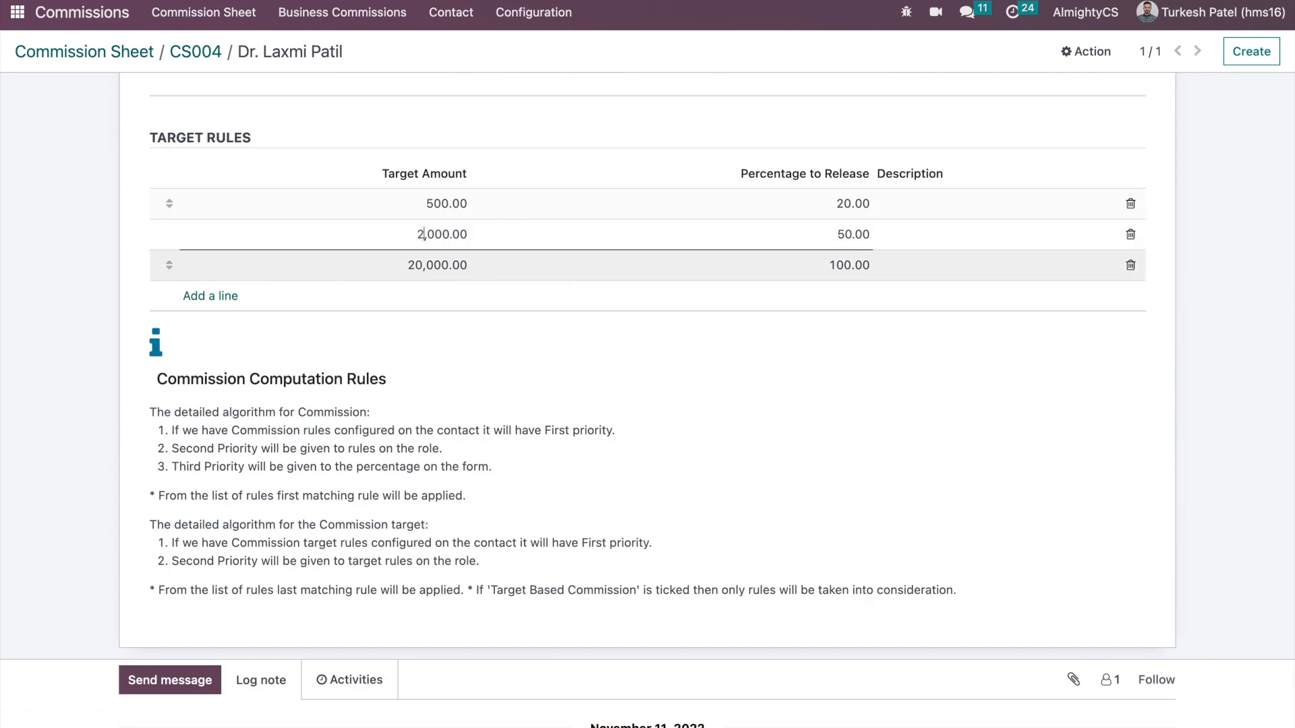
click(608, 129)
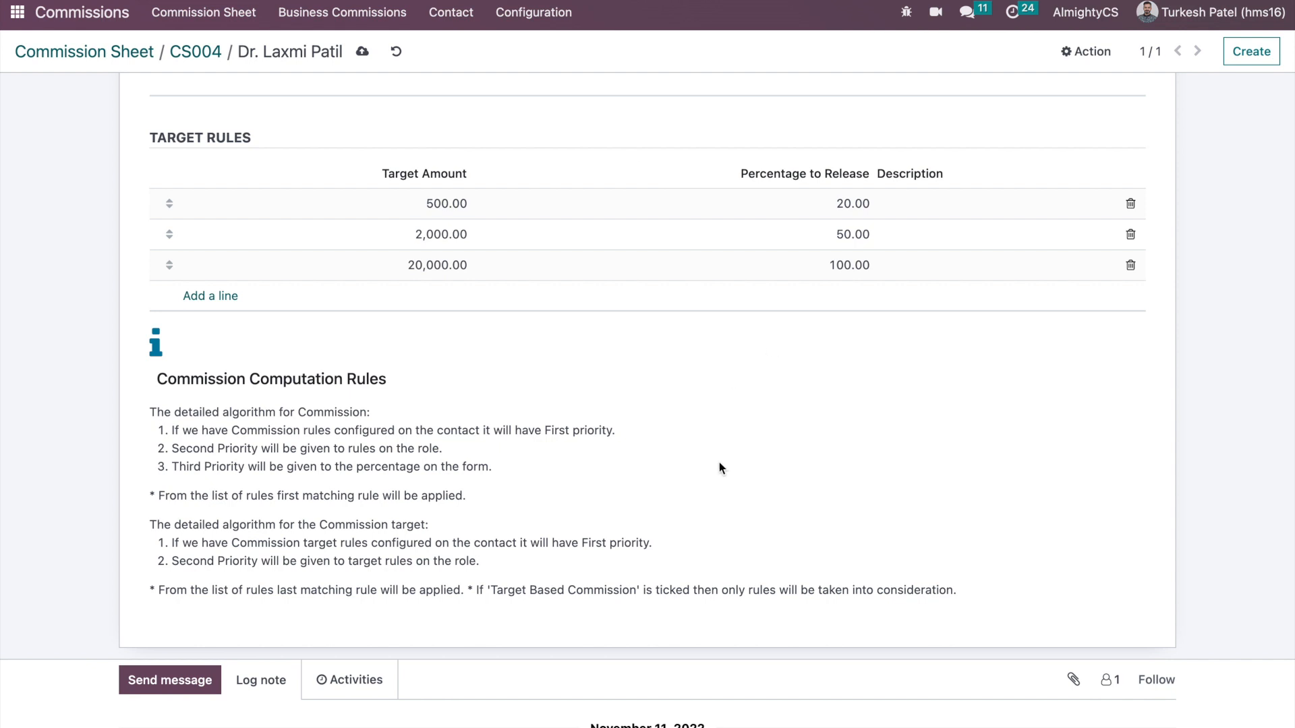
click(363, 52)
click(212, 52)
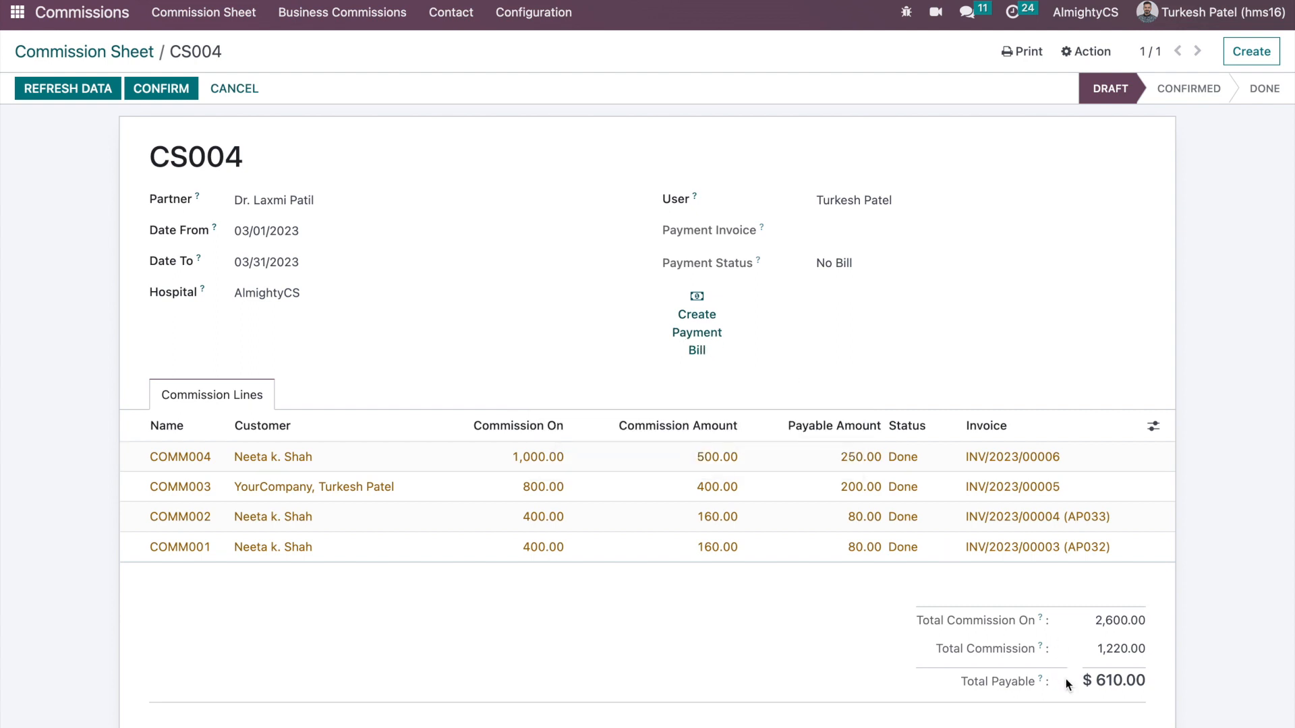
- Create draft vendor bill BILL/2023/03/0001 for CS004's commissions using the Vendor Bills journal
click(698, 319)
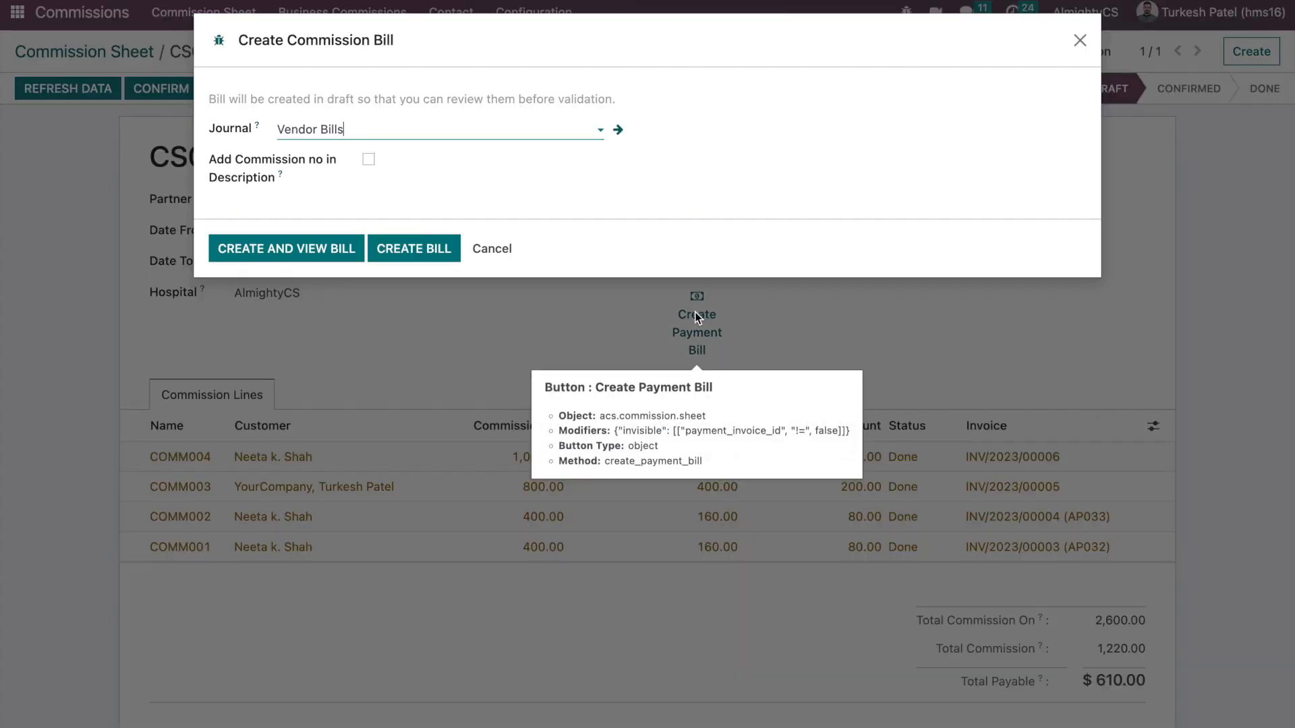
click(1079, 40)
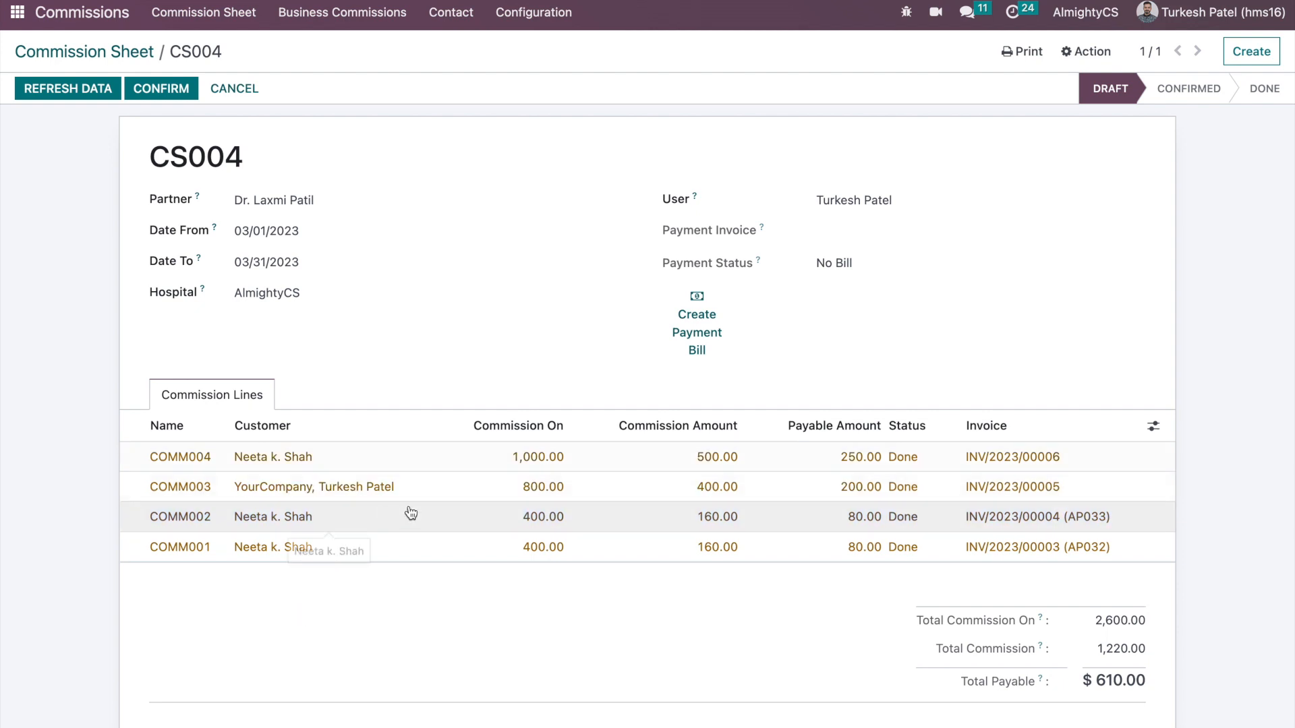
click(677, 336)
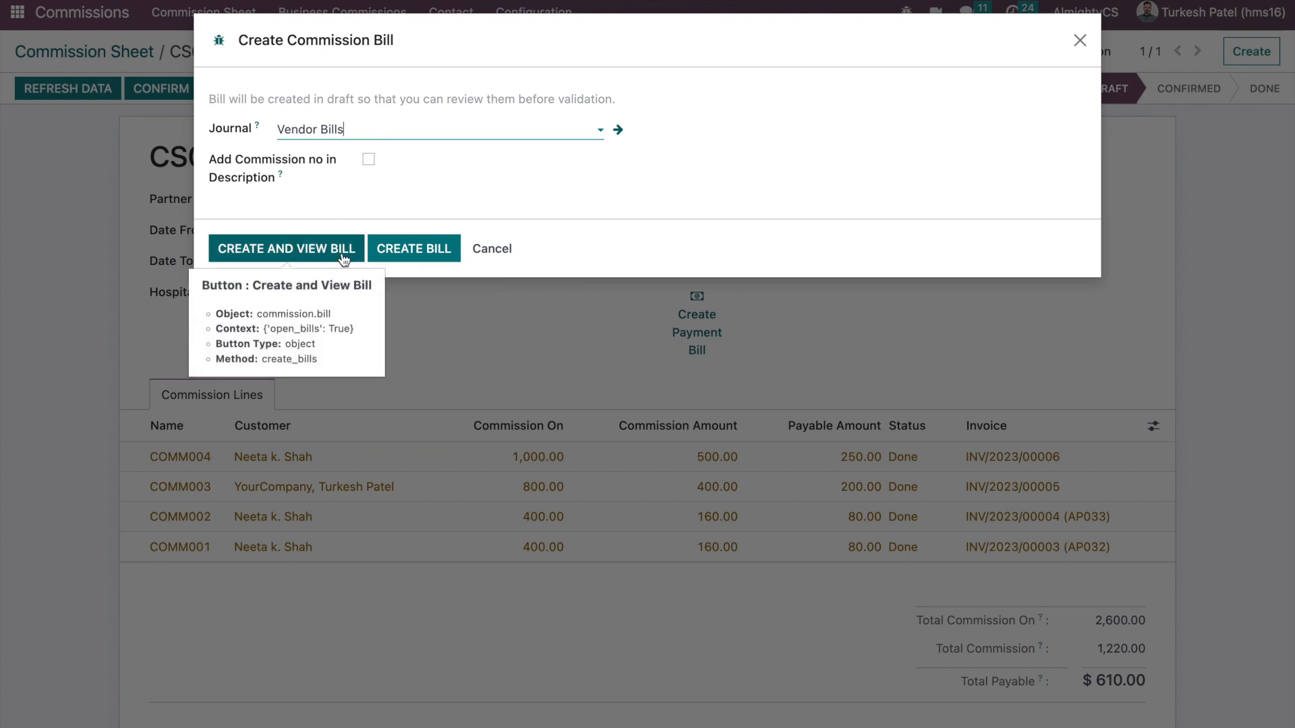
click(403, 258)
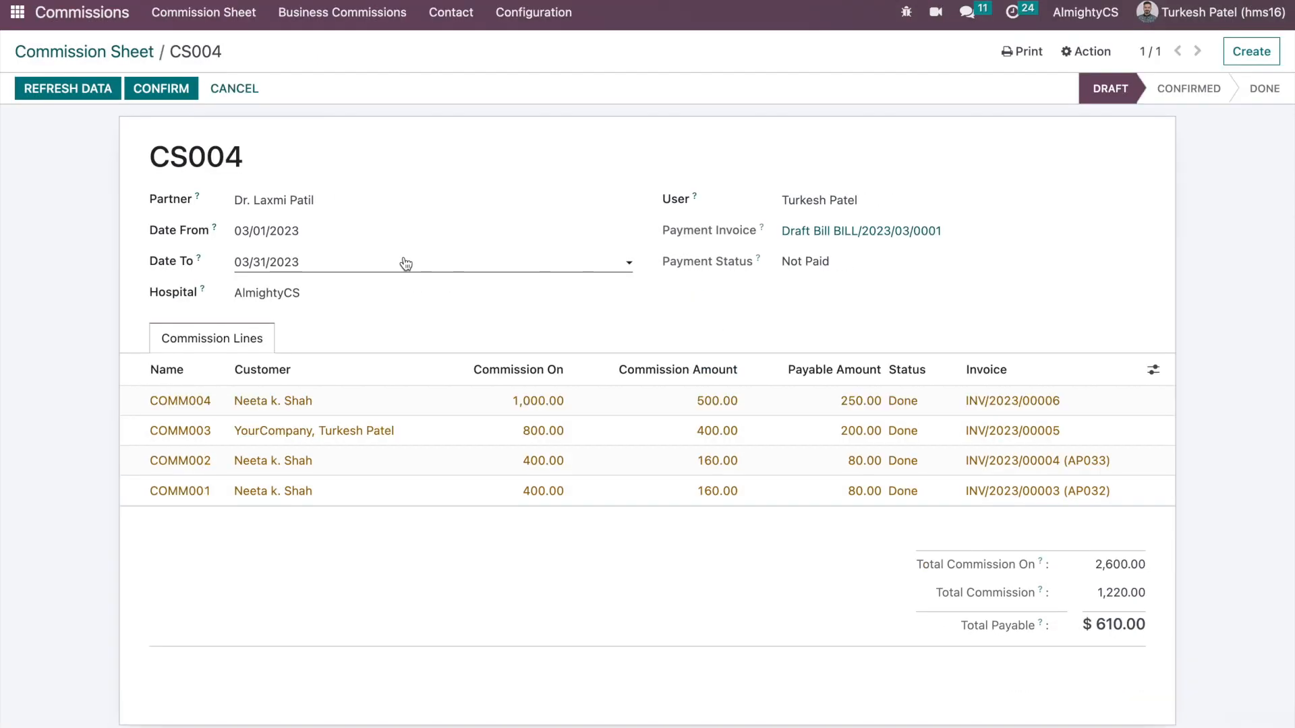
click(879, 232)
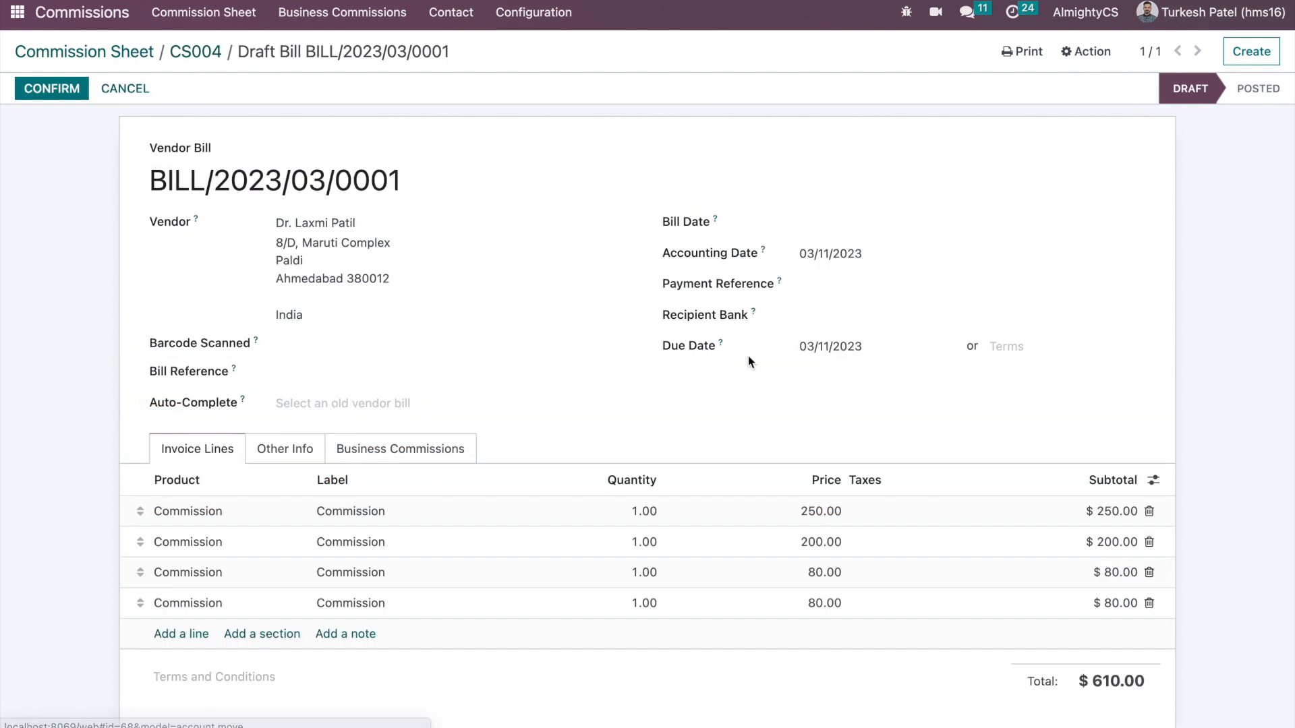
scroll(703, 406, down, 2)
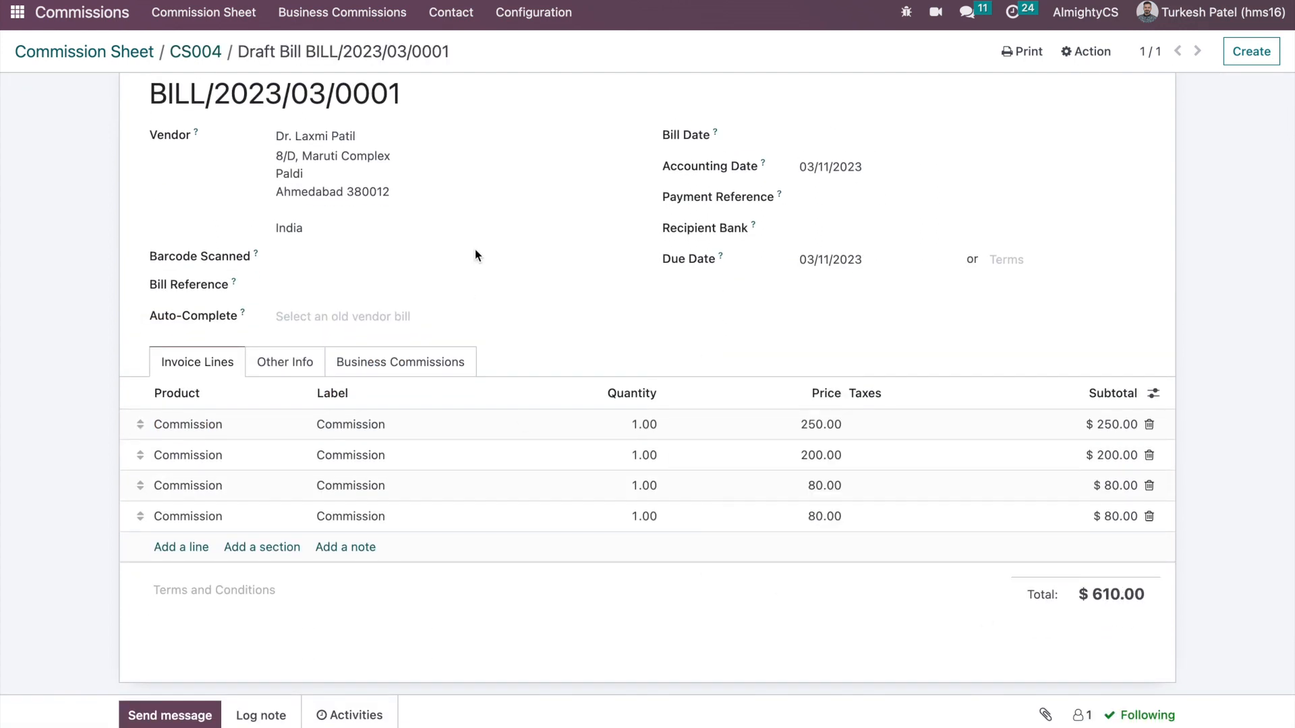
click(193, 52)
triple_click(1113, 621)
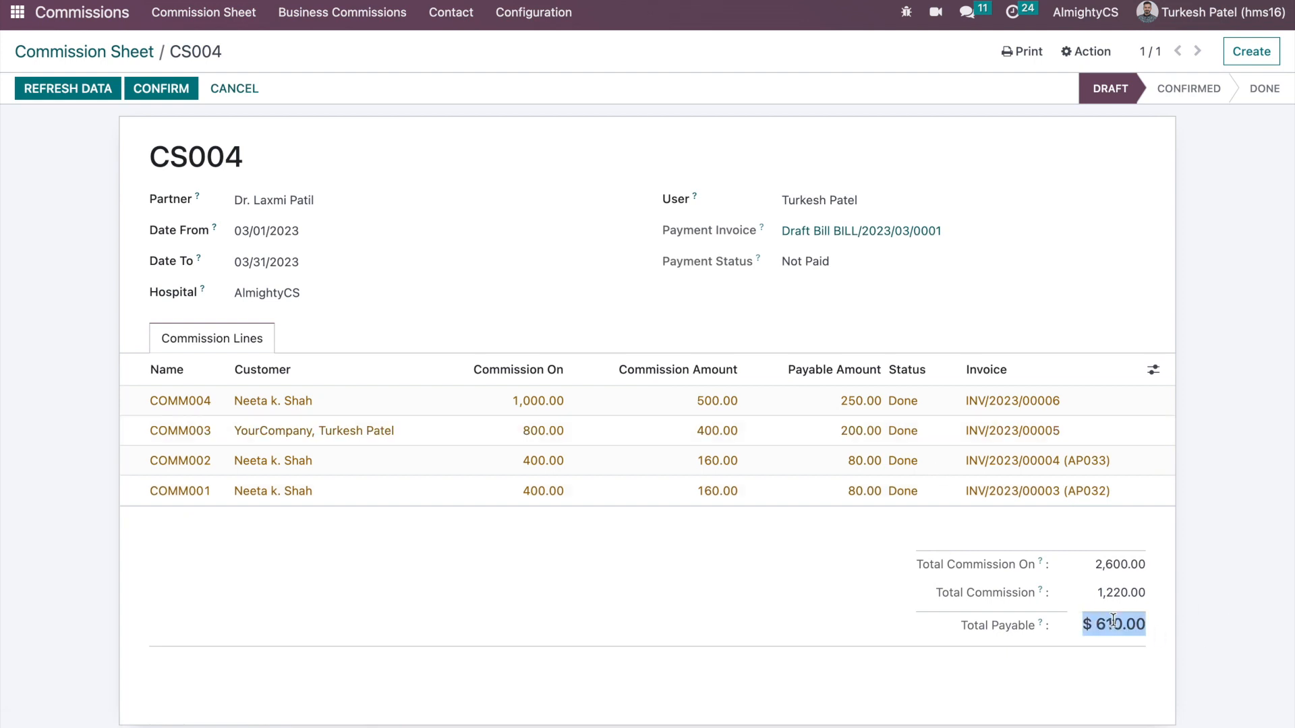